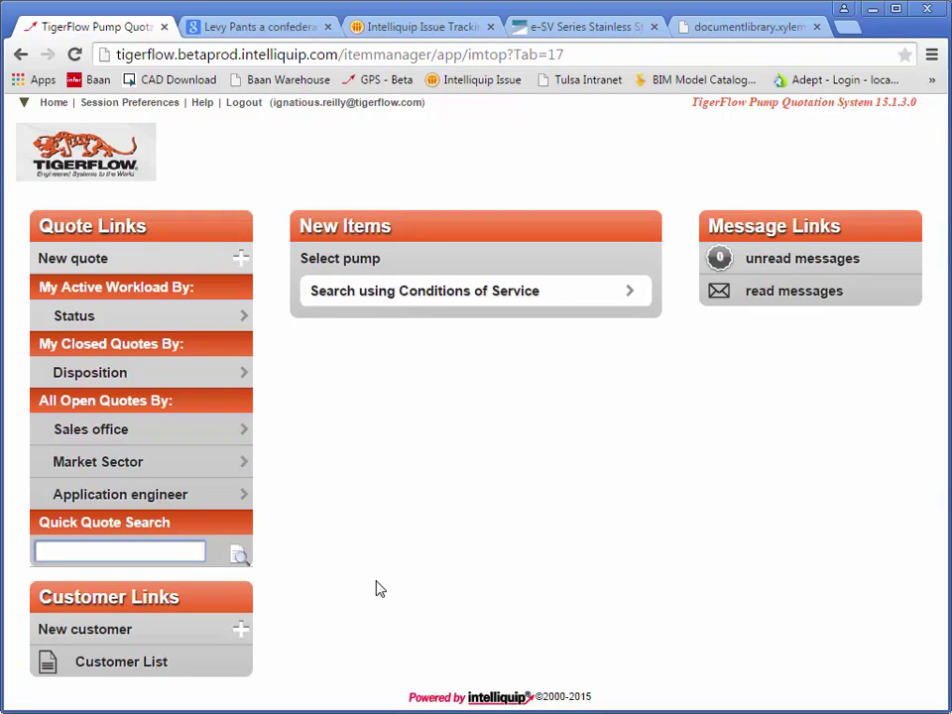
Create a new customer with Company 'Bidding Contractor' and Location 'Dallas - TX'.
{"action": "left_click", "coordinate": [212, 635]}
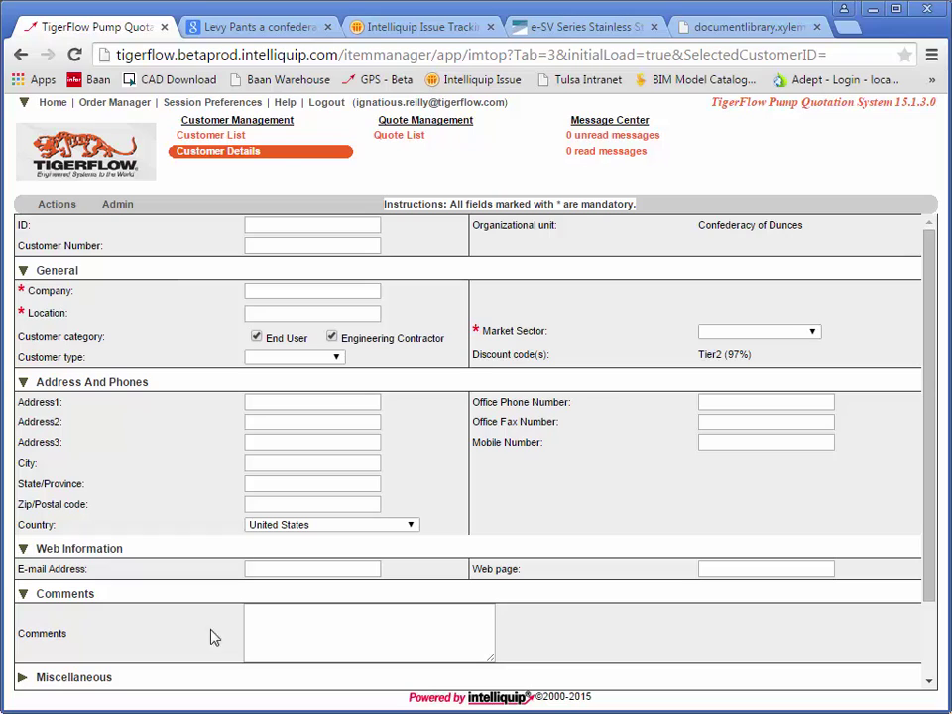
{"action": "left_click", "coordinate": [332, 289]}
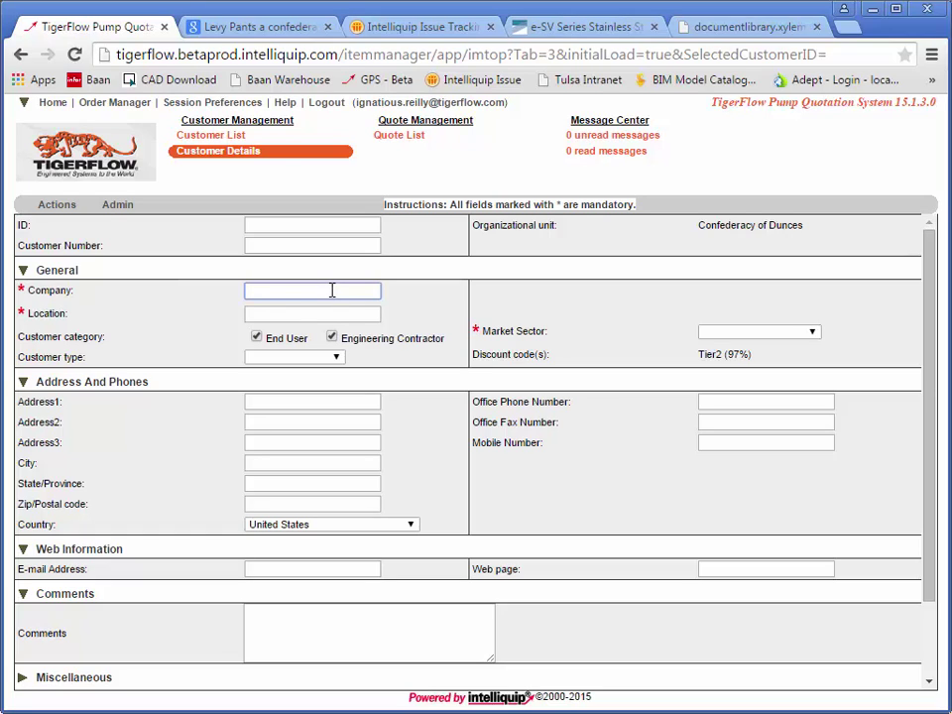
{"action": "type", "text": "Bidding"}
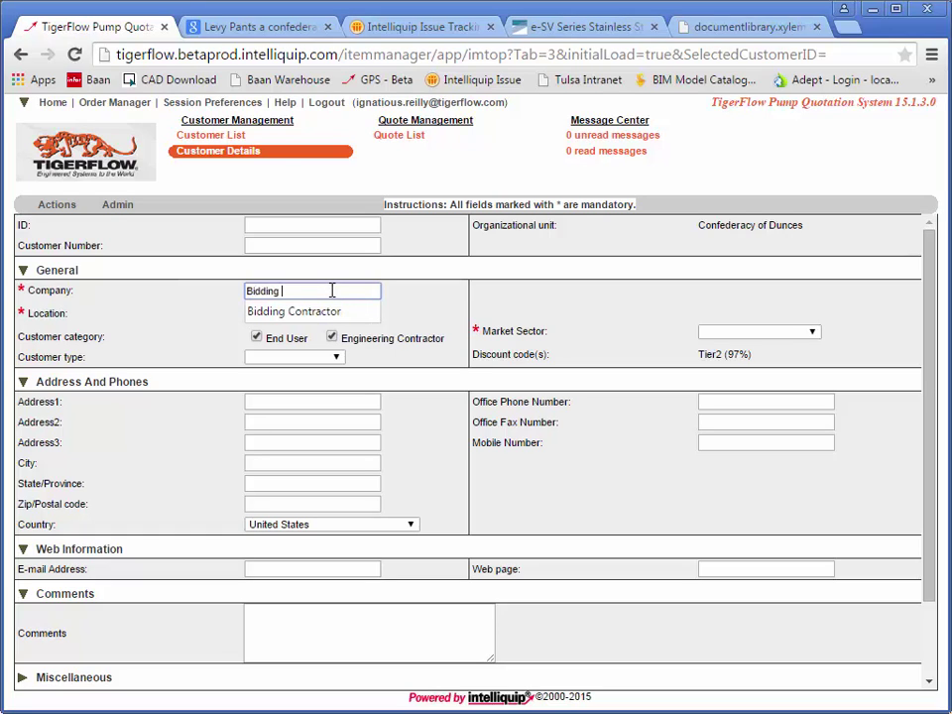
{"action": "type", "text": " Contractor"}
{"action": "left_click", "coordinate": [395, 314]}
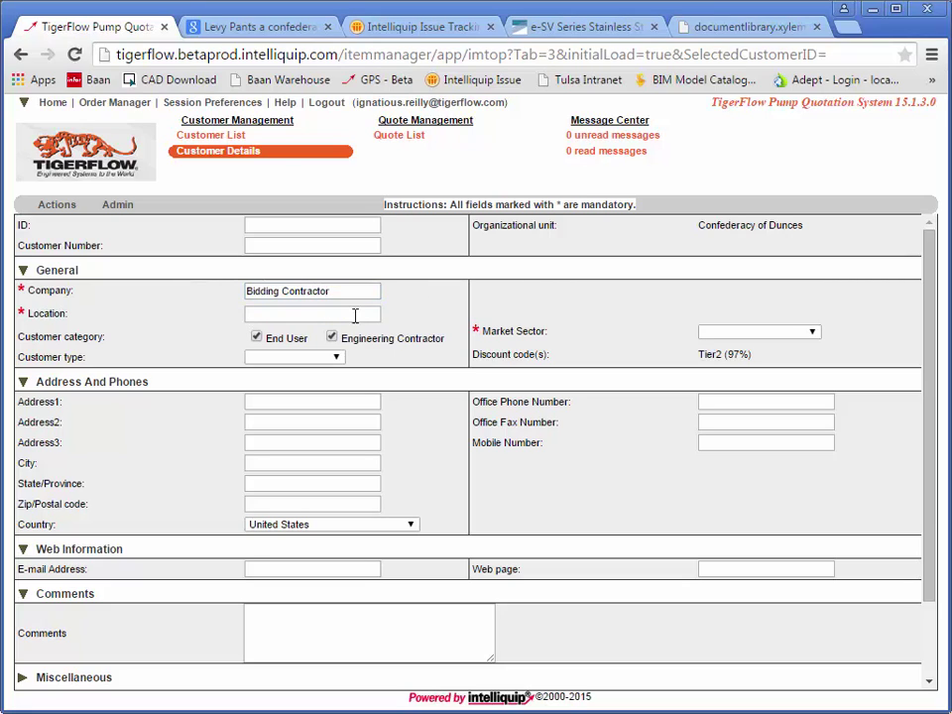
{"action": "left_click", "coordinate": [354, 314]}
{"action": "type", "text": "Dallas - "}
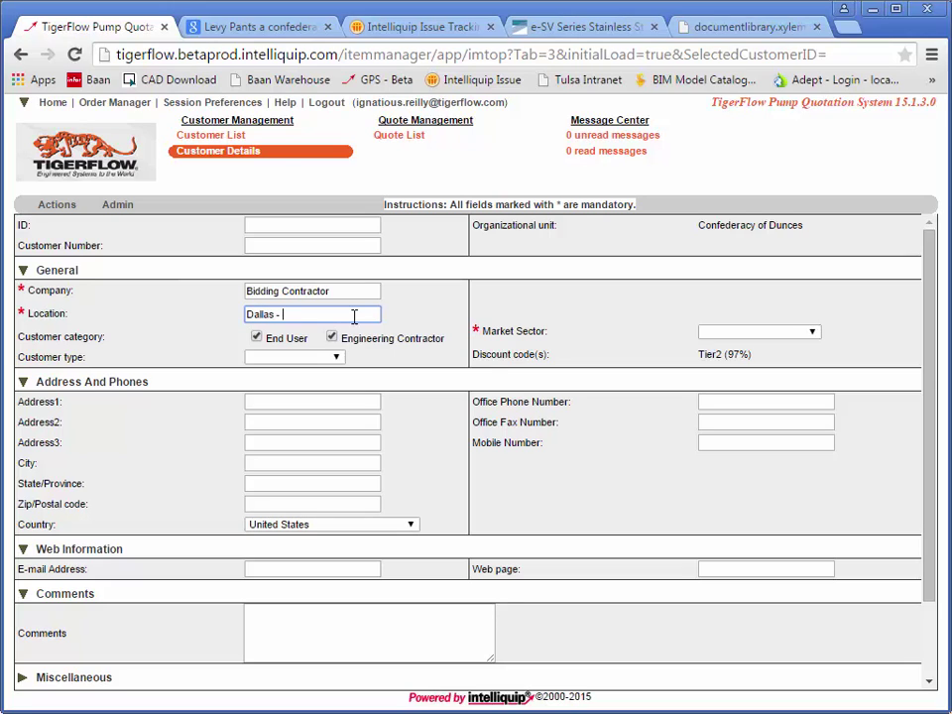
{"action": "type", "text": "TX"}
Give Bidding Contractor the Plumbing market sector, recalculate, and save the customer.
{"action": "left_click", "coordinate": [754, 337]}
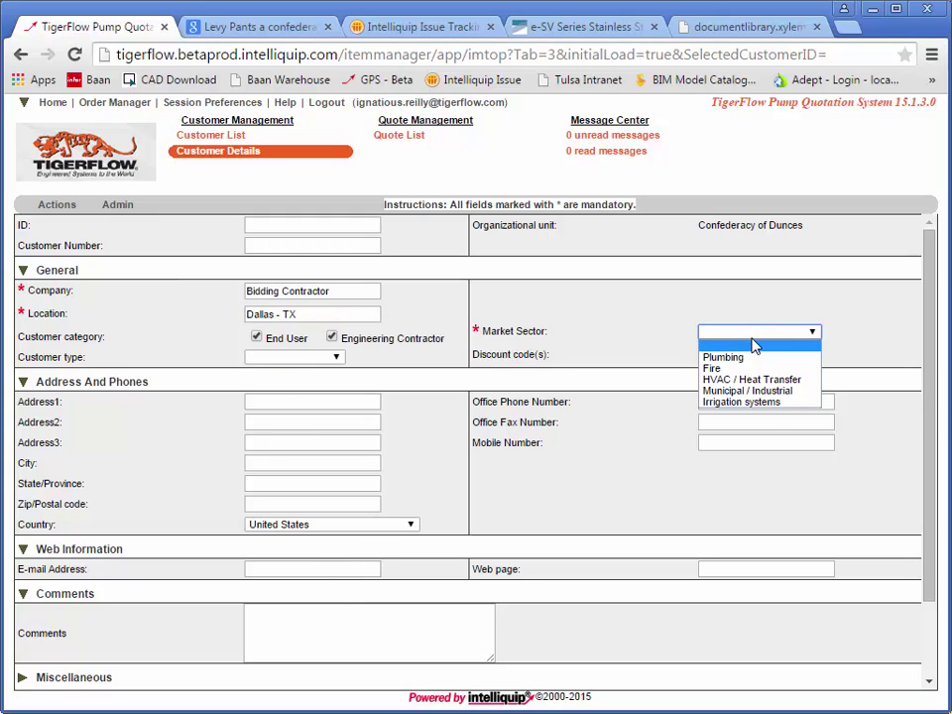
{"action": "left_click", "coordinate": [746, 357]}
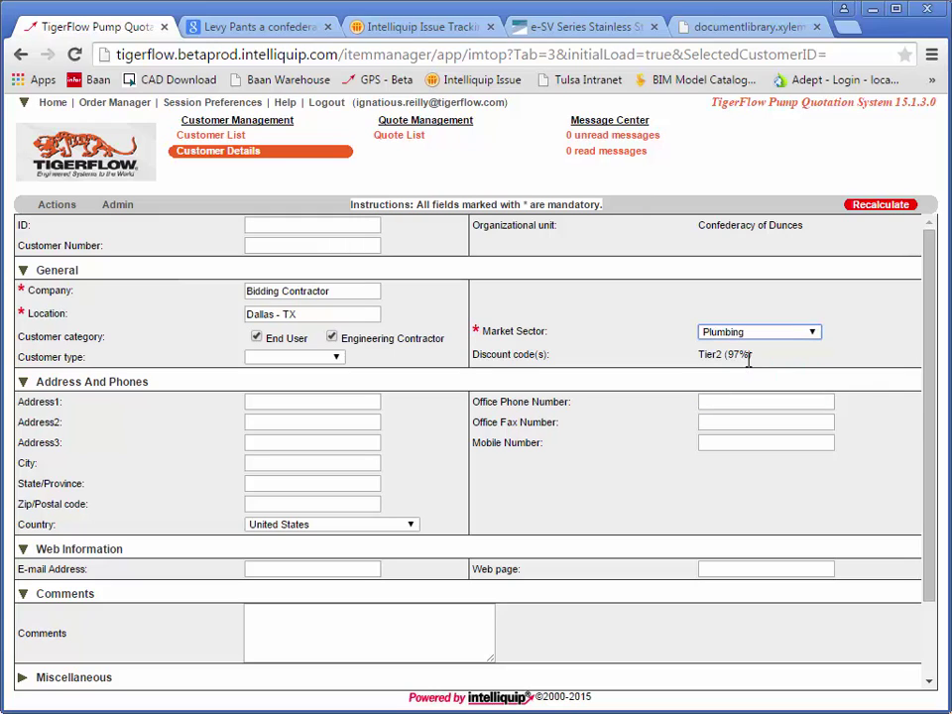
{"action": "left_click", "coordinate": [882, 206]}
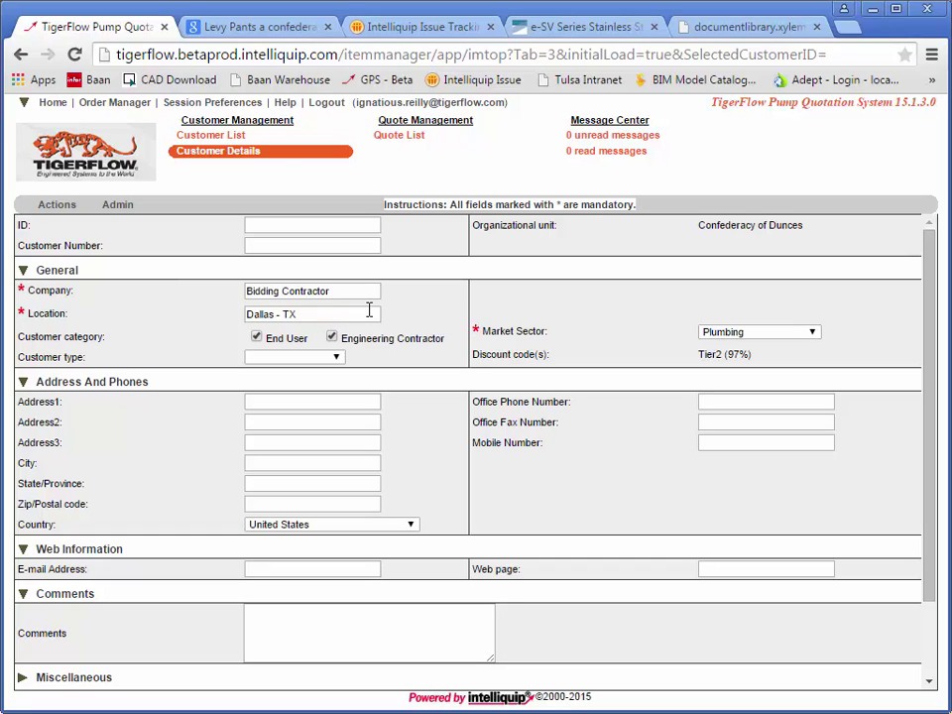
{"action": "left_click", "coordinate": [70, 216]}
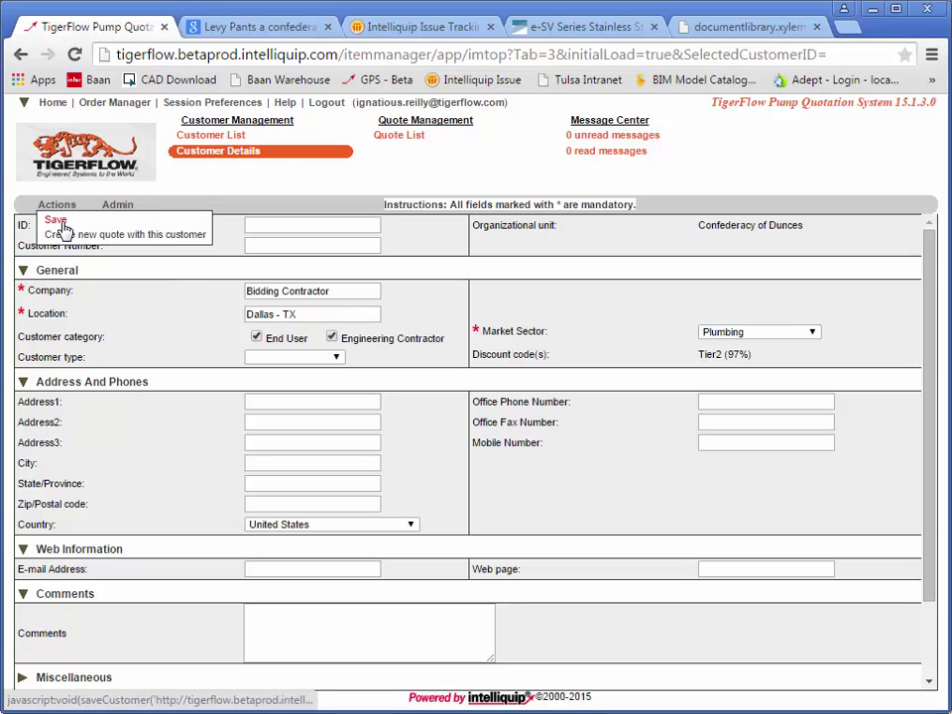
{"action": "left_click", "coordinate": [60, 223]}
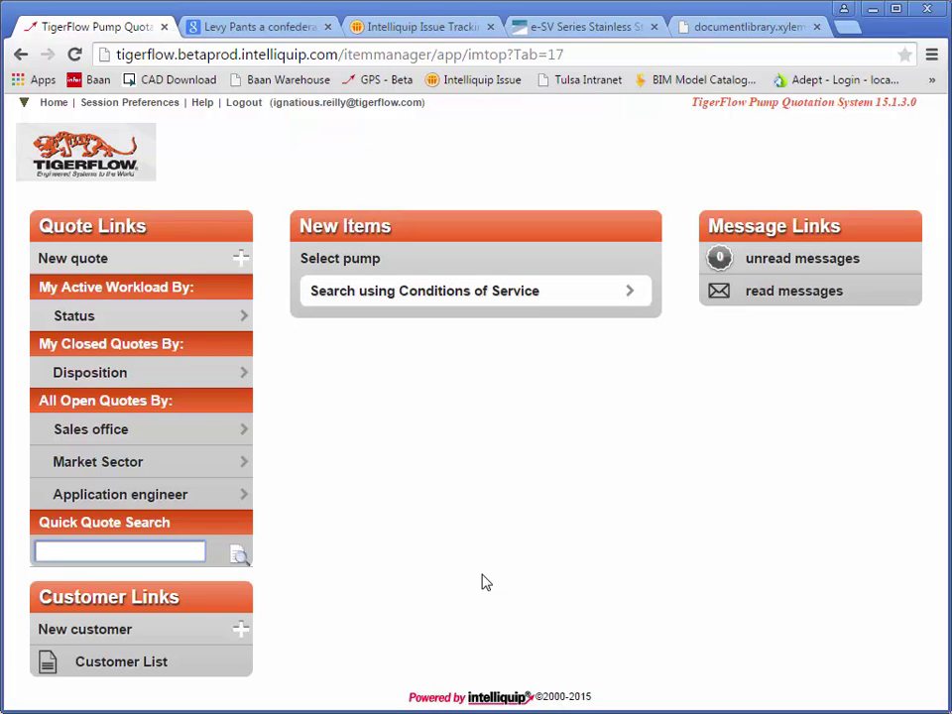
Create a new quote with status Quoted, quote type Firm and Domestic scope.
{"action": "left_click", "coordinate": [203, 266]}
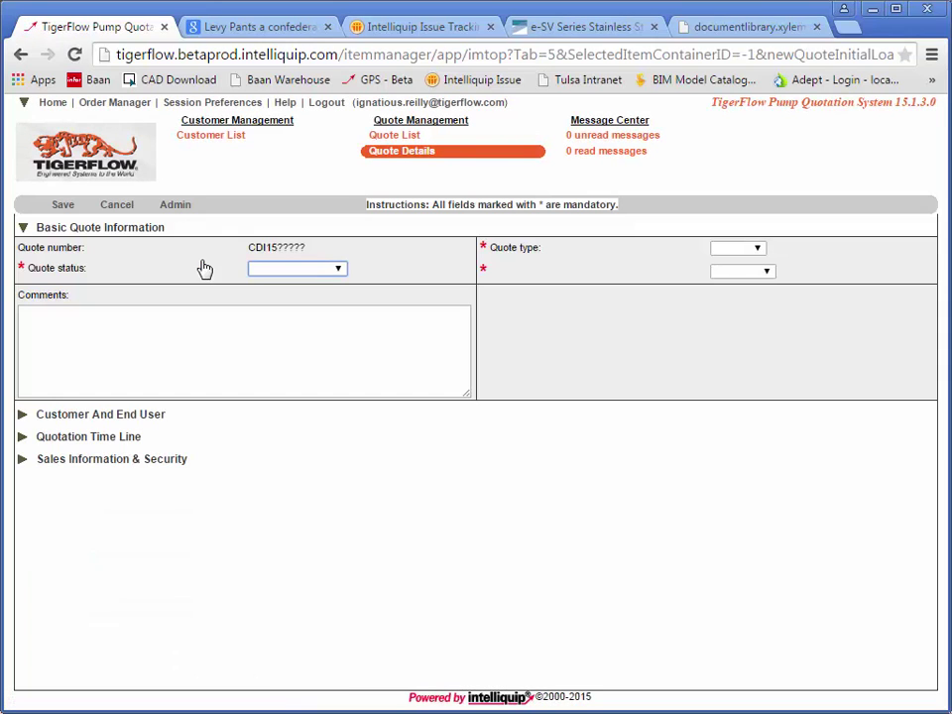
{"action": "left_click", "coordinate": [280, 276]}
{"action": "left_click", "coordinate": [286, 306]}
{"action": "left_click", "coordinate": [296, 268]}
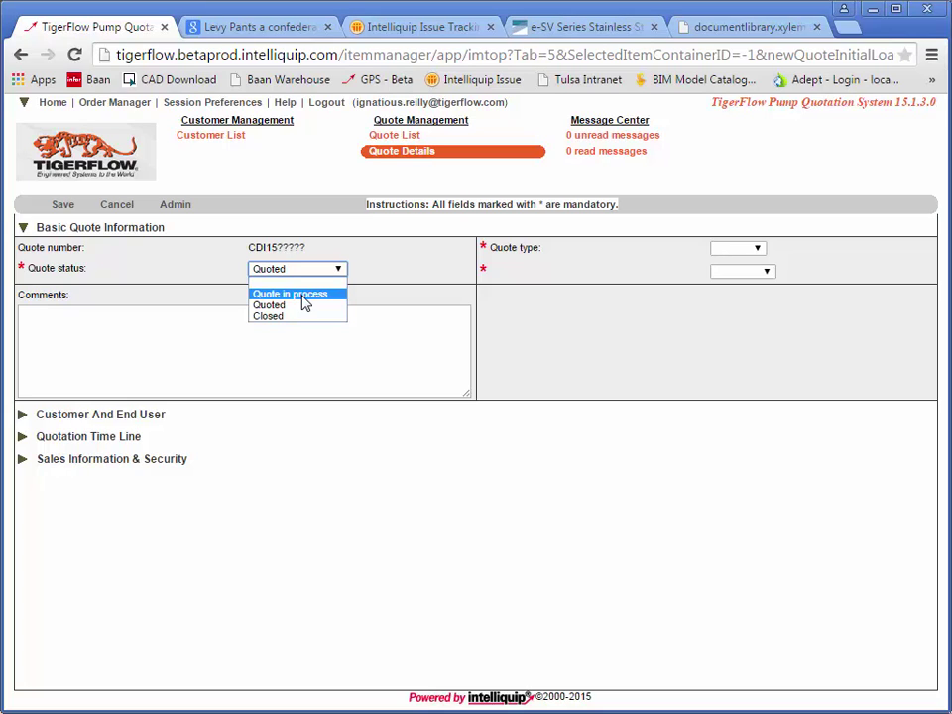
{"action": "left_click", "coordinate": [298, 306]}
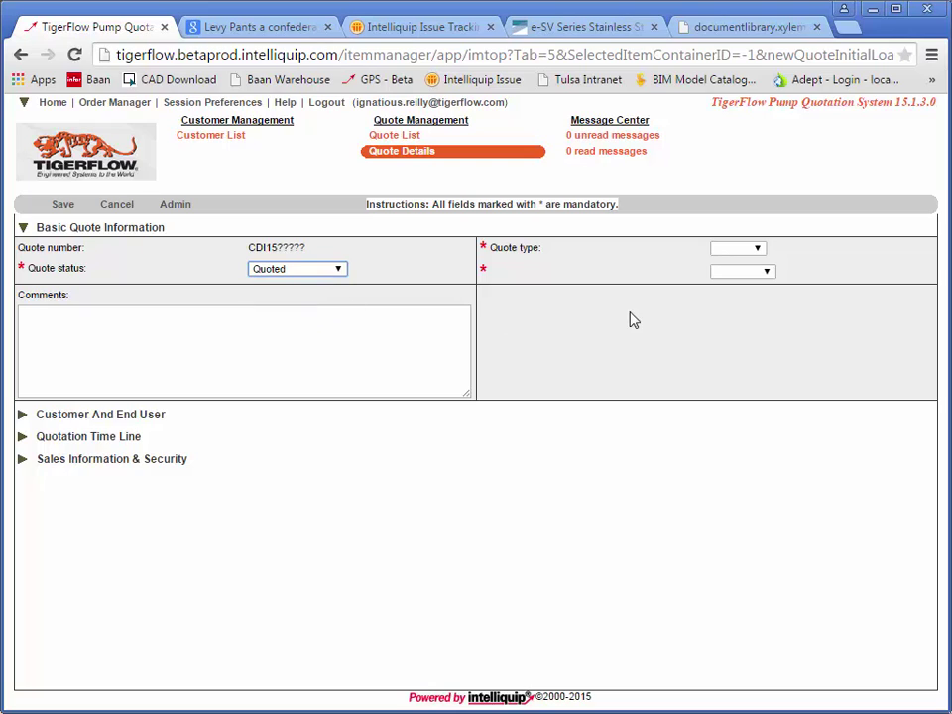
{"action": "left_click", "coordinate": [756, 250]}
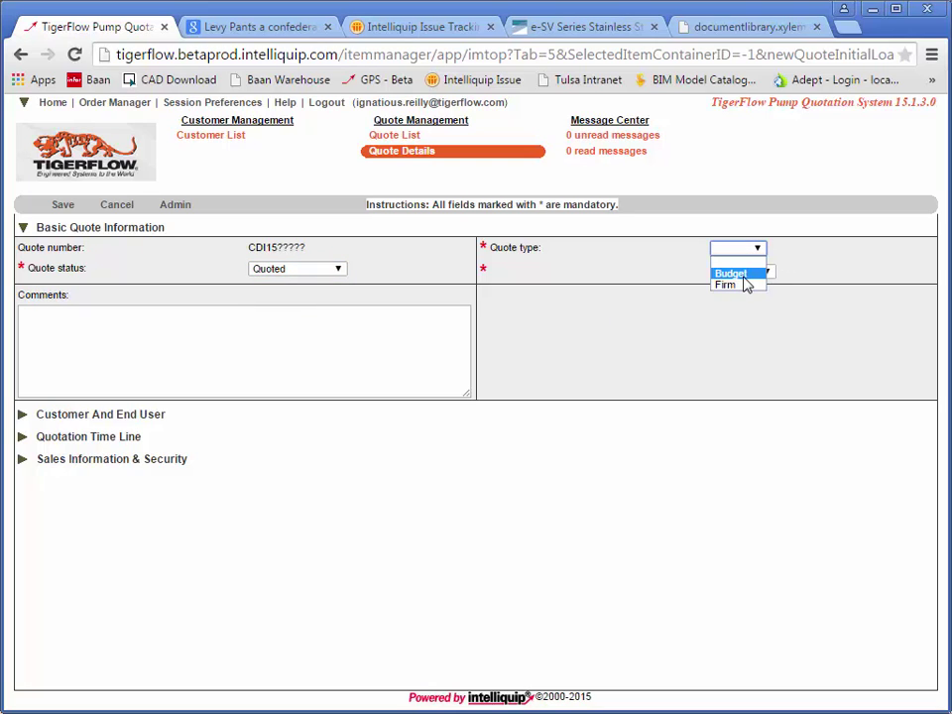
{"action": "left_click", "coordinate": [743, 285]}
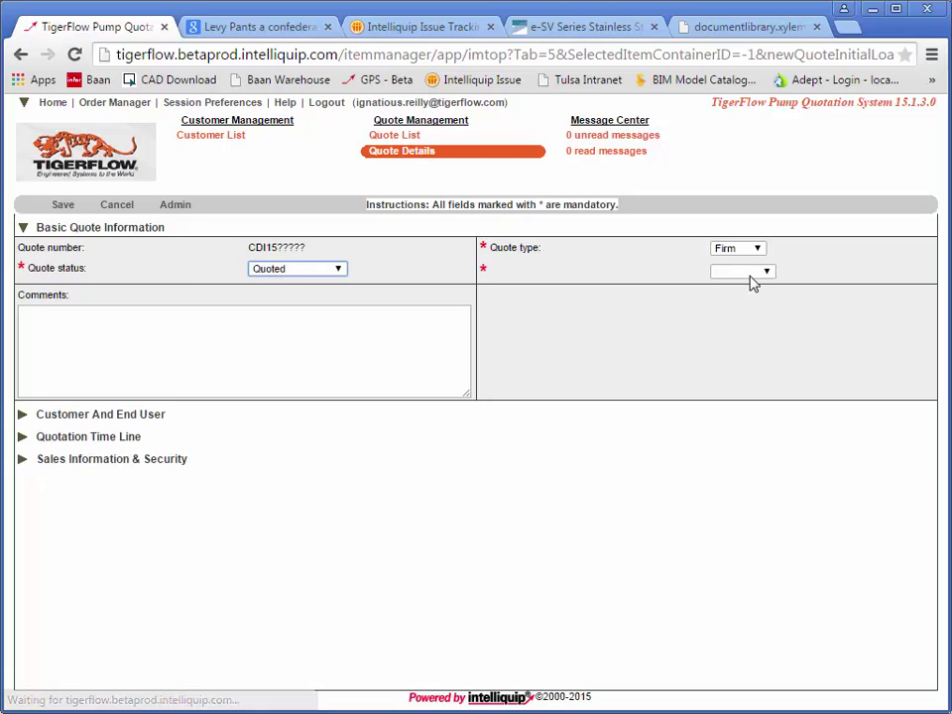
{"action": "left_click", "coordinate": [749, 276]}
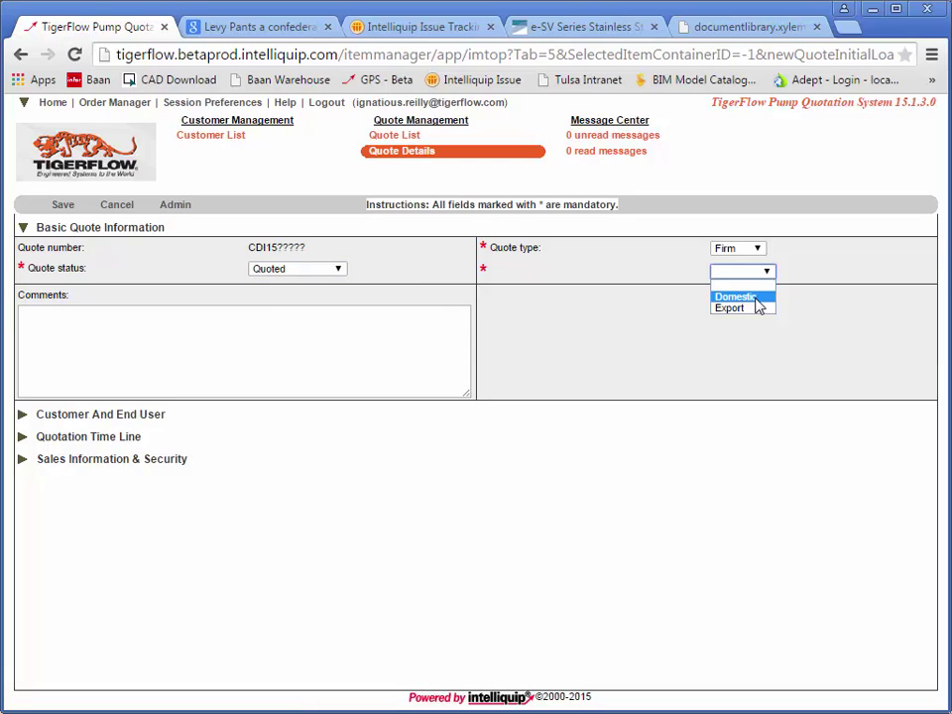
{"action": "left_click", "coordinate": [755, 298]}
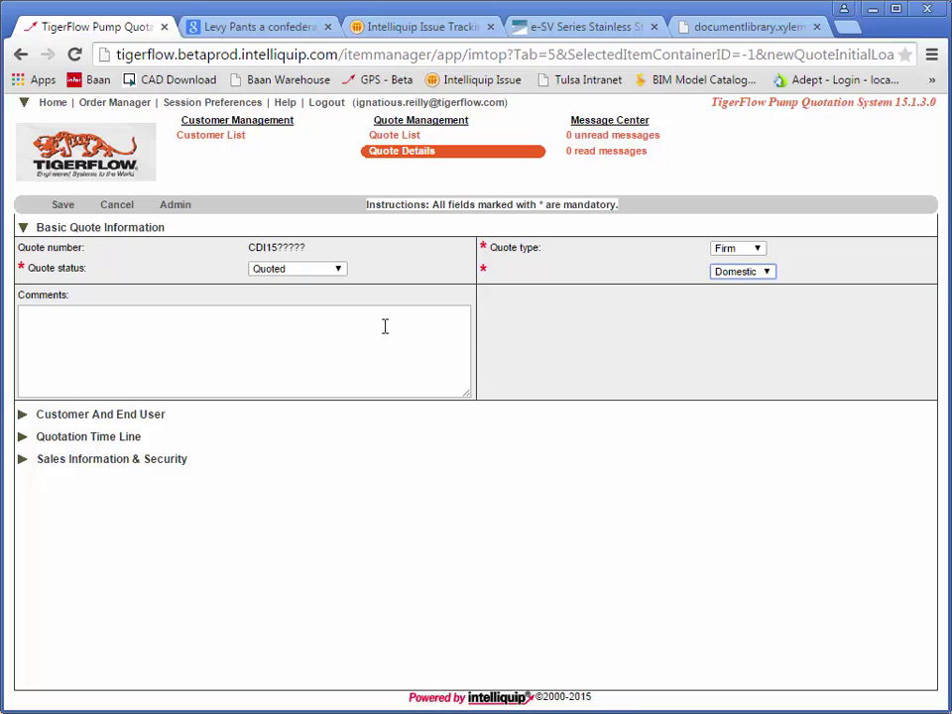
Write the quote comment 'MM Mat 19 2015 - Added X-Y testing.'.
{"action": "left_click", "coordinate": [158, 337]}
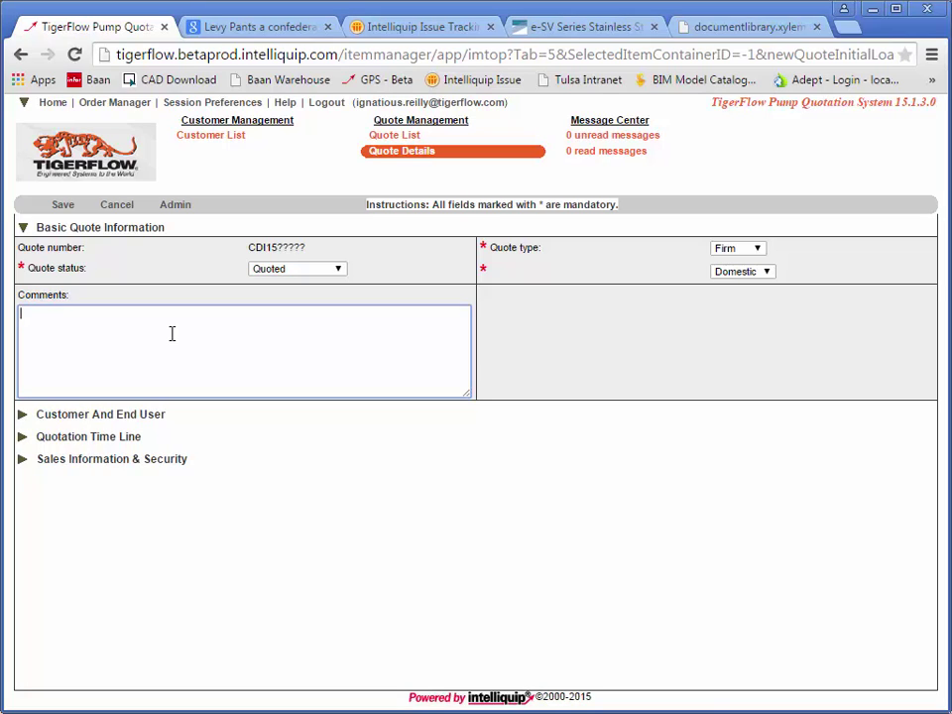
{"action": "type", "text": "MM Mat 19 2015 - Added"}
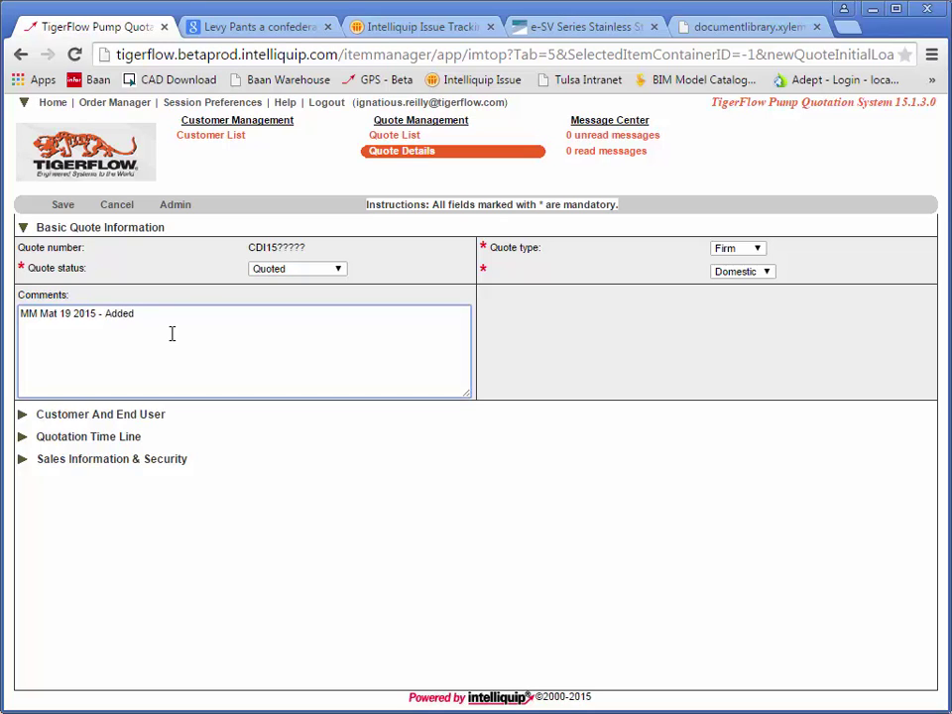
{"action": "type", "text": " X-Y testing."}
Enter customer ID 20114 so Bidding Contractor fills in as the quote's customer.
{"action": "left_click", "coordinate": [22, 416]}
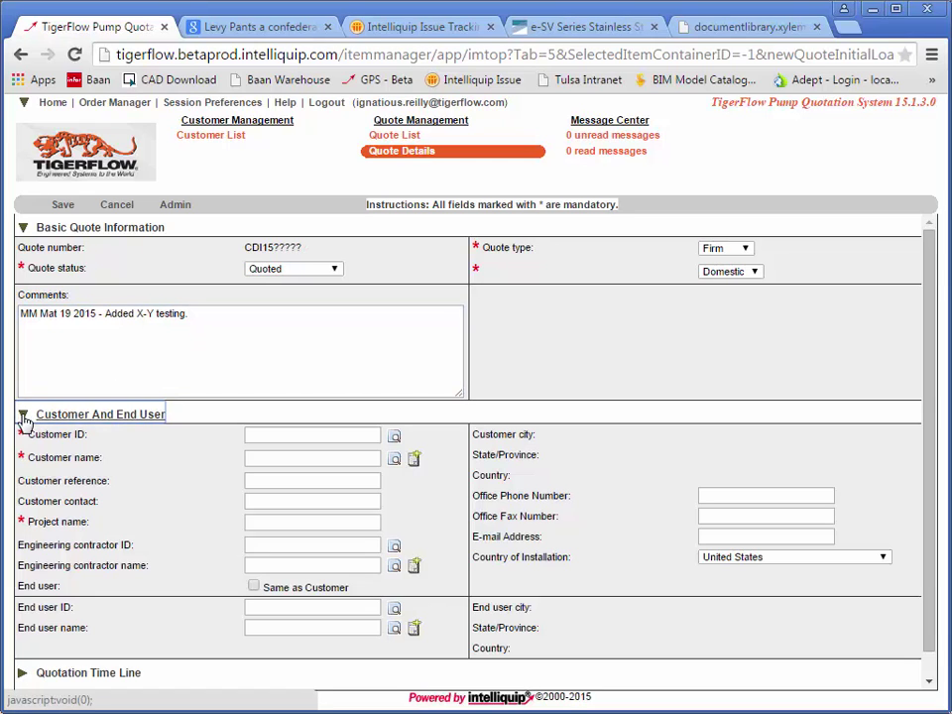
{"action": "left_click", "coordinate": [307, 434]}
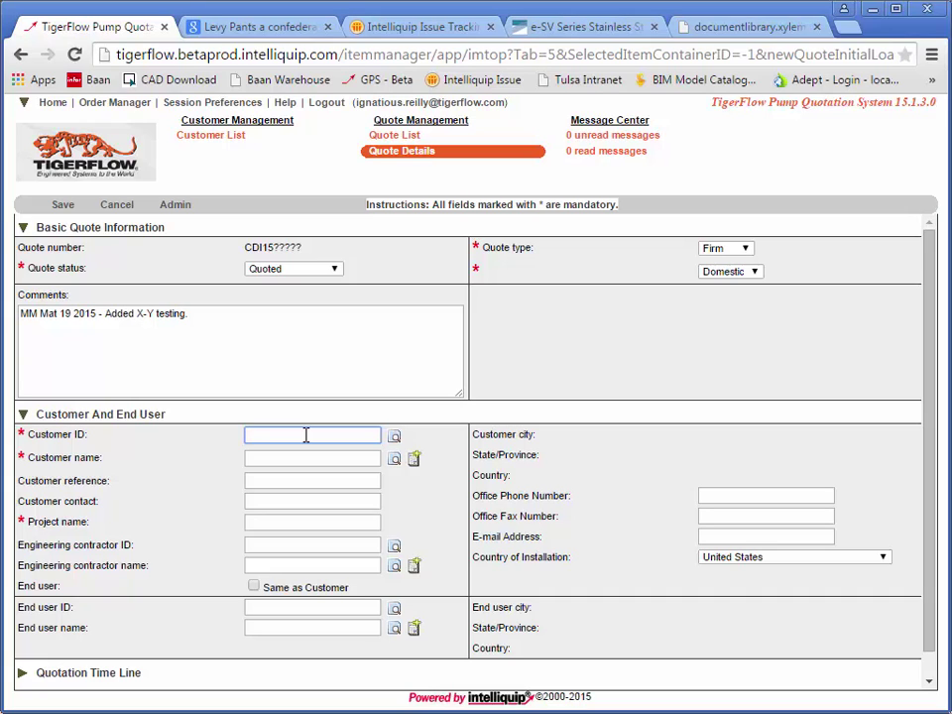
{"action": "type", "text": "201"}
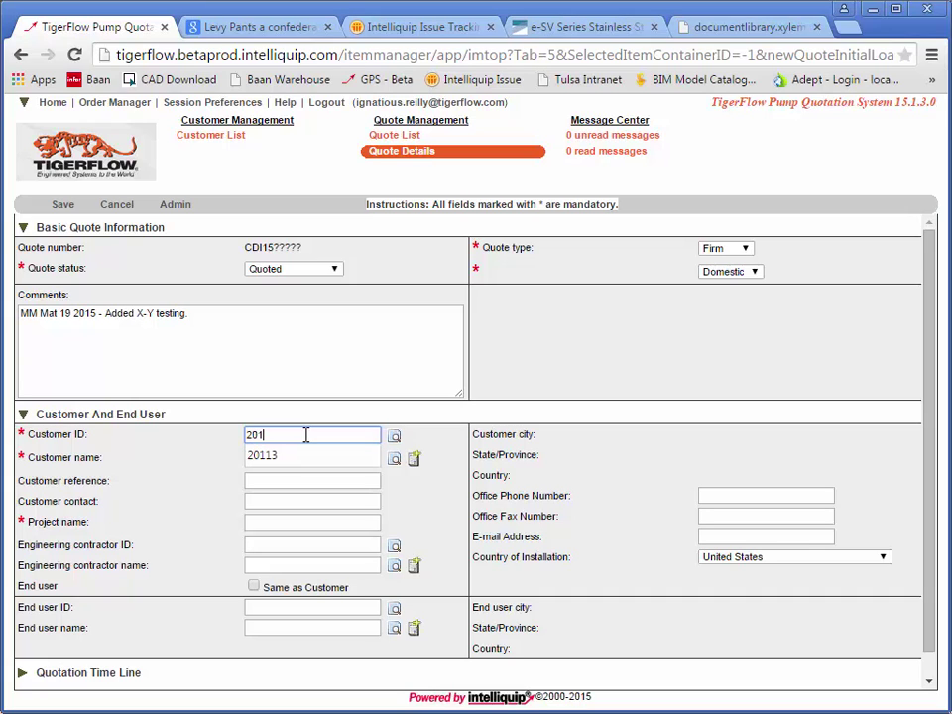
{"action": "type", "text": "4"}
{"action": "key", "text": "BackSpace"}
{"action": "type", "text": "14"}
{"action": "key", "text": "Tab"}
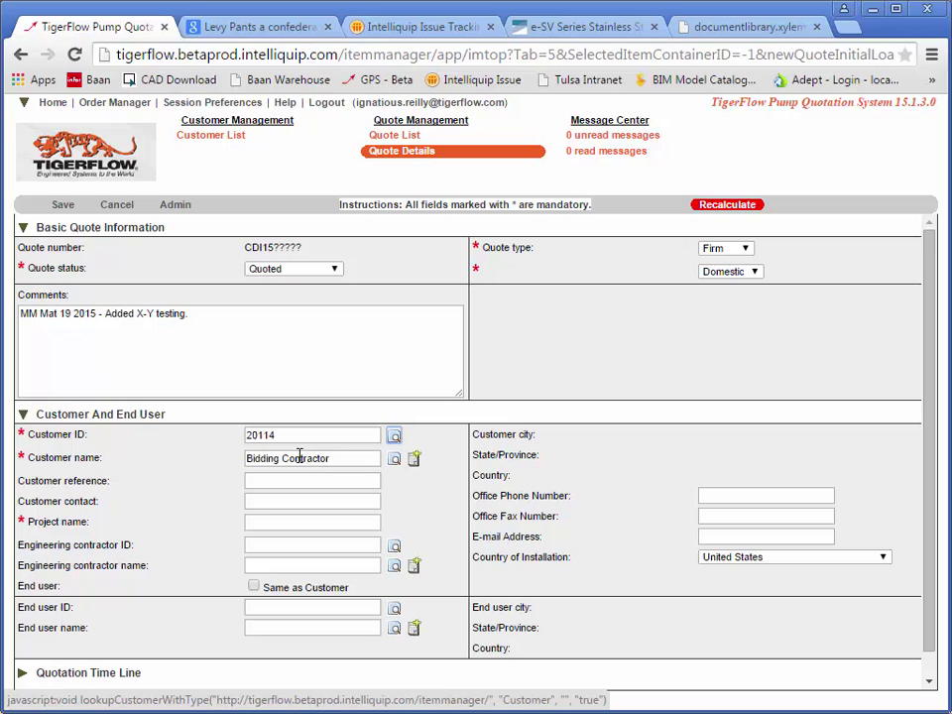
Set the project name to 'Yanbu Booster'.
{"action": "left_click", "coordinate": [301, 522]}
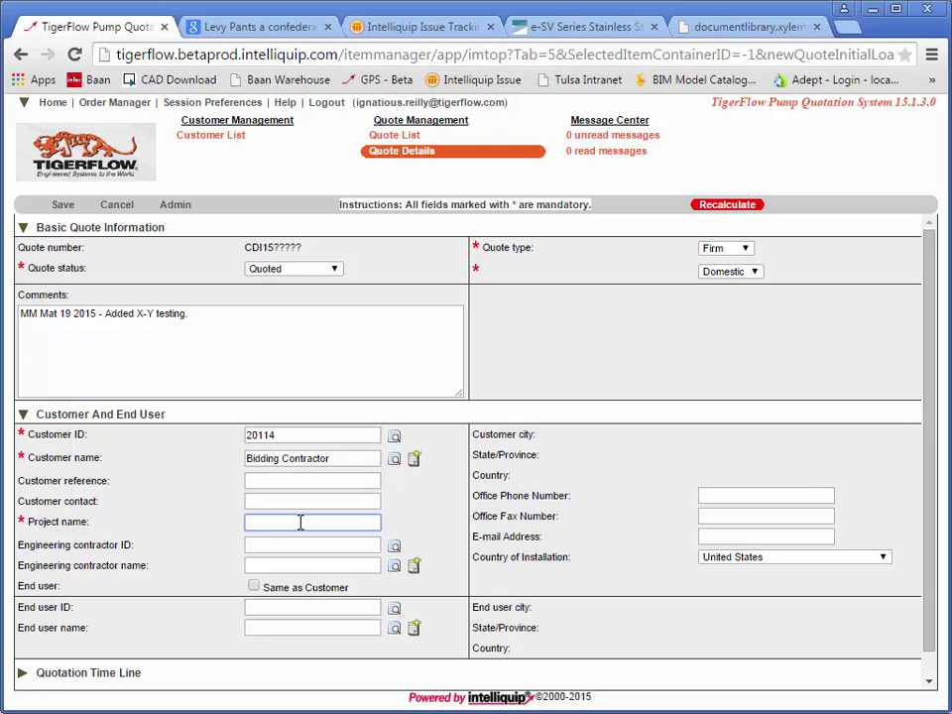
{"action": "type", "text": "Yanbu Booster"}
{"action": "scroll", "coordinate": [354, 516], "scroll_direction": "down", "scroll_amount": 1}
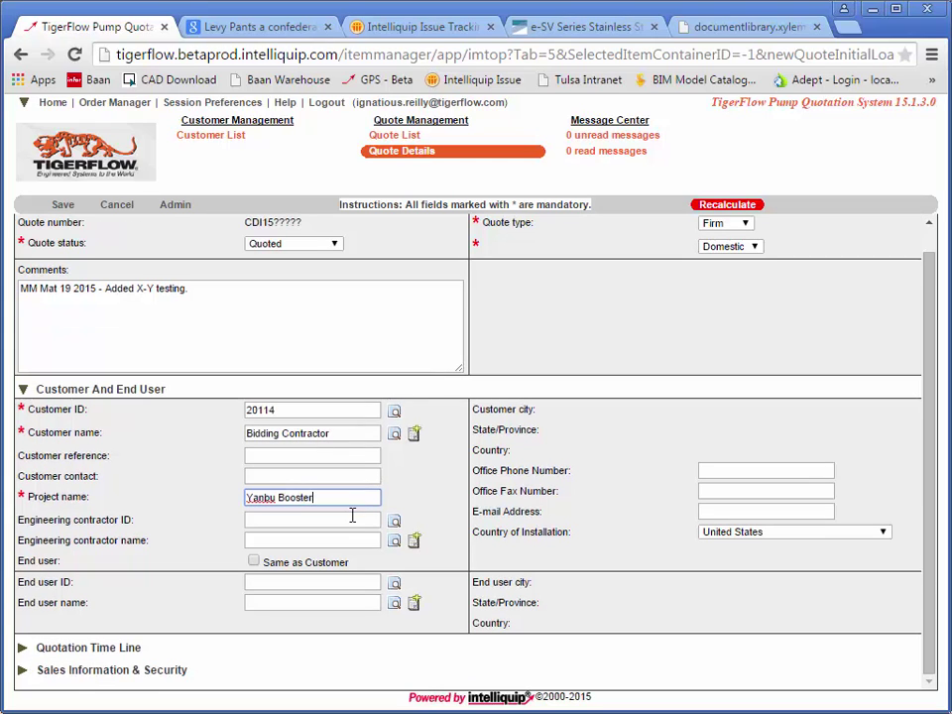
Pick 15 May 2016 as the anticipated order date under Quotation Time Line.
{"action": "left_click", "coordinate": [22, 649]}
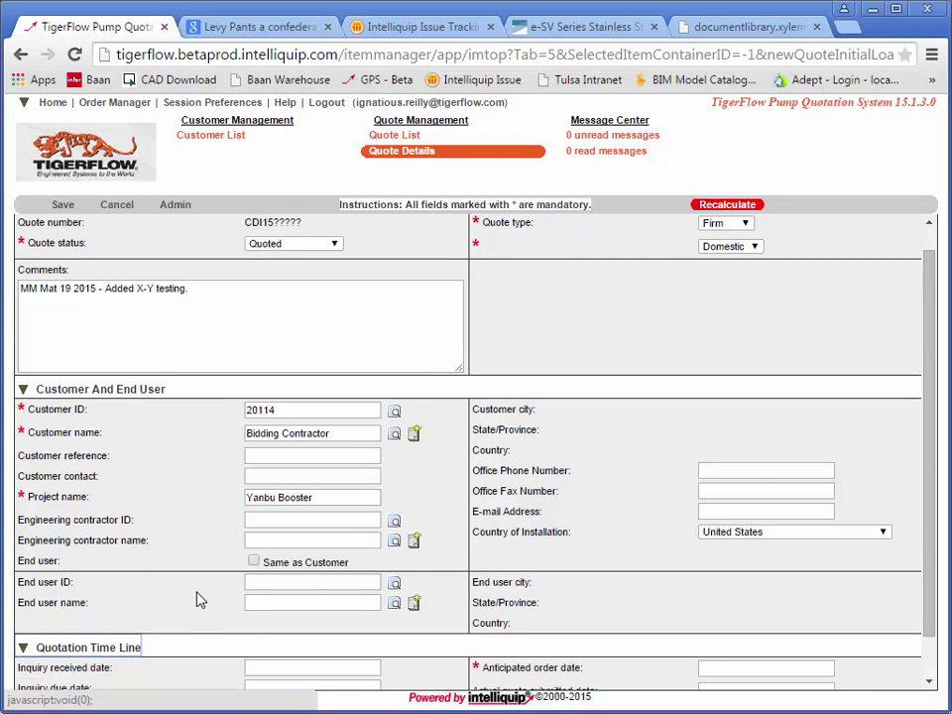
{"action": "scroll", "coordinate": [197, 597], "scroll_direction": "down", "scroll_amount": 2}
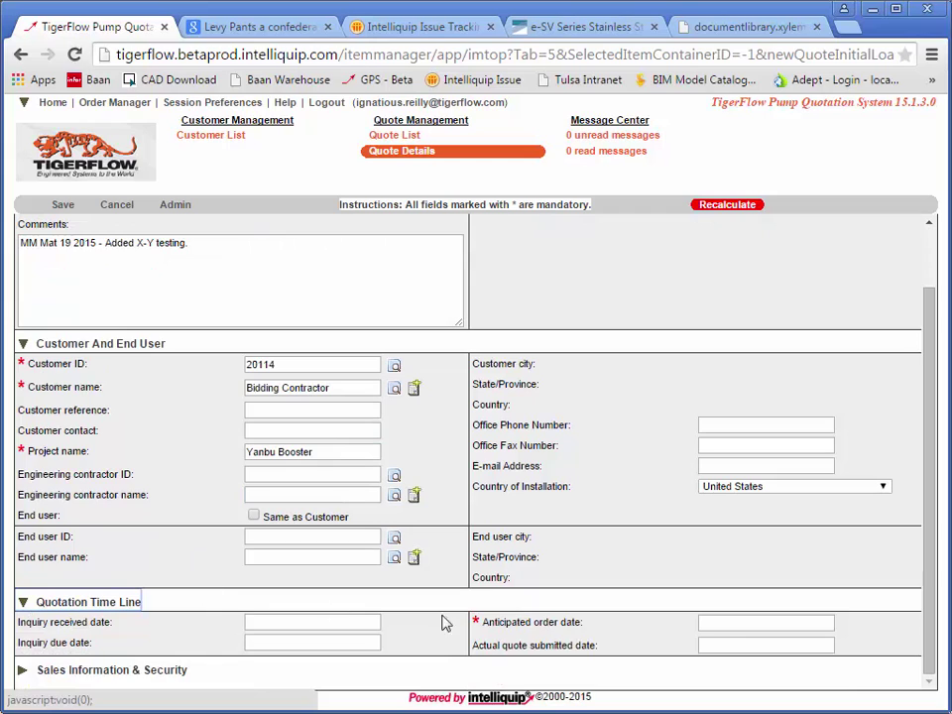
{"action": "left_click", "coordinate": [725, 630]}
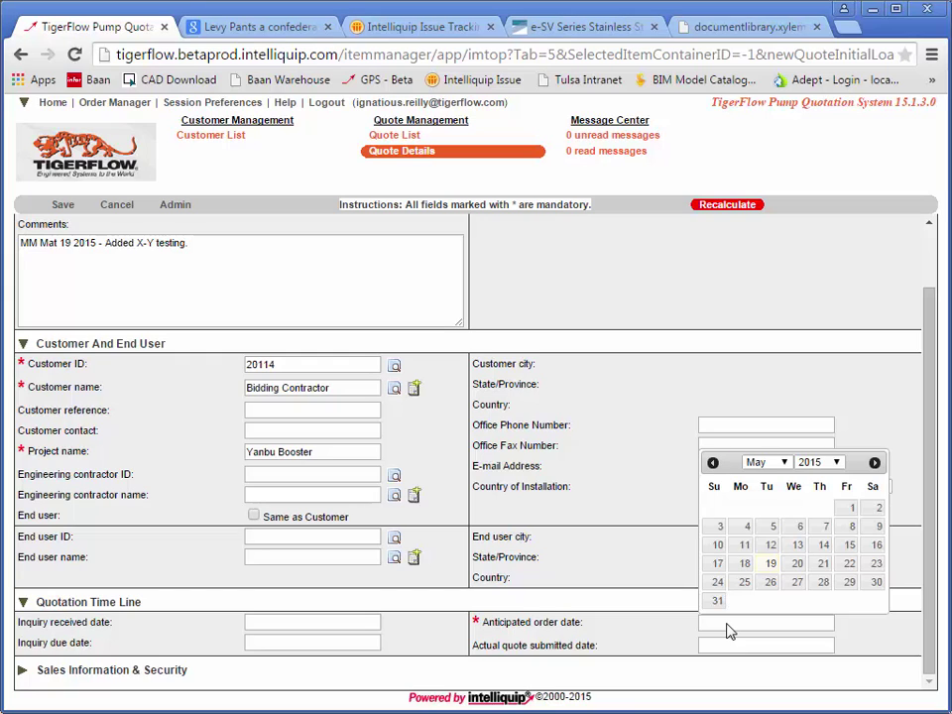
{"action": "left_click", "coordinate": [832, 462]}
{"action": "left_click", "coordinate": [829, 599]}
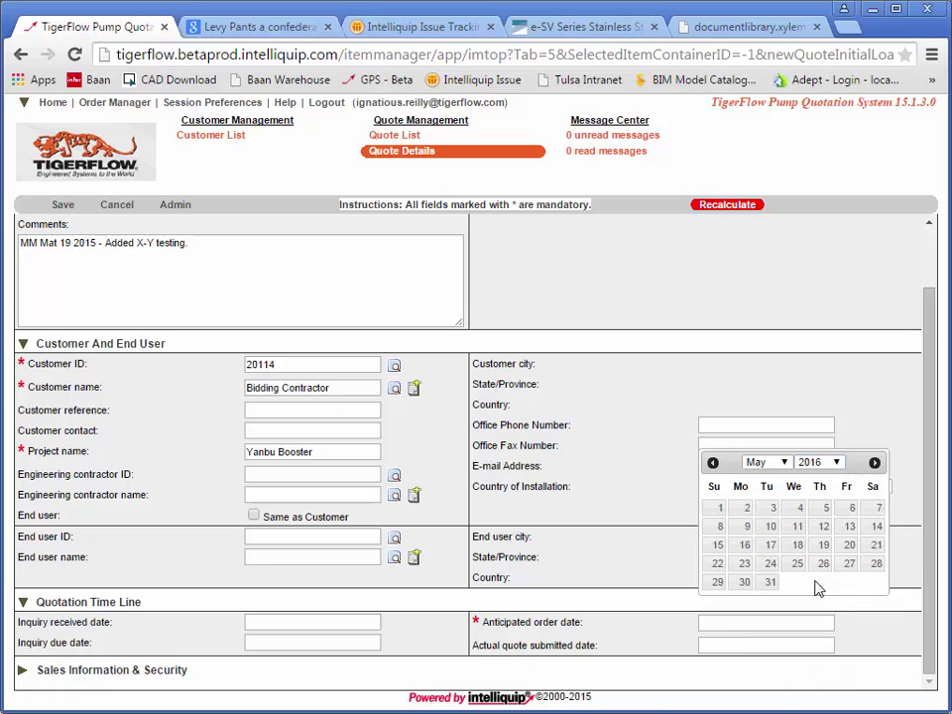
{"action": "left_click", "coordinate": [716, 546]}
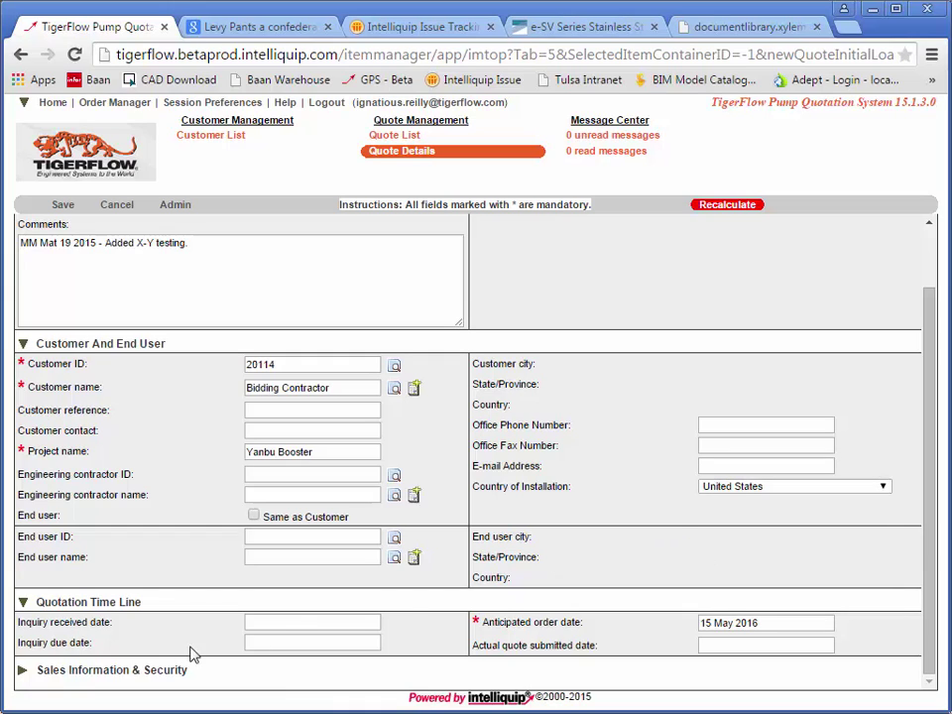
Under Sales Information & Security choose Plumbing and 20% probability, then recalculate and save.
{"action": "left_click", "coordinate": [41, 671]}
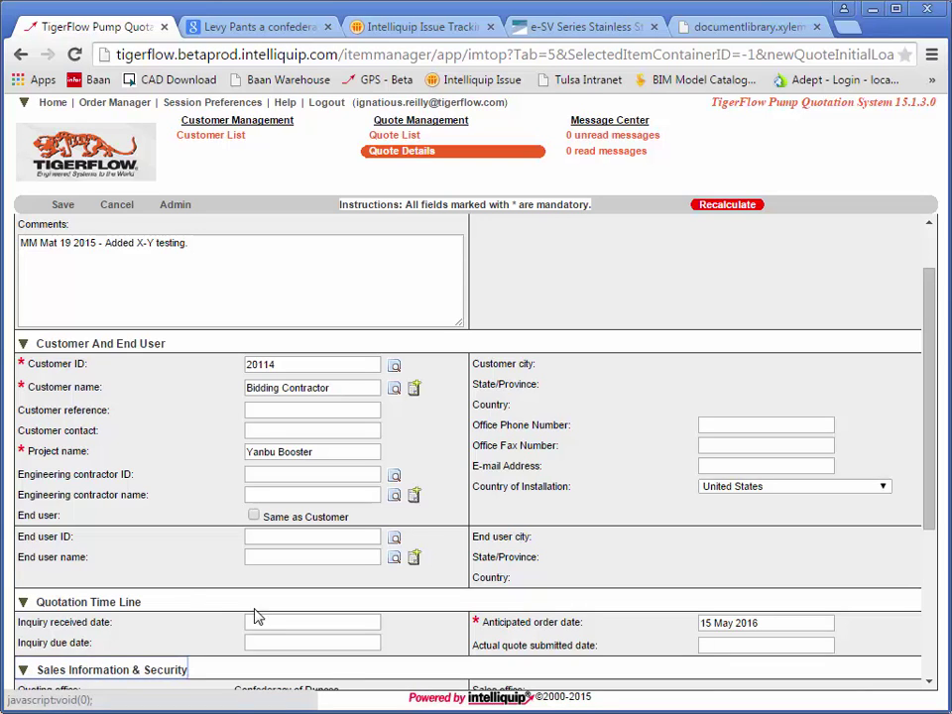
{"action": "scroll", "coordinate": [255, 616], "scroll_direction": "down", "scroll_amount": 3}
{"action": "left_click", "coordinate": [771, 472]}
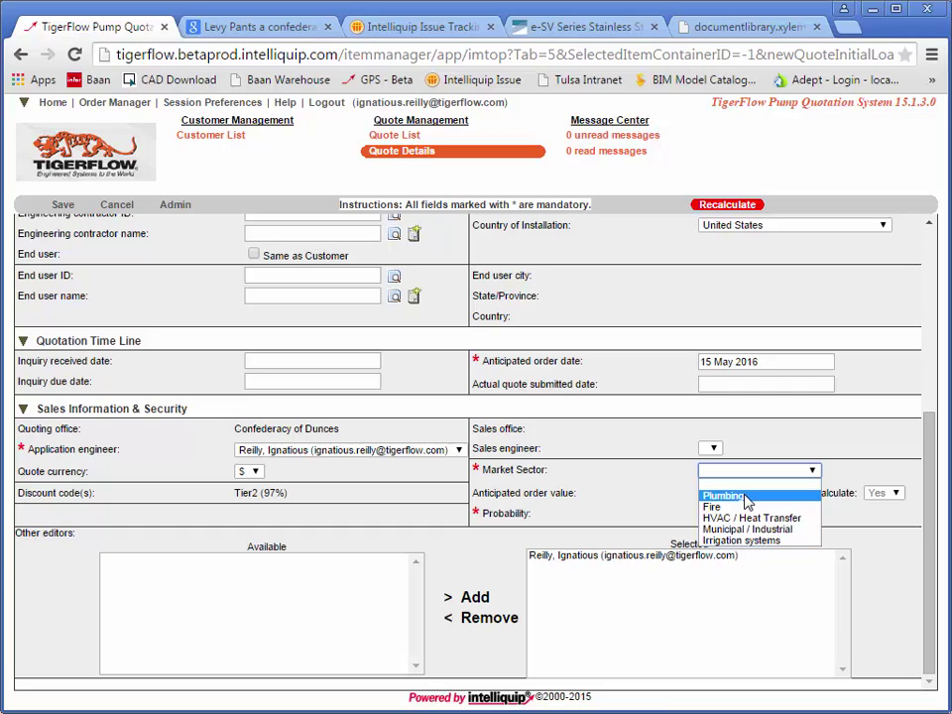
{"action": "left_click", "coordinate": [747, 496]}
{"action": "left_click", "coordinate": [710, 513]}
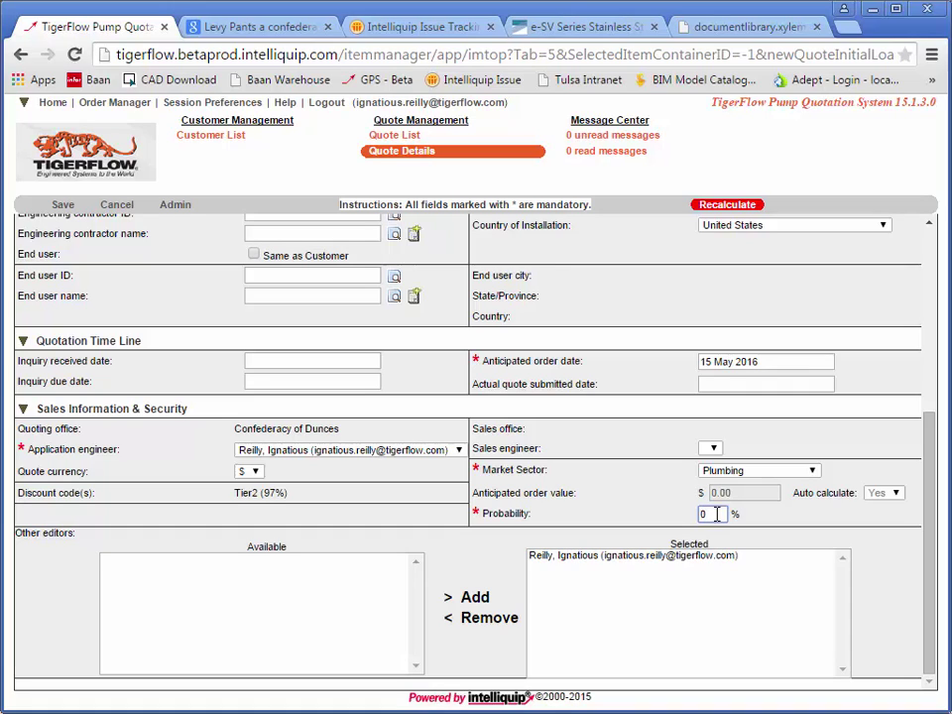
{"action": "key", "text": "BackSpace"}
{"action": "type", "text": "20"}
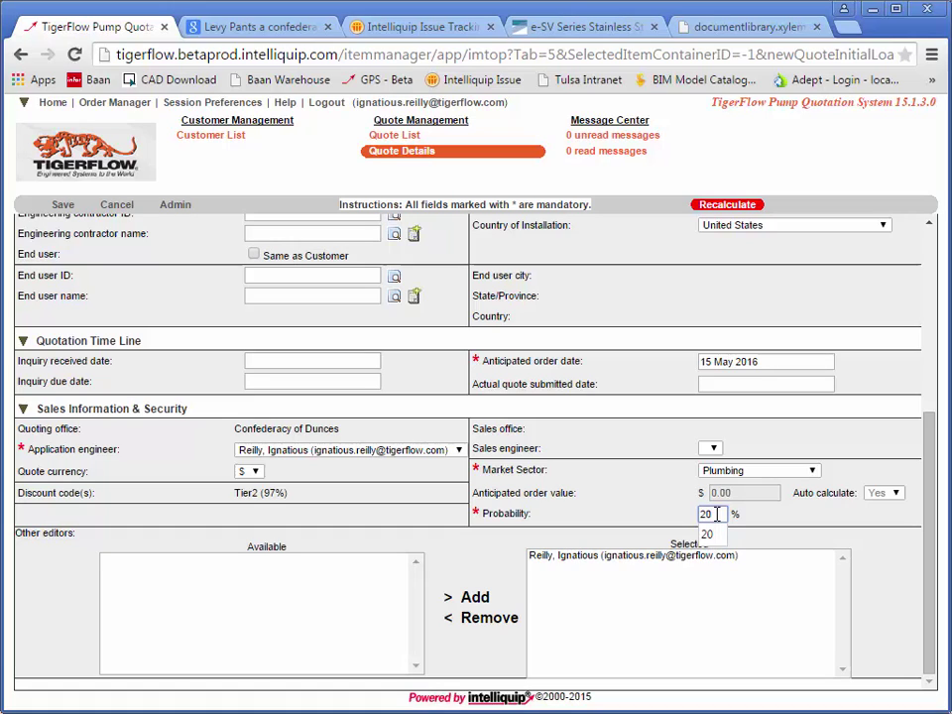
{"action": "left_click", "coordinate": [780, 520]}
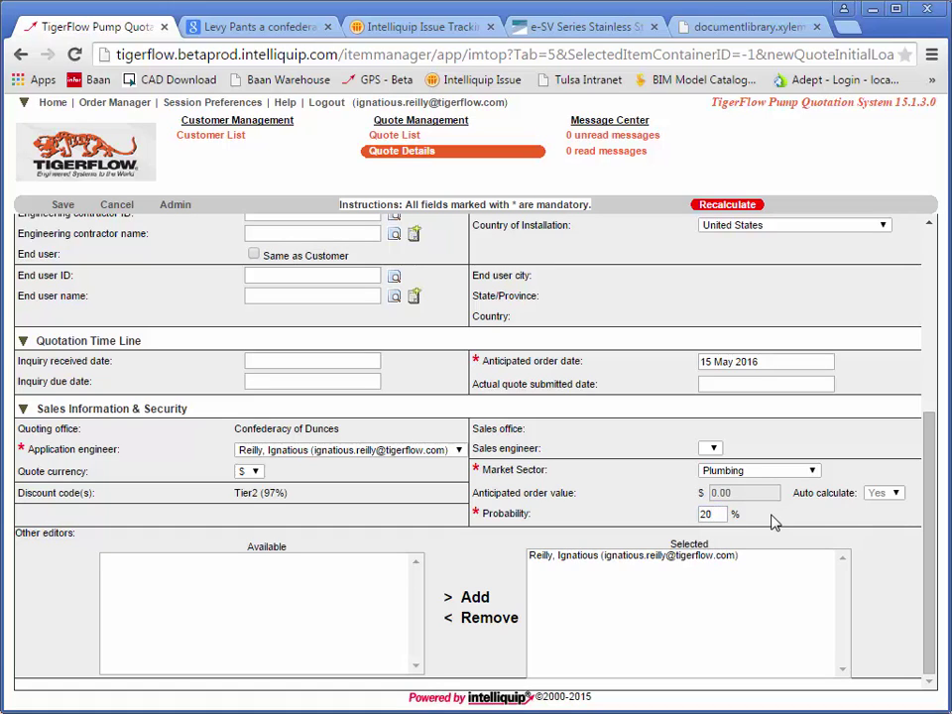
{"action": "left_click", "coordinate": [741, 207]}
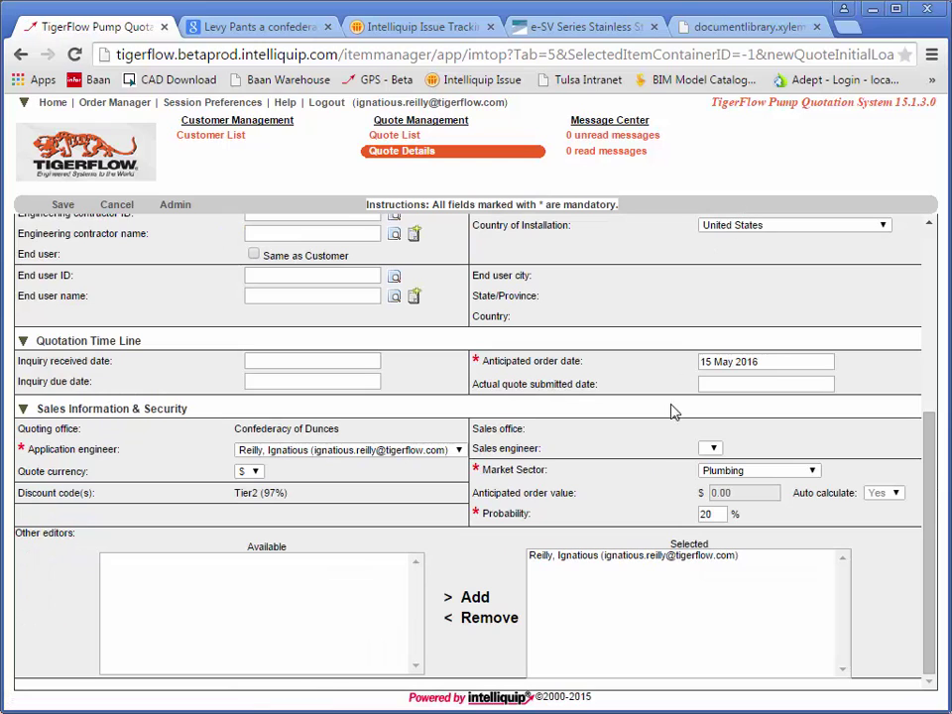
{"action": "left_click", "coordinate": [63, 210]}
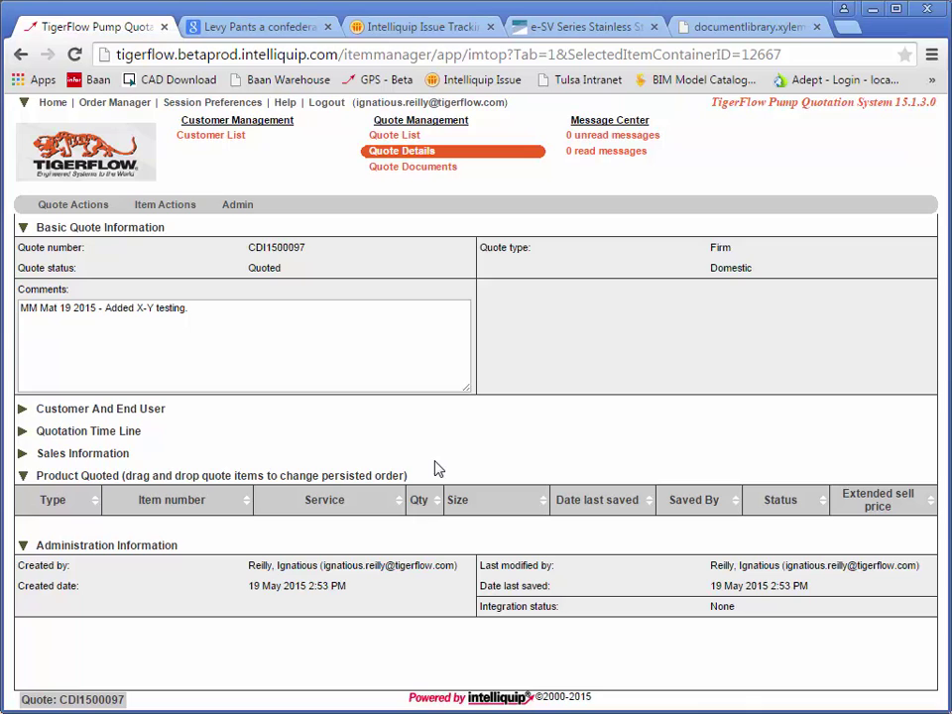
Add a new pump item to quote CDI1500097 via Item Actions > New Item: Select pump.
{"action": "left_click", "coordinate": [173, 212]}
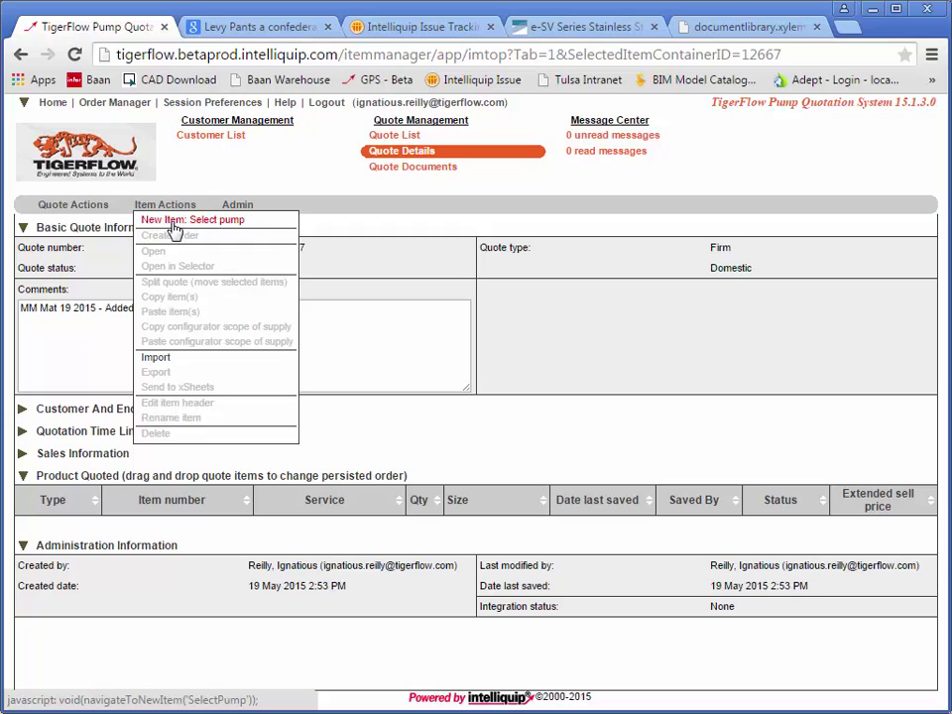
{"action": "left_click", "coordinate": [173, 229]}
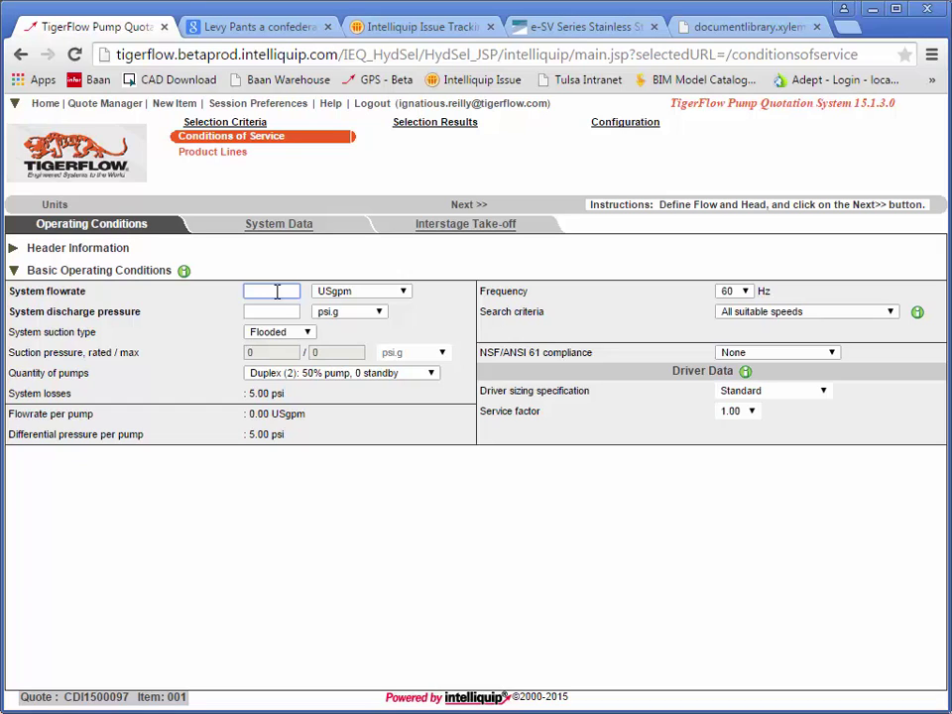
Enter 300 USgpm system flowrate and 90 psi.g system discharge pressure.
{"action": "type", "text": "300"}
{"action": "left_click", "coordinate": [452, 314]}
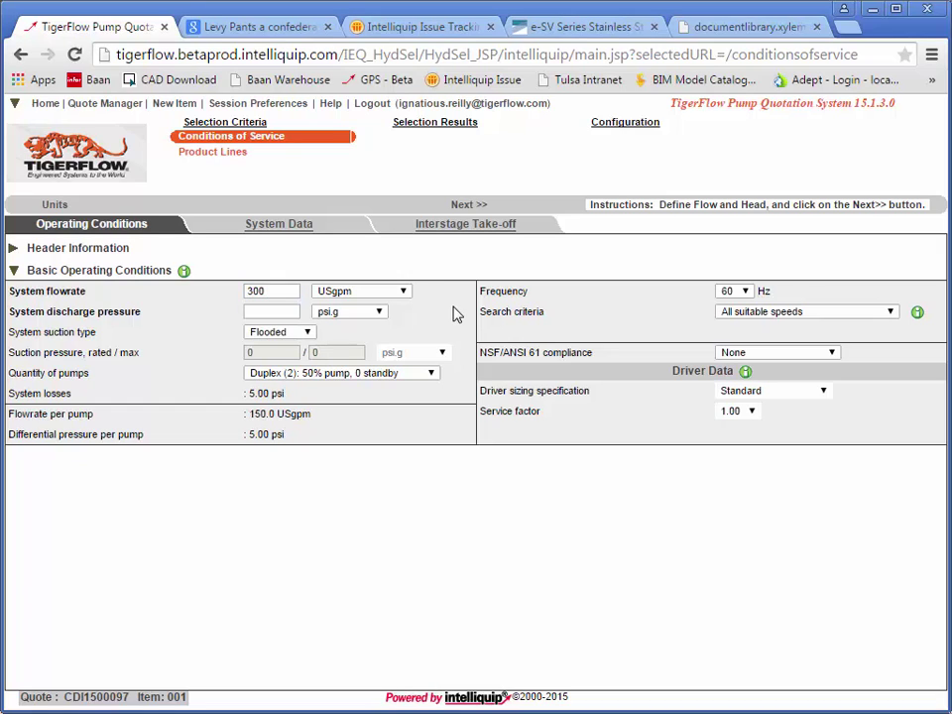
{"action": "left_click", "coordinate": [280, 311]}
{"action": "type", "text": "90"}
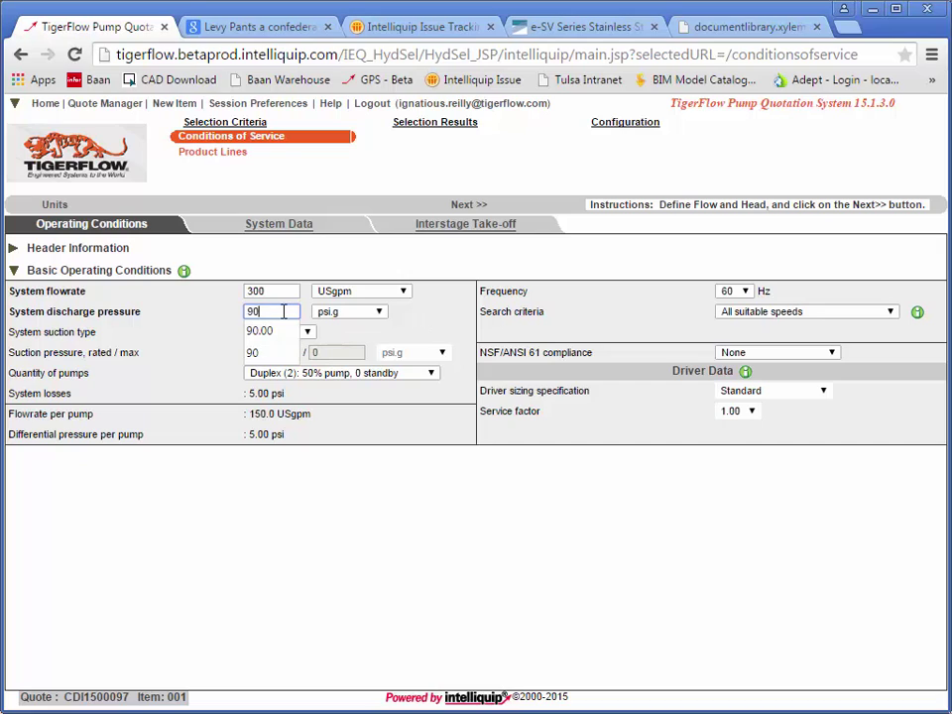
{"action": "left_click", "coordinate": [337, 340]}
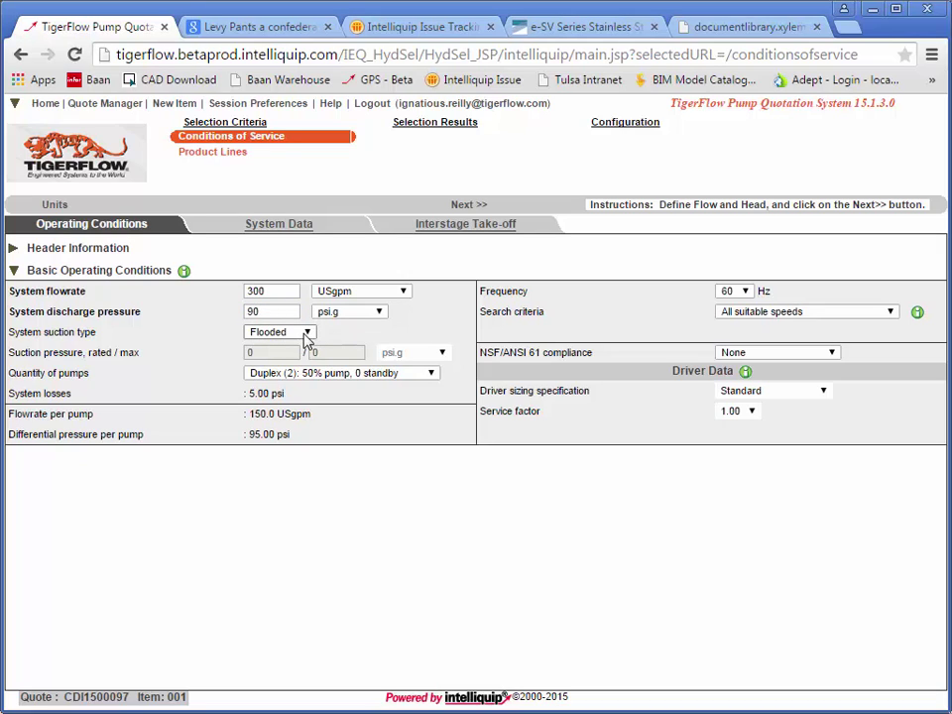
{"action": "left_click", "coordinate": [306, 333]}
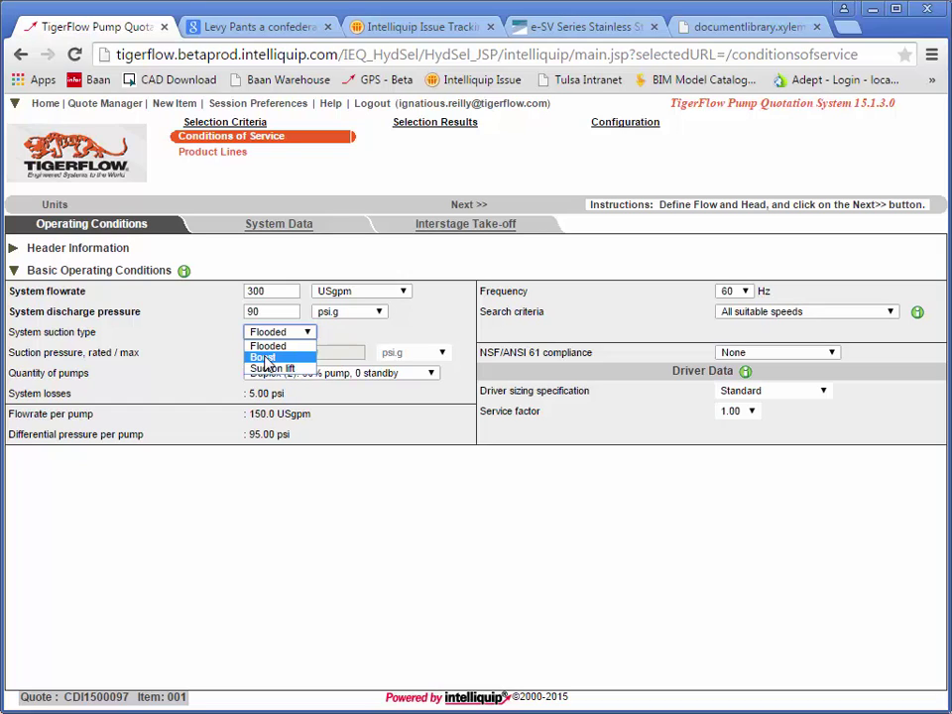
Choose Boost suction at 30 / 30 psi.g rated/max, keeping Duplex (2): 50% pumps, 0 standby.
{"action": "left_click", "coordinate": [266, 359]}
{"action": "double_click", "coordinate": [252, 353]}
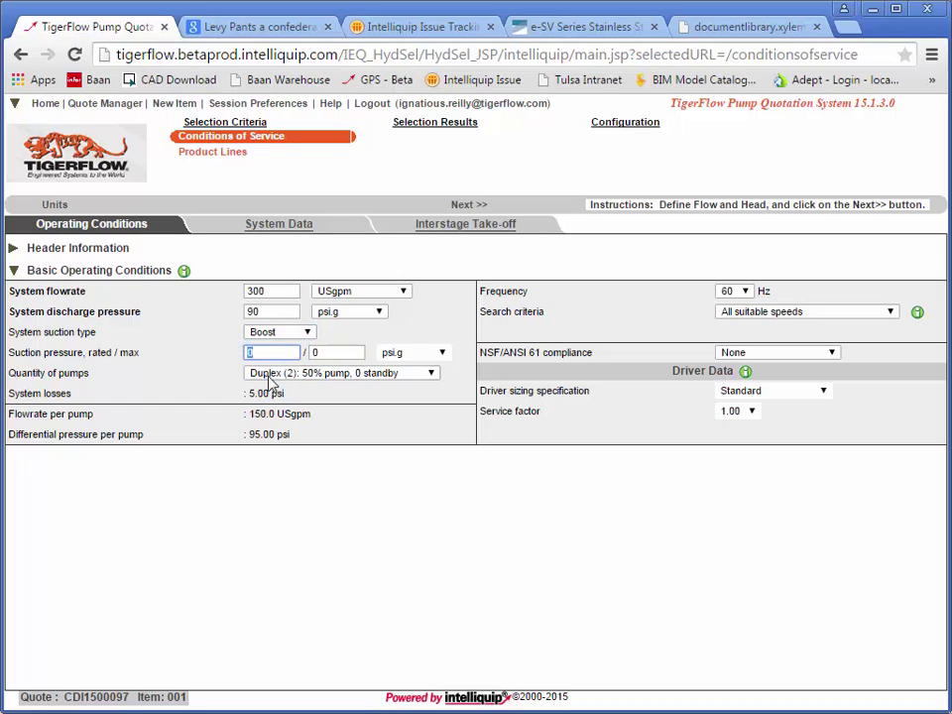
{"action": "type", "text": "30"}
{"action": "left_click", "coordinate": [315, 352]}
{"action": "double_click", "coordinate": [313, 353]}
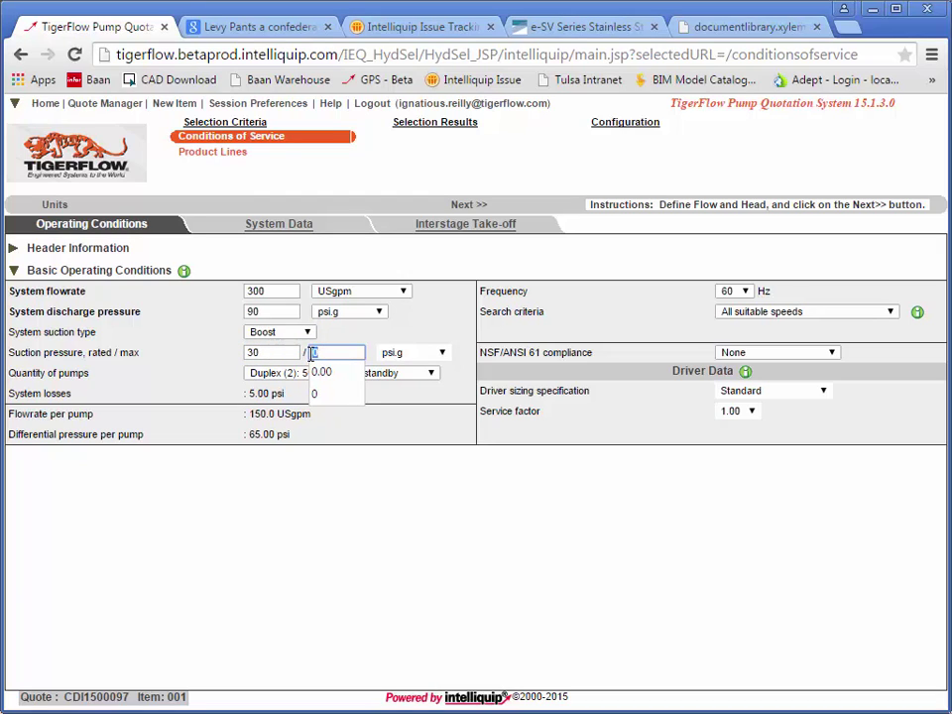
{"action": "type", "text": "30"}
{"action": "left_click", "coordinate": [426, 451]}
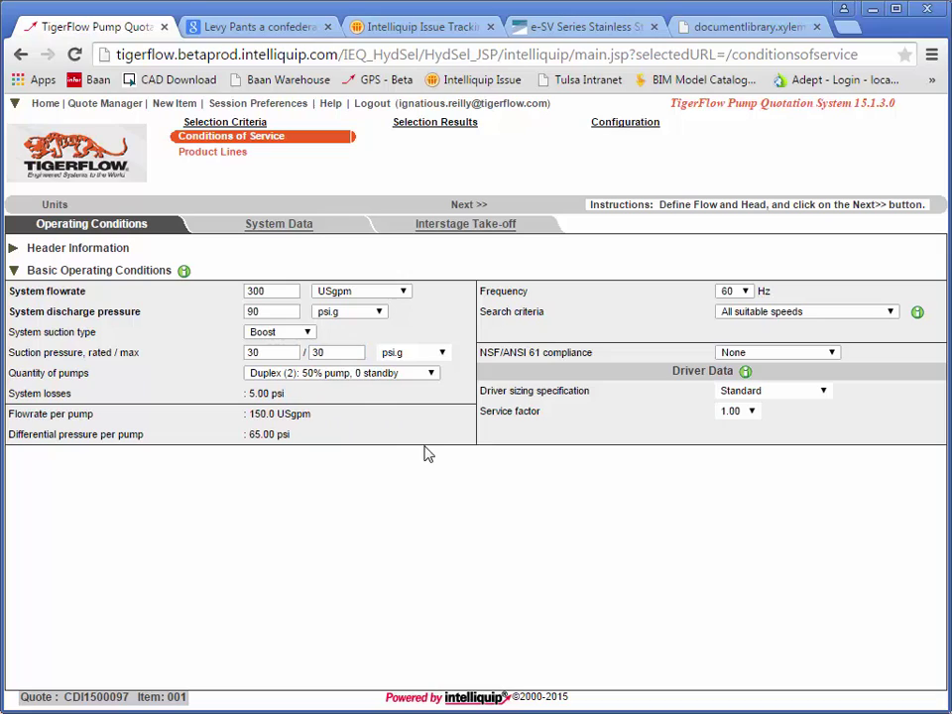
{"action": "left_click", "coordinate": [354, 383]}
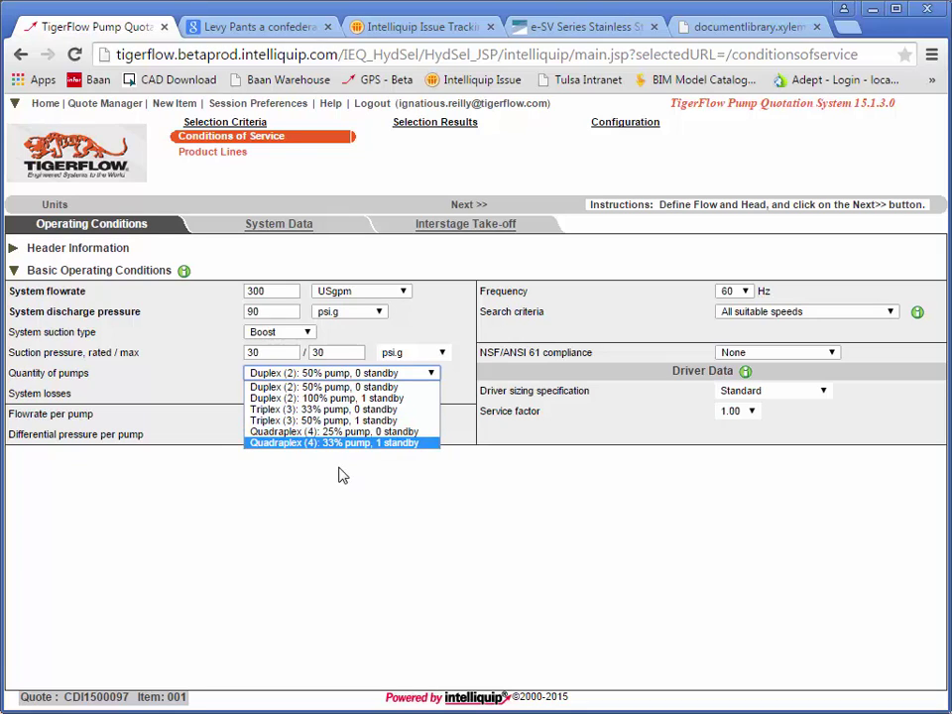
{"action": "left_click", "coordinate": [310, 395]}
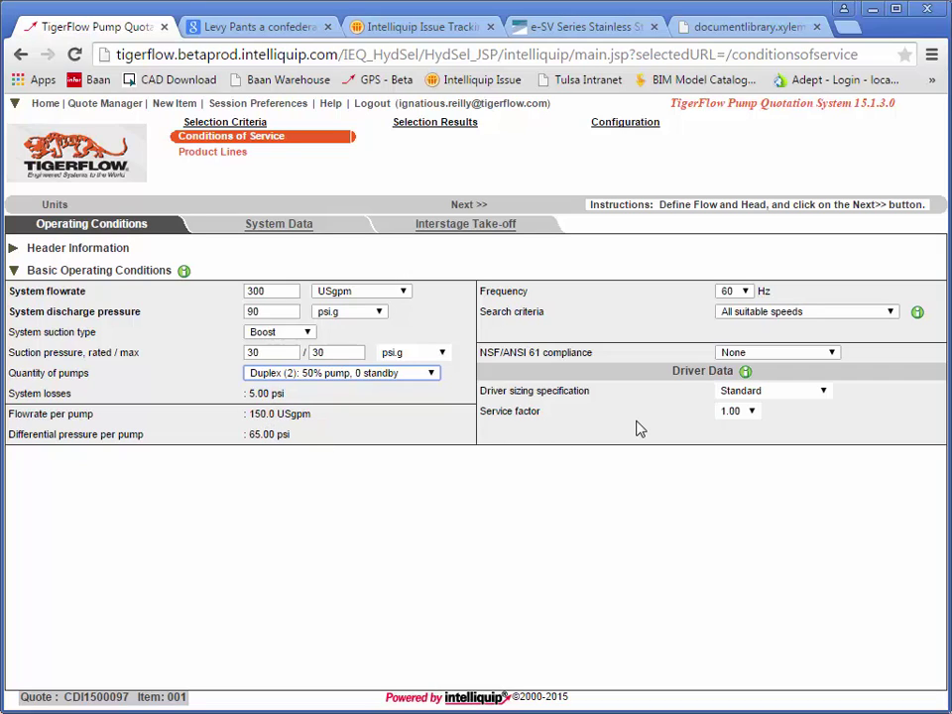
Run the pump search on the LC and Grundfos CR vertical multistage product lines.
{"action": "left_click", "coordinate": [476, 211]}
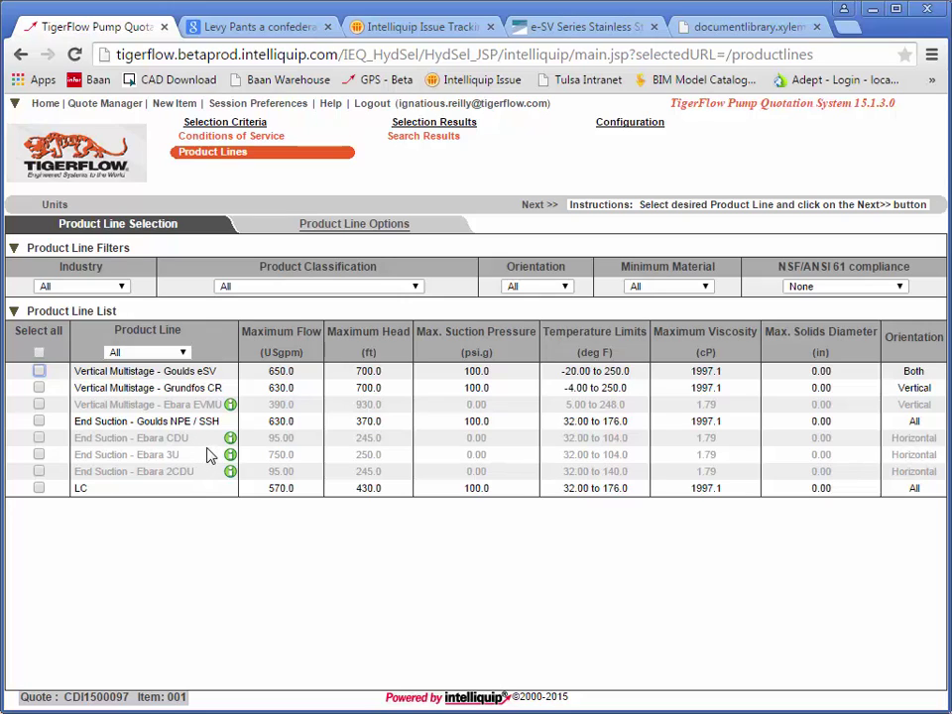
{"action": "left_click", "coordinate": [40, 490]}
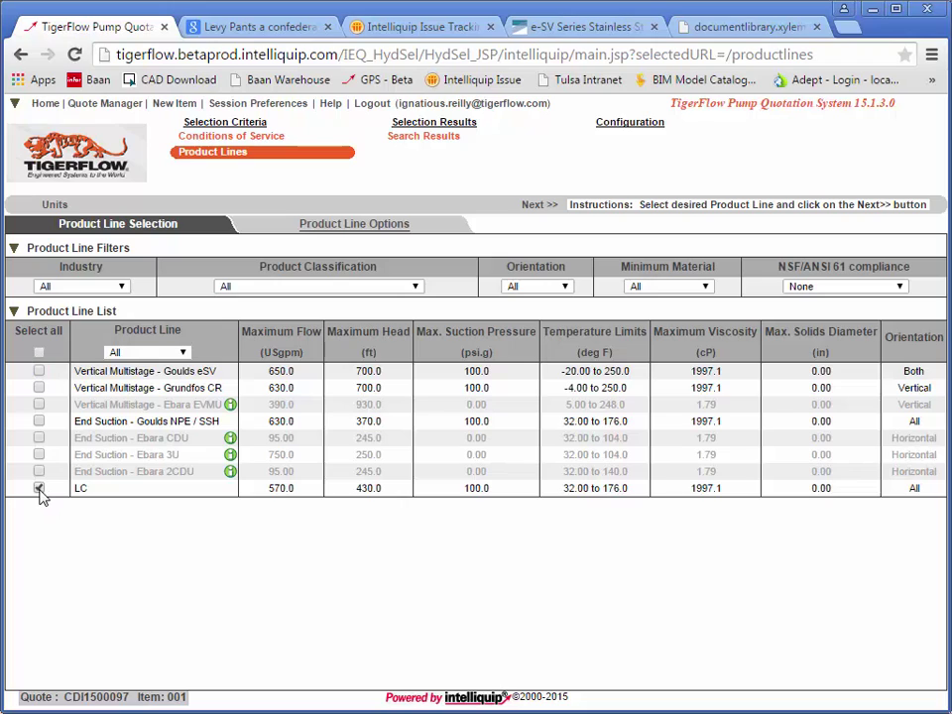
{"action": "left_click", "coordinate": [39, 389]}
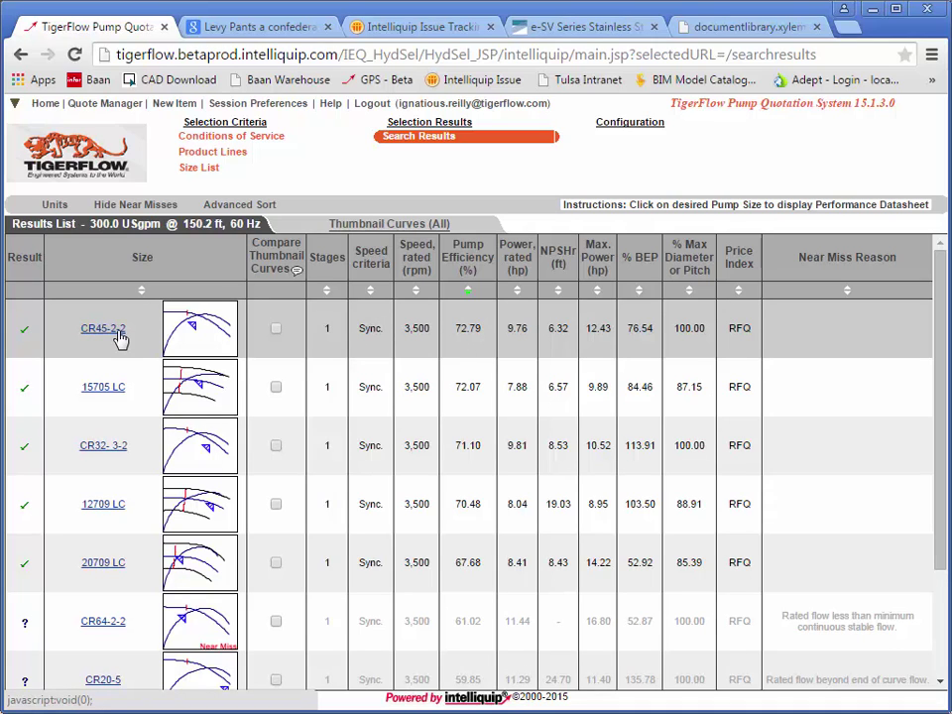
Pick the CR45-2-2 pump and go to its duplex booster Option Selection page.
{"action": "left_click", "coordinate": [103, 328]}
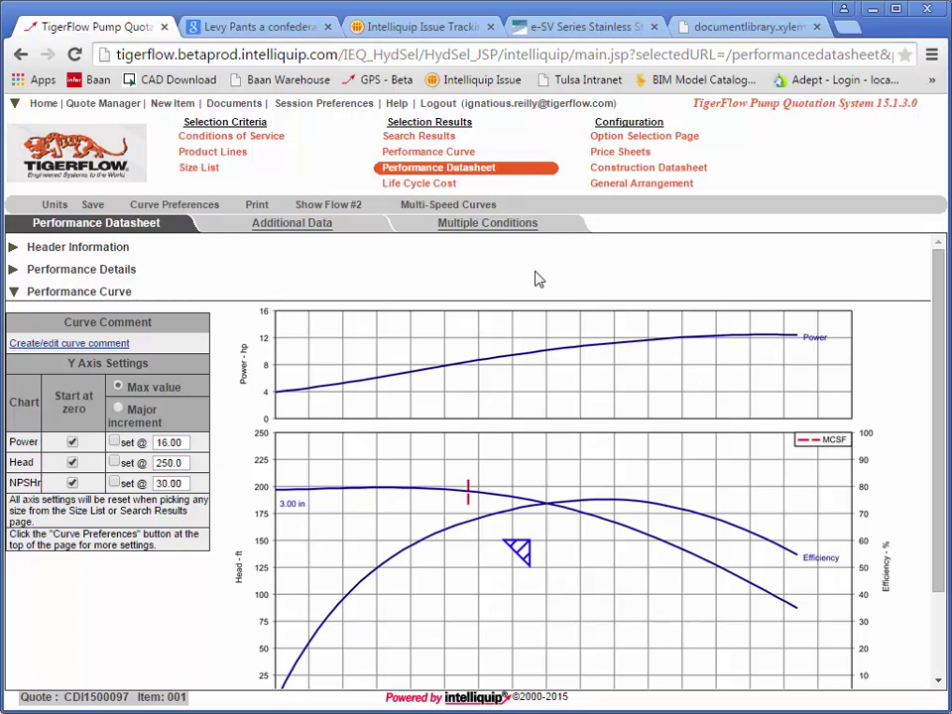
{"action": "left_click", "coordinate": [661, 140]}
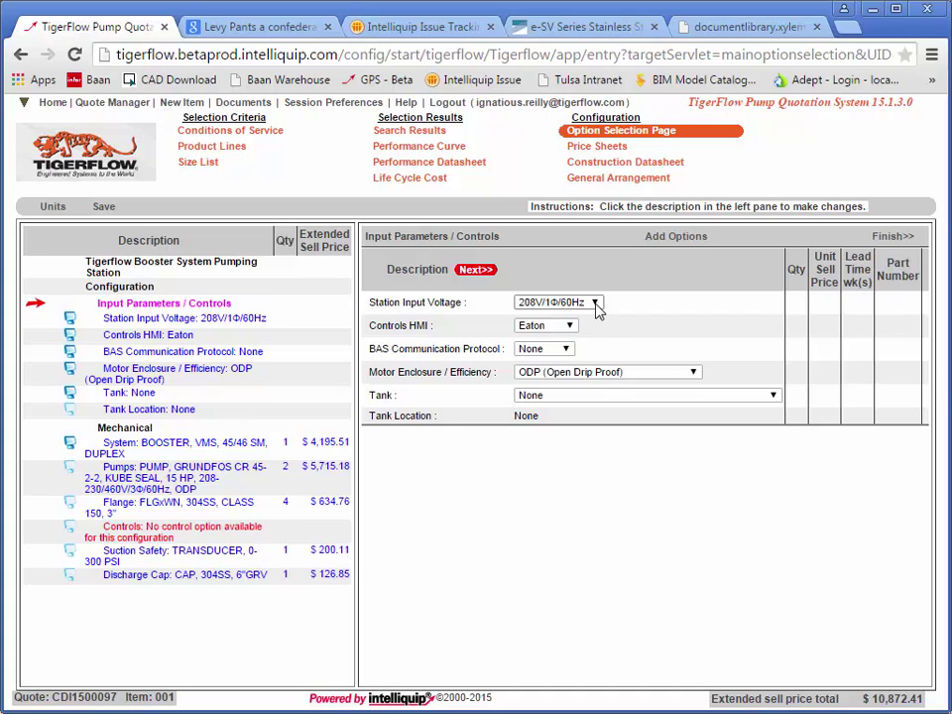
Set the station input voltage to 460V/3Φ/60Hz and recalculate the price.
{"action": "left_click", "coordinate": [596, 310]}
{"action": "left_click", "coordinate": [580, 362]}
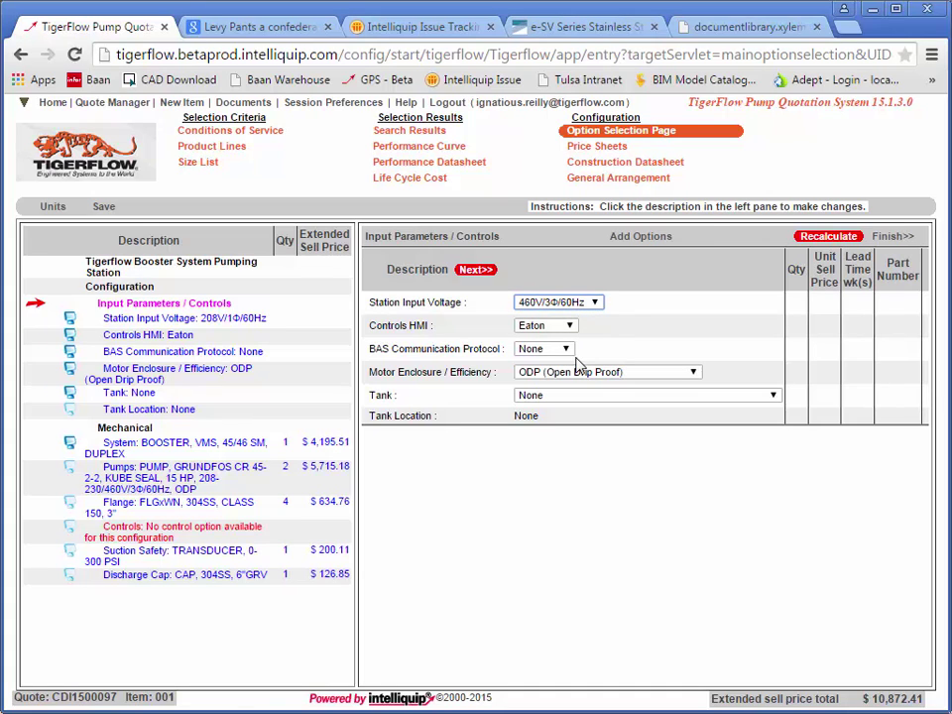
{"action": "left_click", "coordinate": [827, 238]}
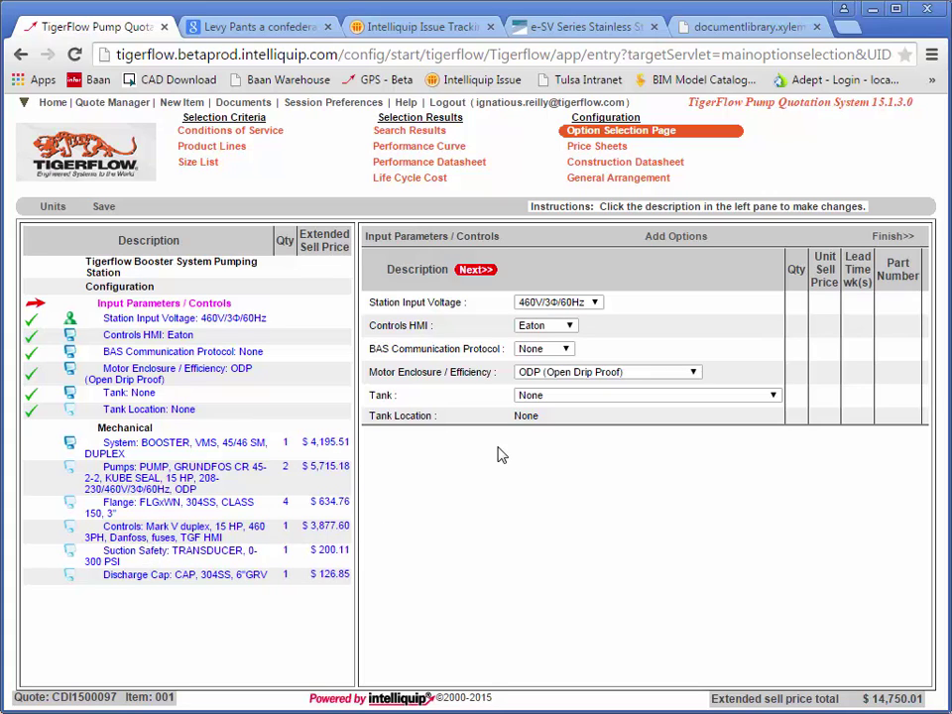
Switch the controls HMI to Red Lion and recalculate, bringing the total to $15,272.07.
{"action": "left_click", "coordinate": [571, 327]}
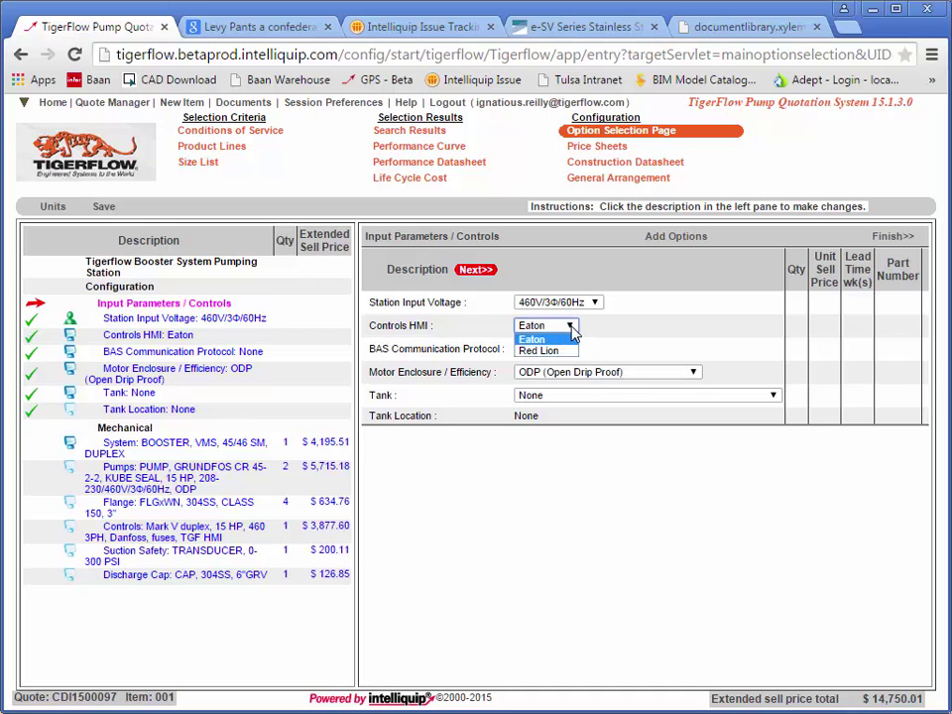
{"action": "left_click", "coordinate": [567, 351]}
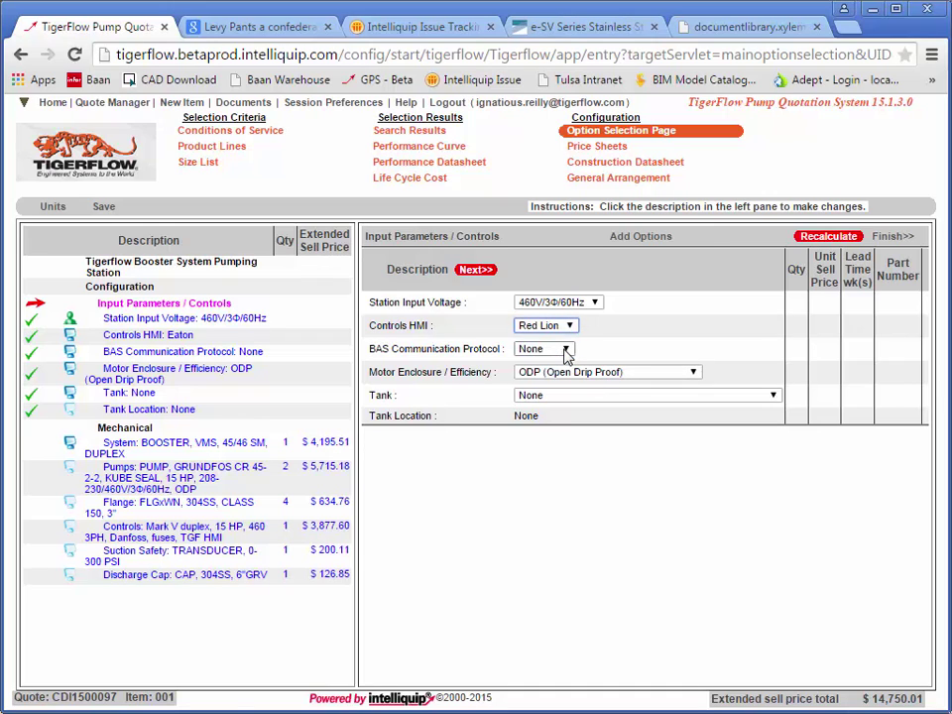
{"action": "left_click", "coordinate": [829, 238]}
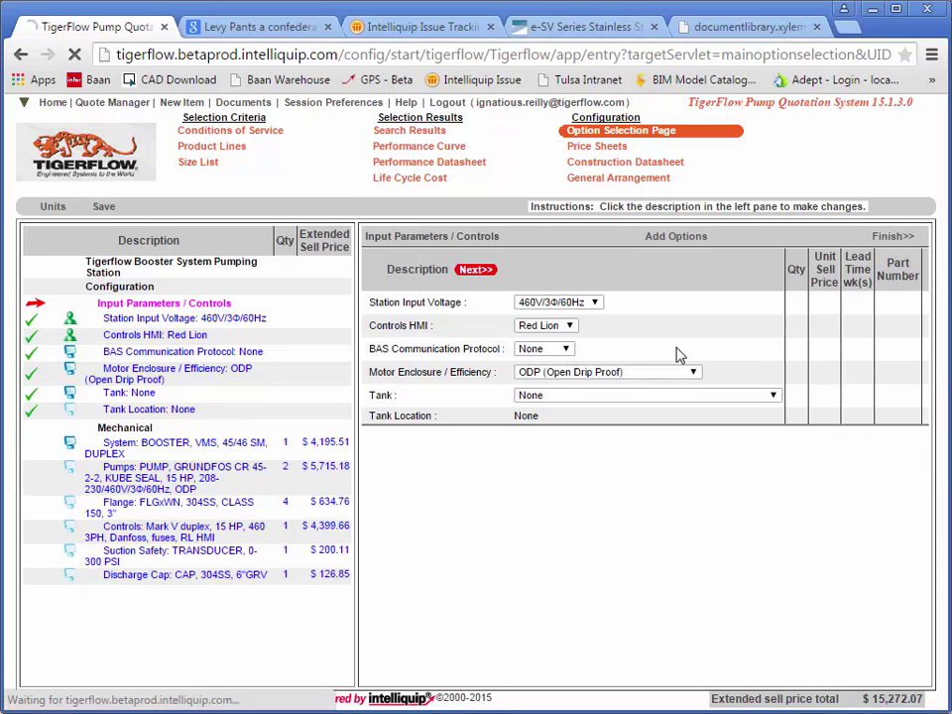
Set the BAS communication protocol to BACNet and recalculate the price.
{"action": "left_click", "coordinate": [566, 350]}
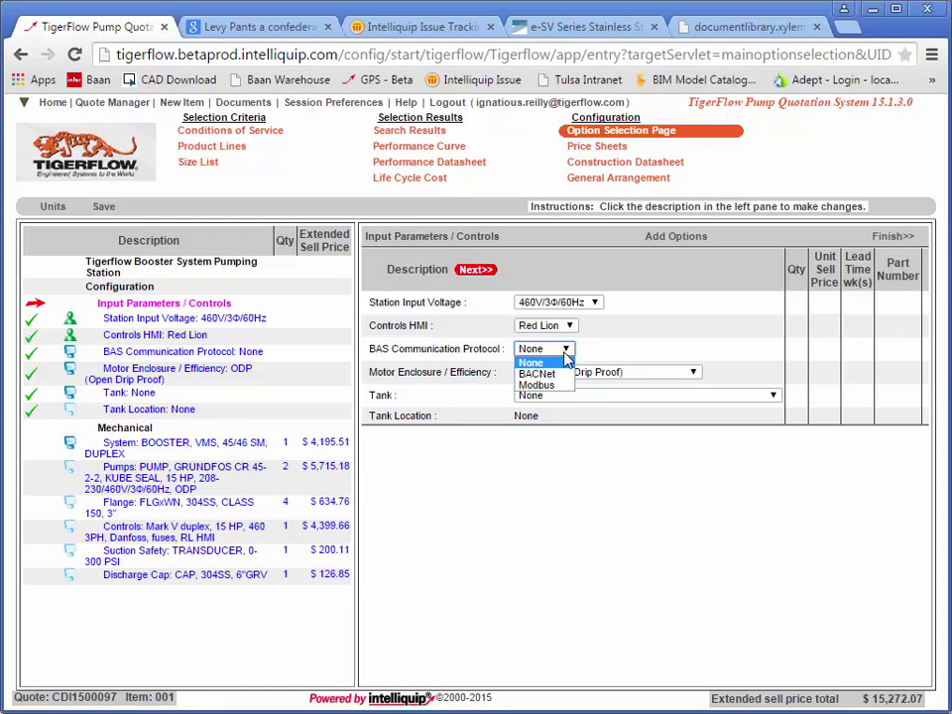
{"action": "left_click", "coordinate": [557, 381]}
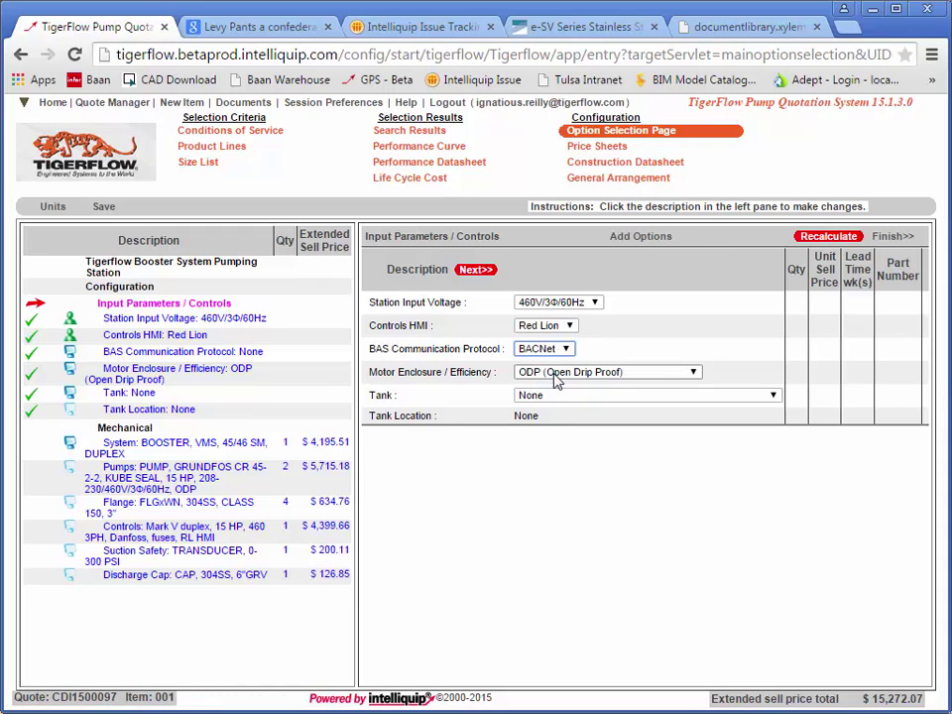
{"action": "left_click", "coordinate": [825, 238]}
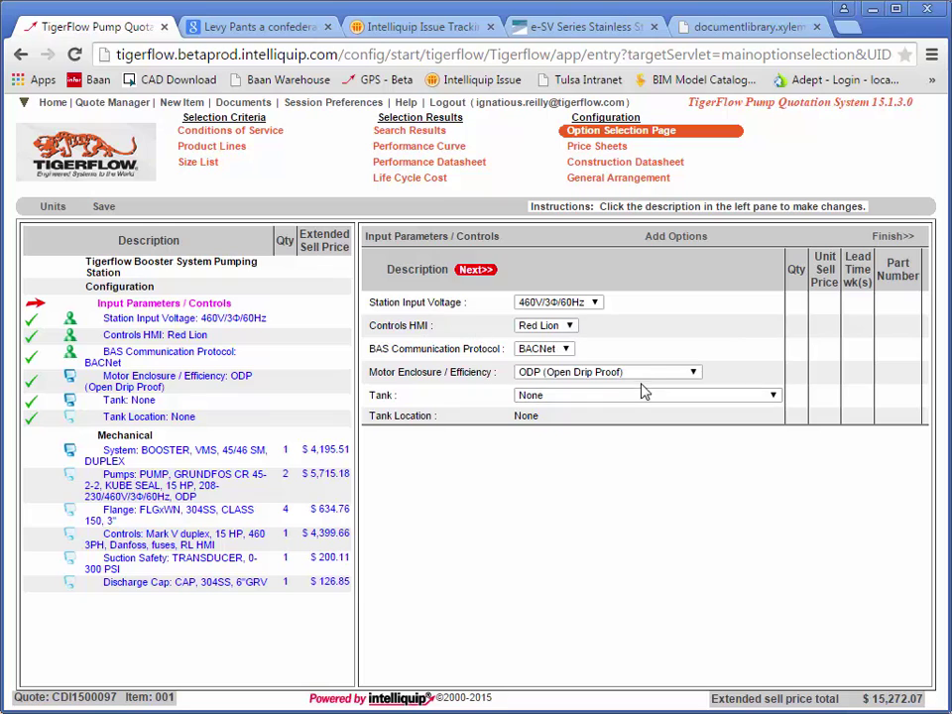
Give the station TEFC motor enclosures and a 185 Gal, 200 PSI bladder tank assembly.
{"action": "left_click", "coordinate": [684, 374]}
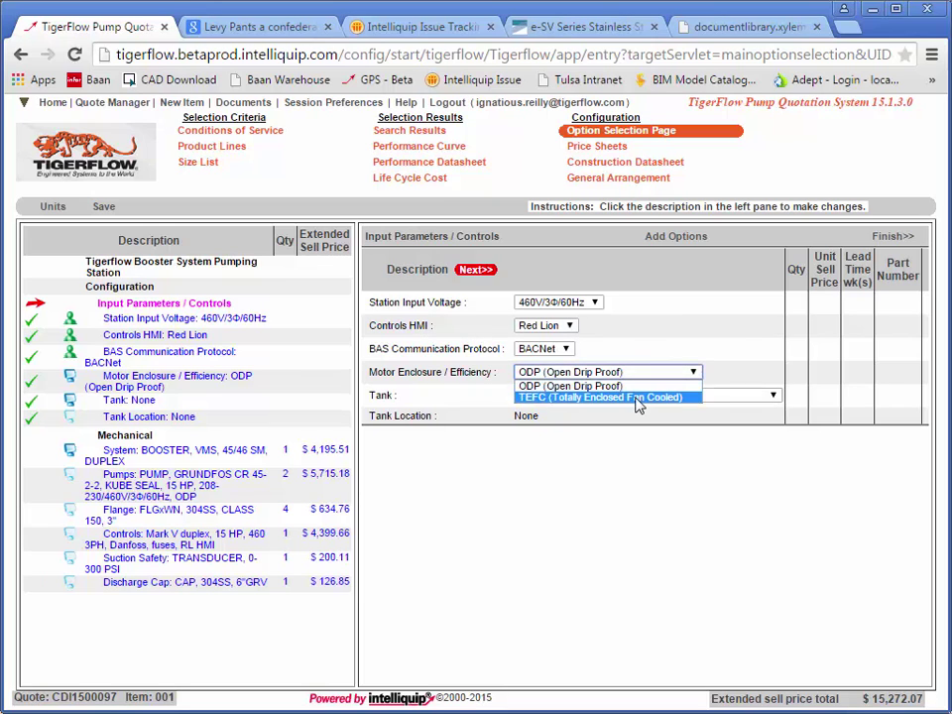
{"action": "left_click", "coordinate": [654, 397]}
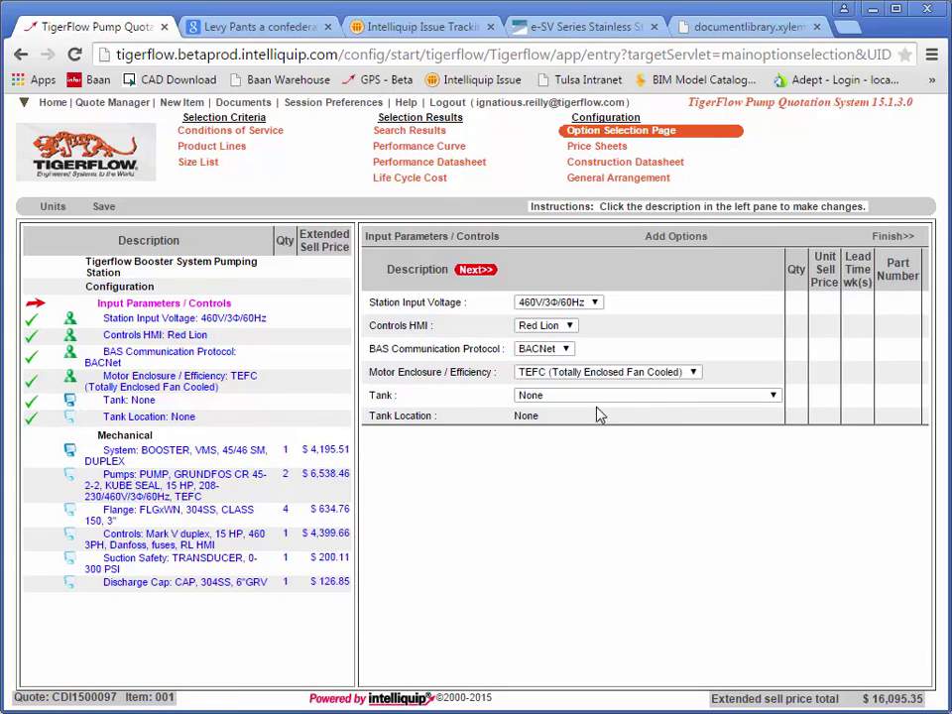
{"action": "left_click", "coordinate": [603, 395]}
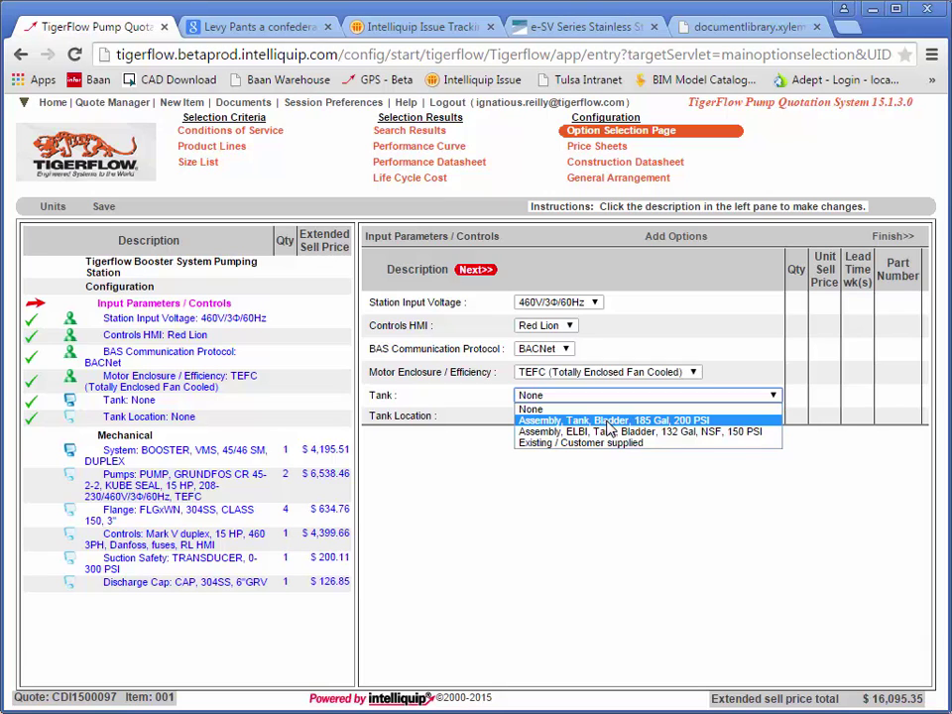
{"action": "left_click", "coordinate": [610, 422]}
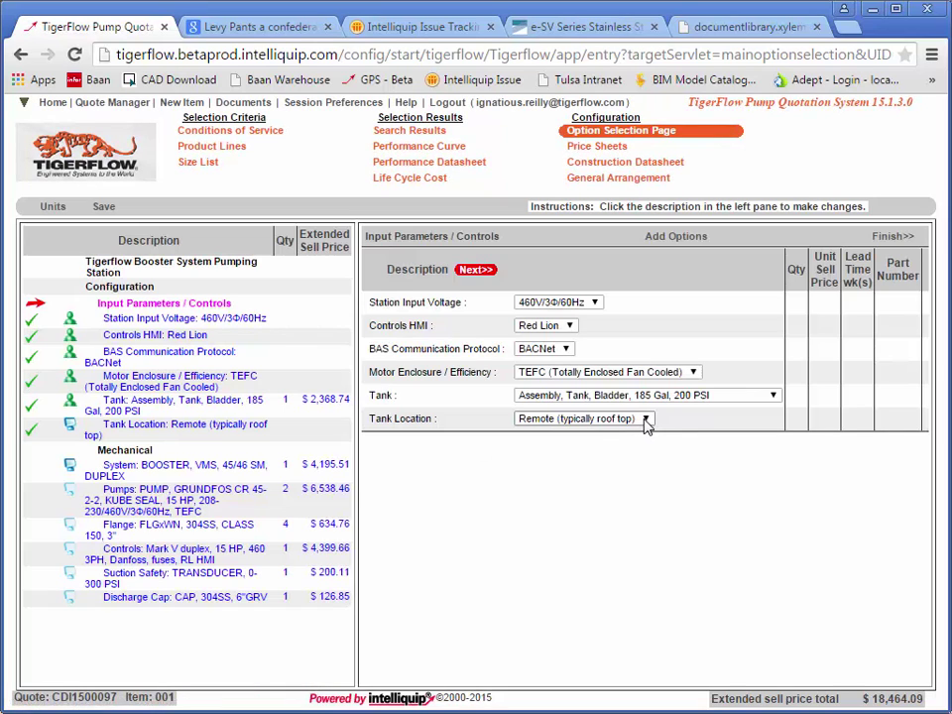
{"action": "left_click", "coordinate": [646, 420]}
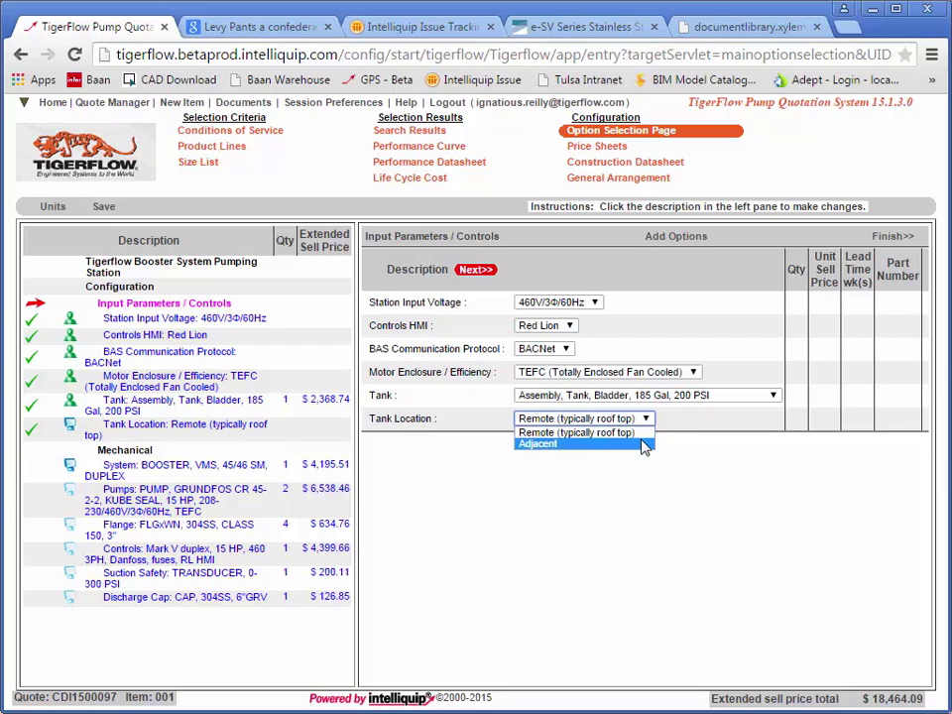
Set the tank location to Adjacent and view the station's General Arrangement drawing.
{"action": "left_click", "coordinate": [615, 449]}
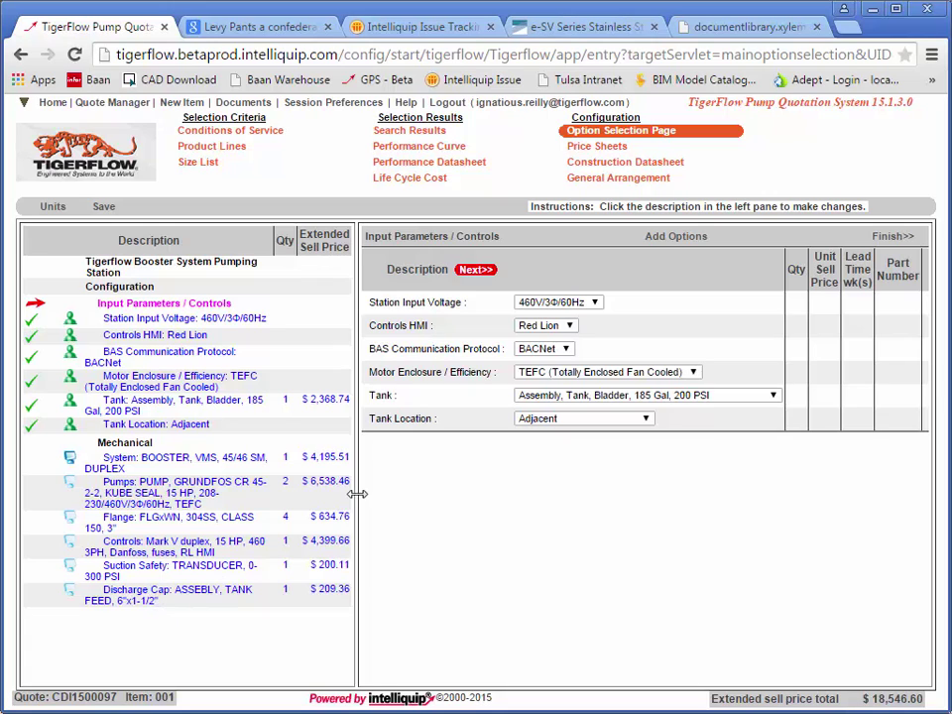
{"action": "left_click", "coordinate": [606, 184]}
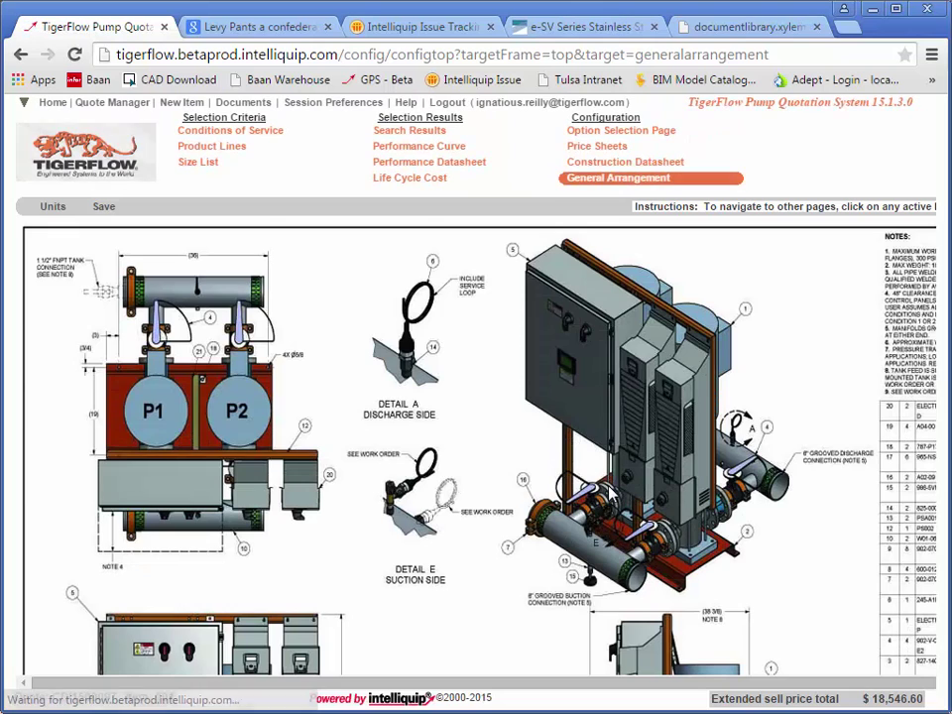
Save the booster as item 001 with Save As, then go to Quote Documents.
{"action": "scroll", "coordinate": [611, 492], "scroll_direction": "down", "scroll_amount": 3}
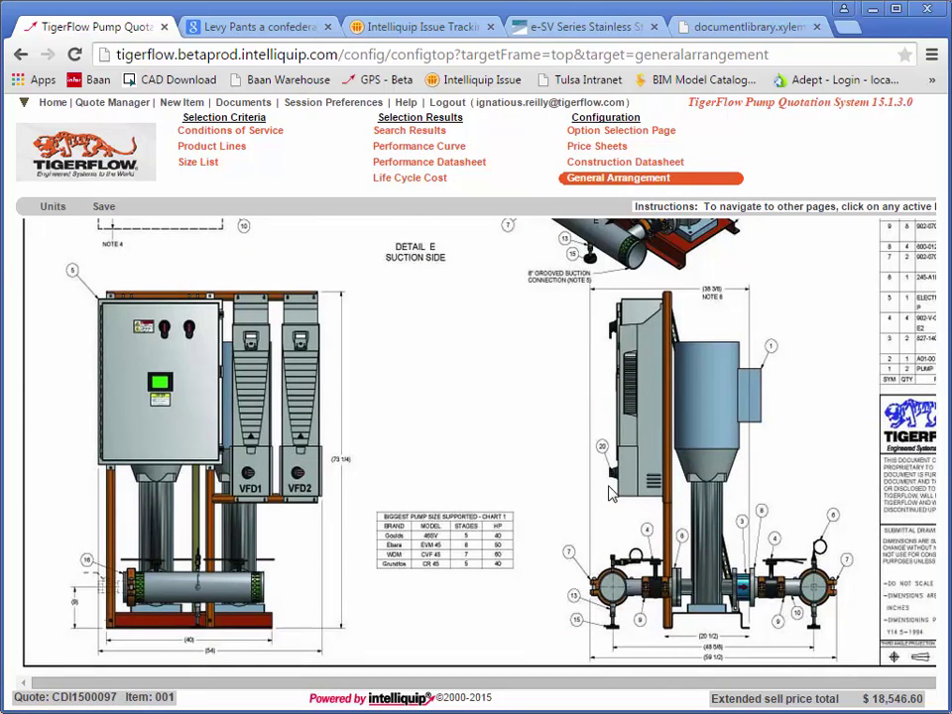
{"action": "scroll", "coordinate": [612, 492], "scroll_direction": "up", "scroll_amount": 3}
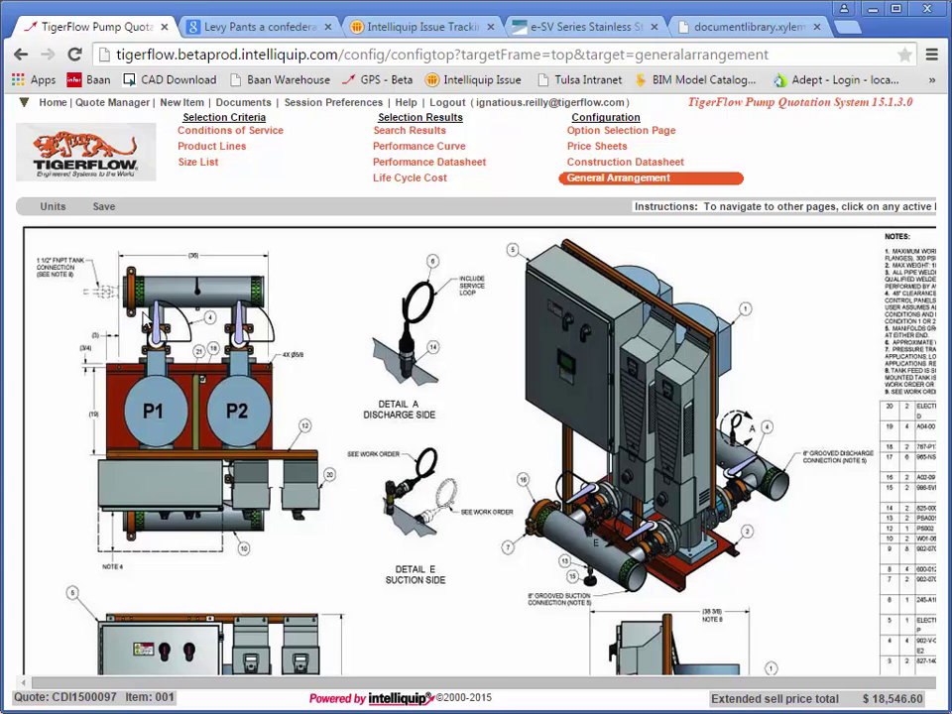
{"action": "left_click", "coordinate": [104, 208]}
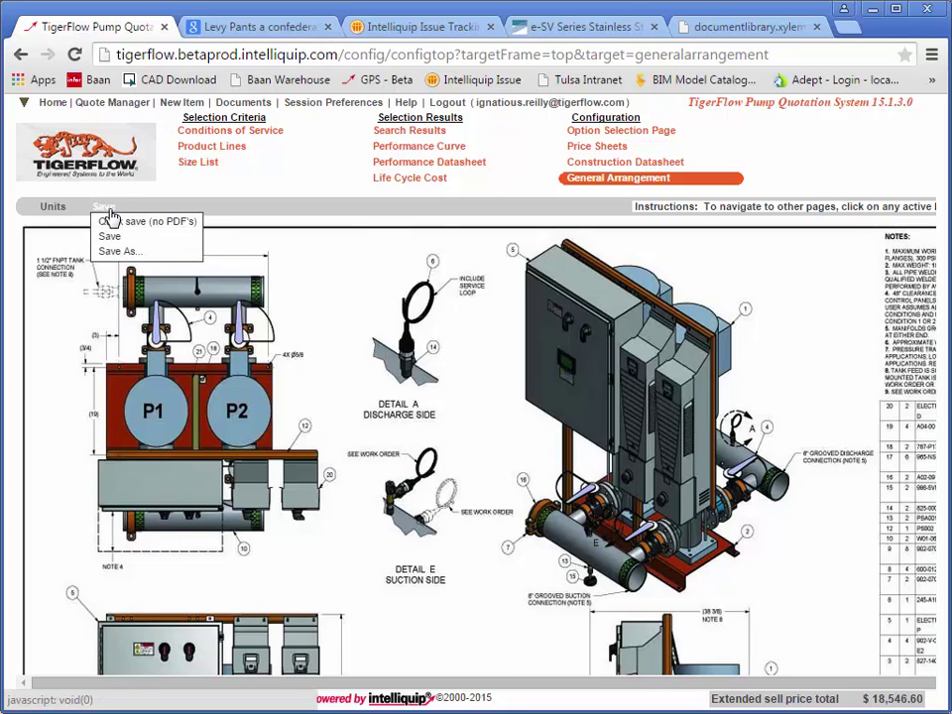
{"action": "left_click", "coordinate": [114, 252]}
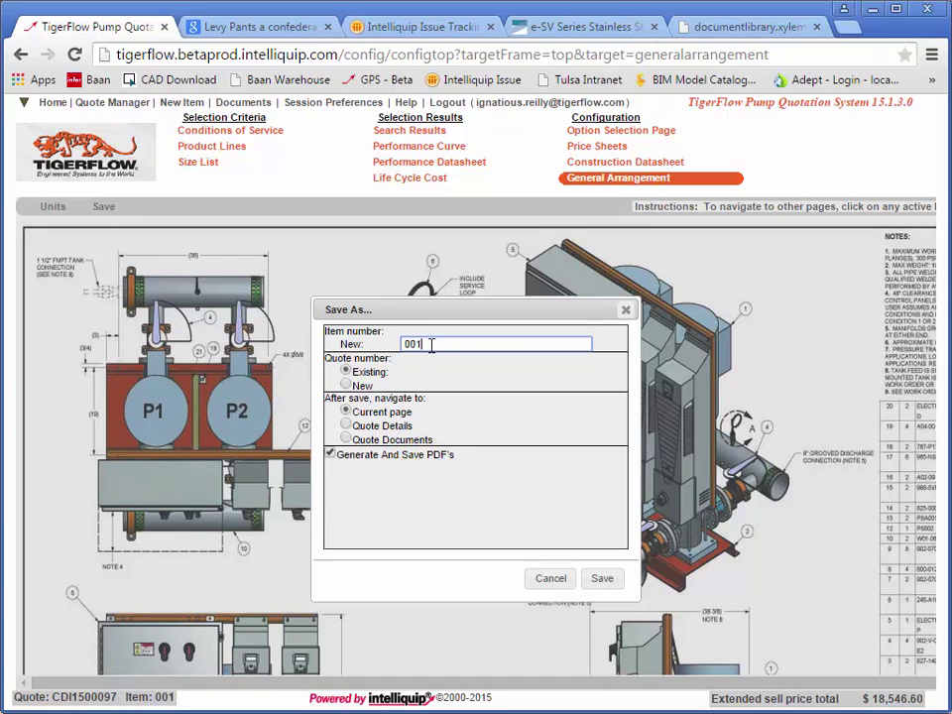
{"action": "left_click", "coordinate": [346, 439]}
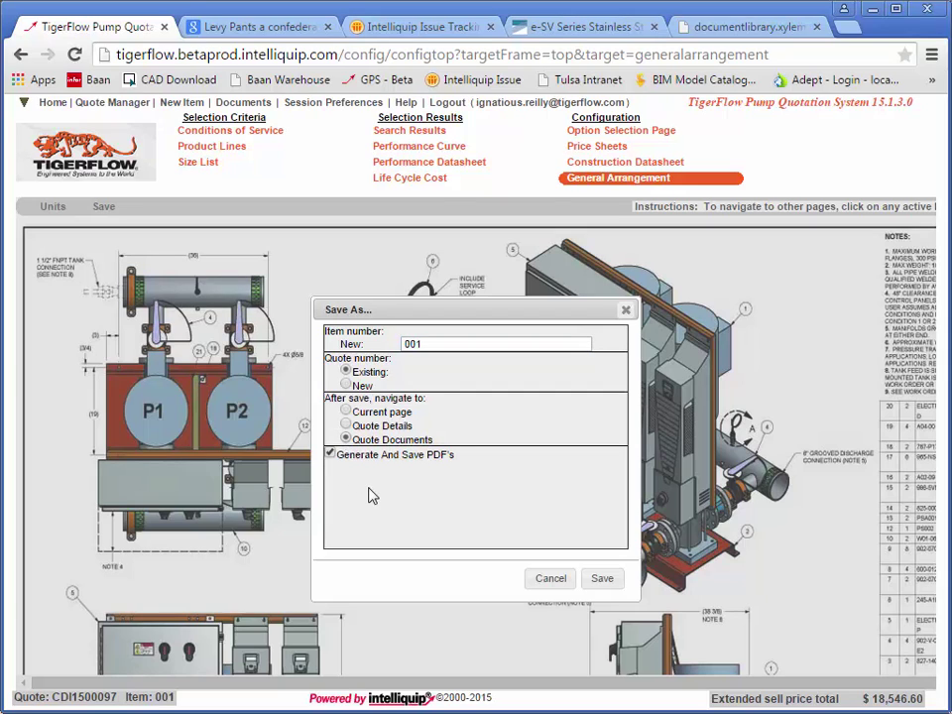
{"action": "left_click", "coordinate": [599, 585]}
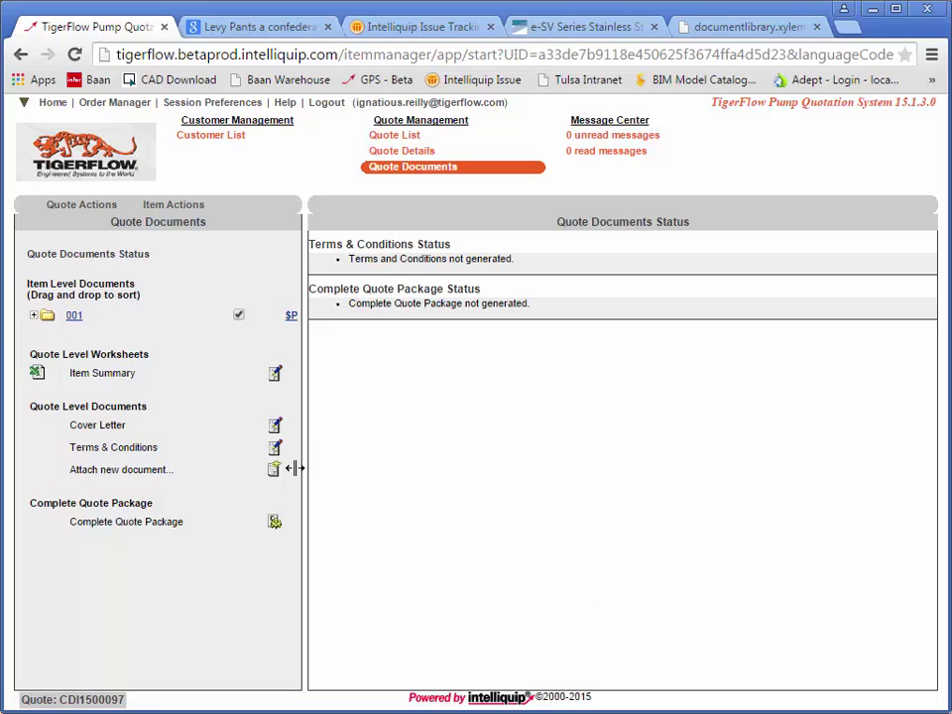
Expand item 001's documents and preview its Internal and Customer Price Sheets.
{"action": "left_click", "coordinate": [34, 315]}
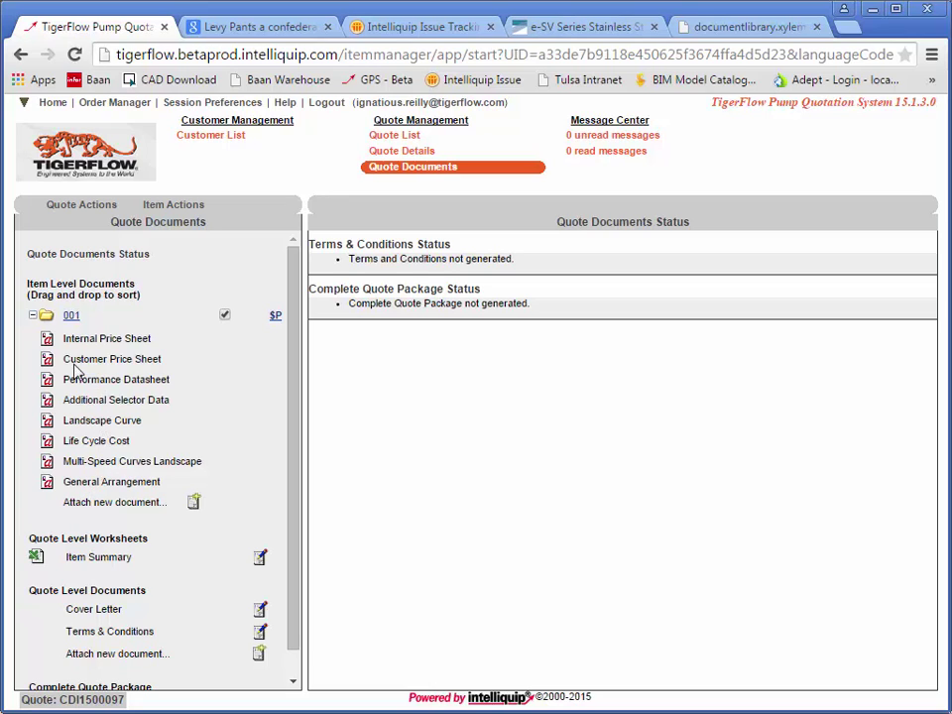
{"action": "left_click", "coordinate": [46, 341]}
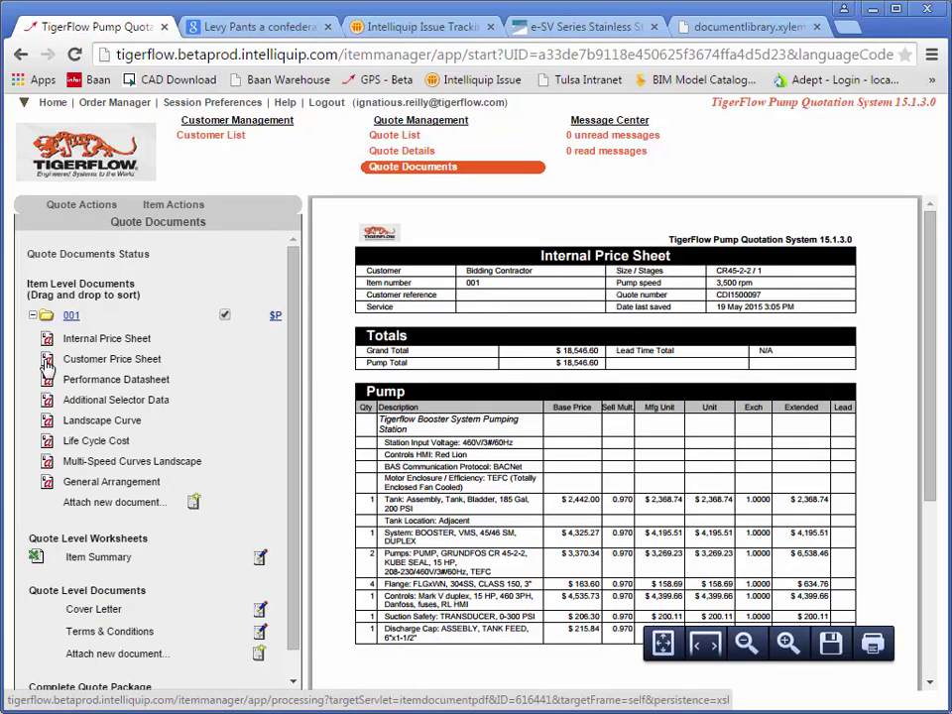
{"action": "left_click", "coordinate": [47, 365]}
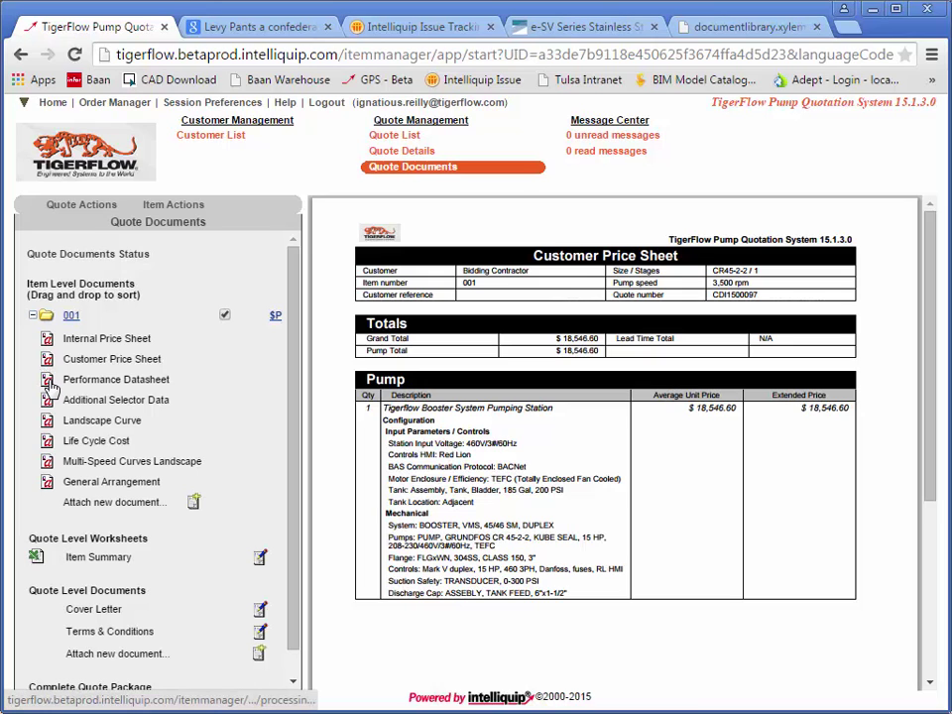
Preview item 001's Performance Datasheet, Life Cycle Cost, Multi-Speed Curves and General Arrangement documents.
{"action": "left_click", "coordinate": [50, 387]}
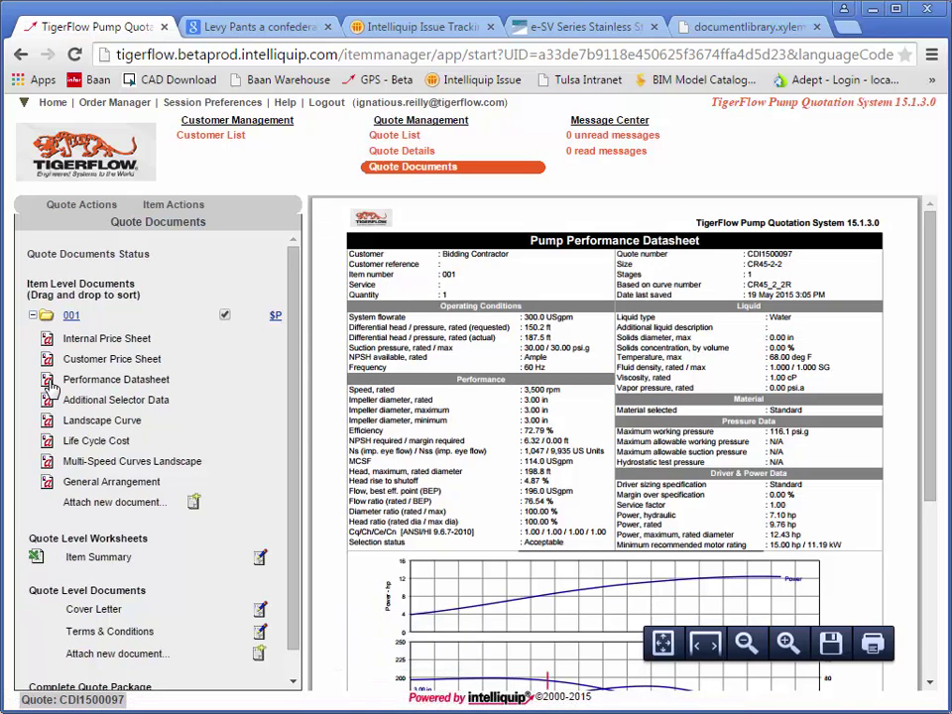
{"action": "left_click", "coordinate": [46, 444]}
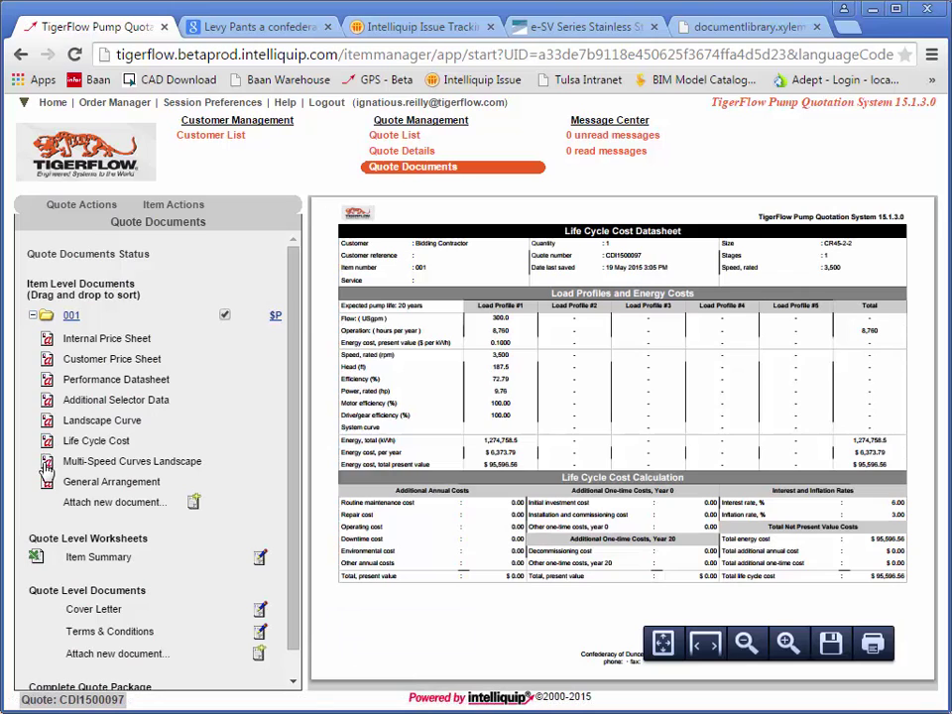
{"action": "left_click", "coordinate": [45, 463]}
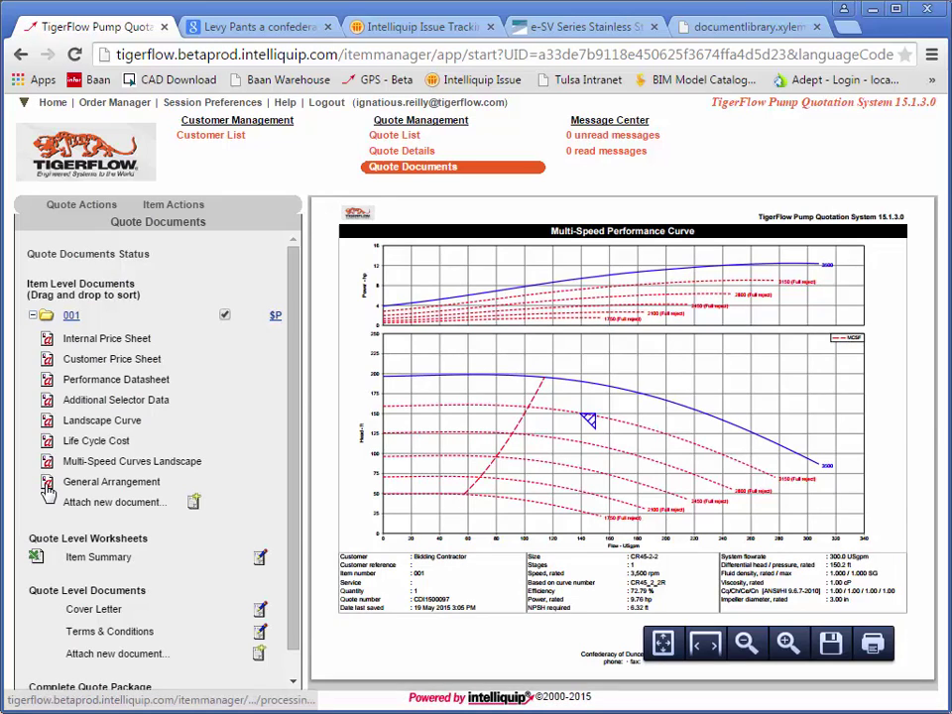
{"action": "left_click", "coordinate": [47, 482]}
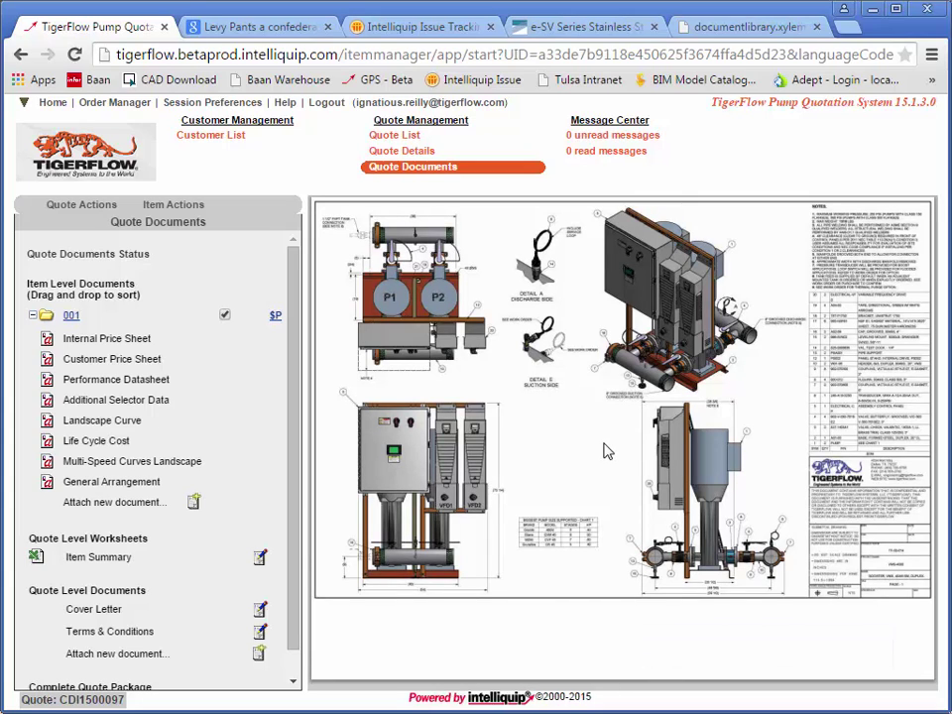
Zoom into the General Arrangement drawing and scroll down to its pump detail and title block.
{"action": "mouse_move", "coordinate": [611, 618]}
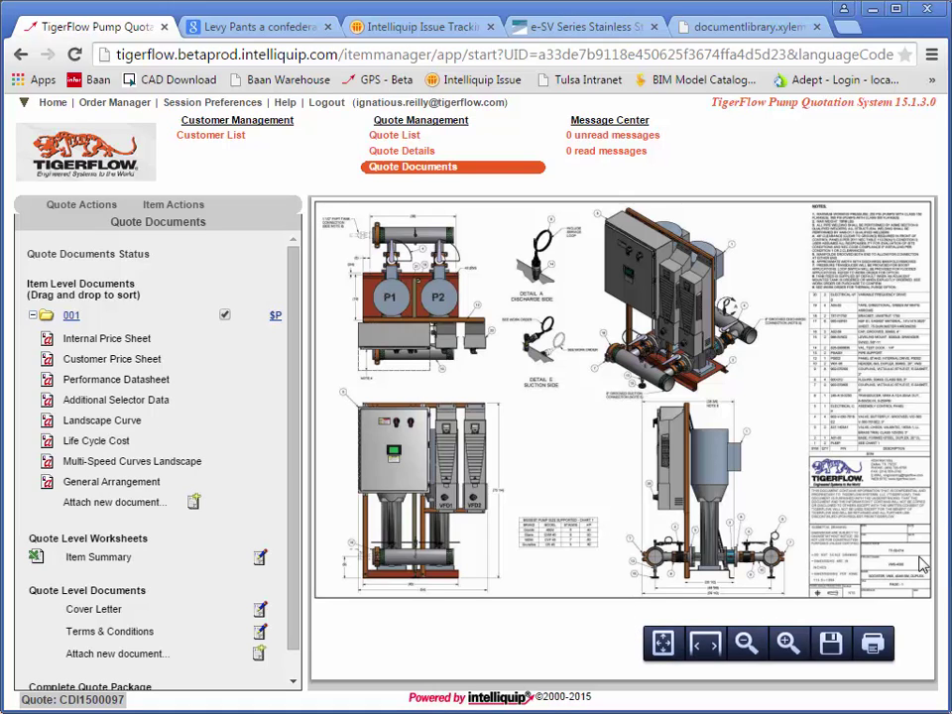
{"action": "key", "text": "ctrl+plus"}
{"action": "key", "text": "ctrl+plus"}
{"action": "key", "text": "ctrl+minus"}
{"action": "key", "text": "ctrl+minus"}
{"action": "key", "text": "ctrl+minus"}
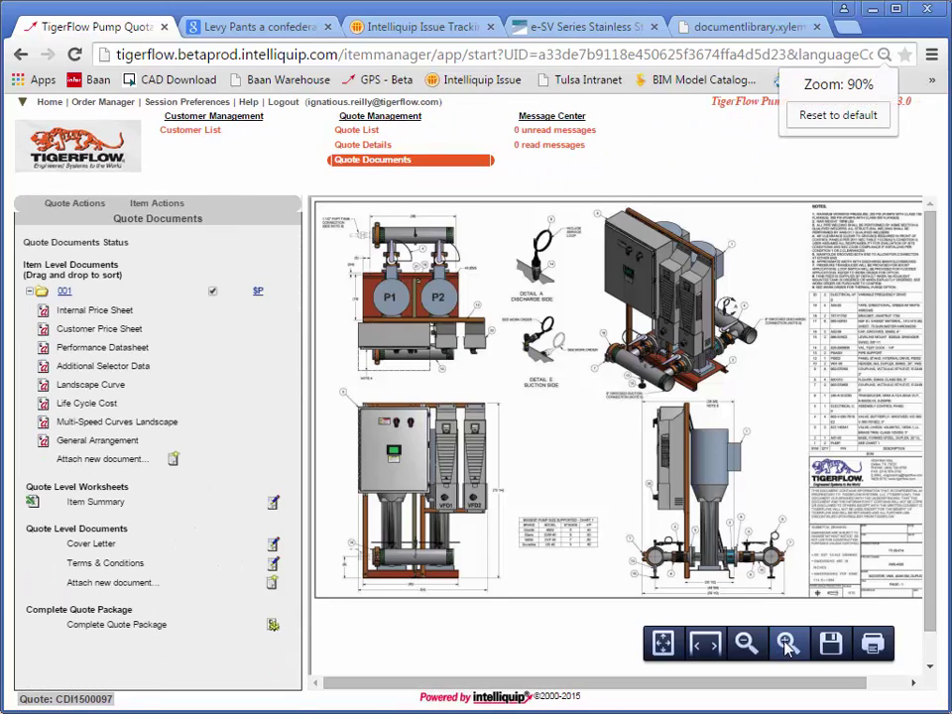
{"action": "left_click", "coordinate": [786, 645]}
{"action": "left_click", "coordinate": [786, 645]}
{"action": "left_click_drag", "start_coordinate": [718, 684], "coordinate": [901, 684]}
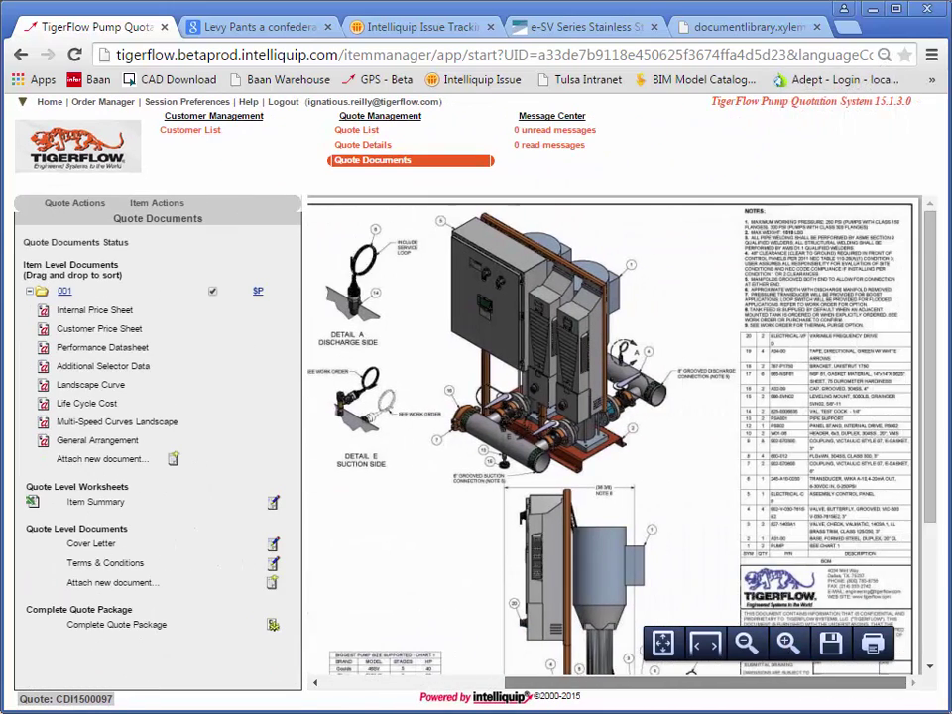
{"action": "left_click", "coordinate": [933, 502]}
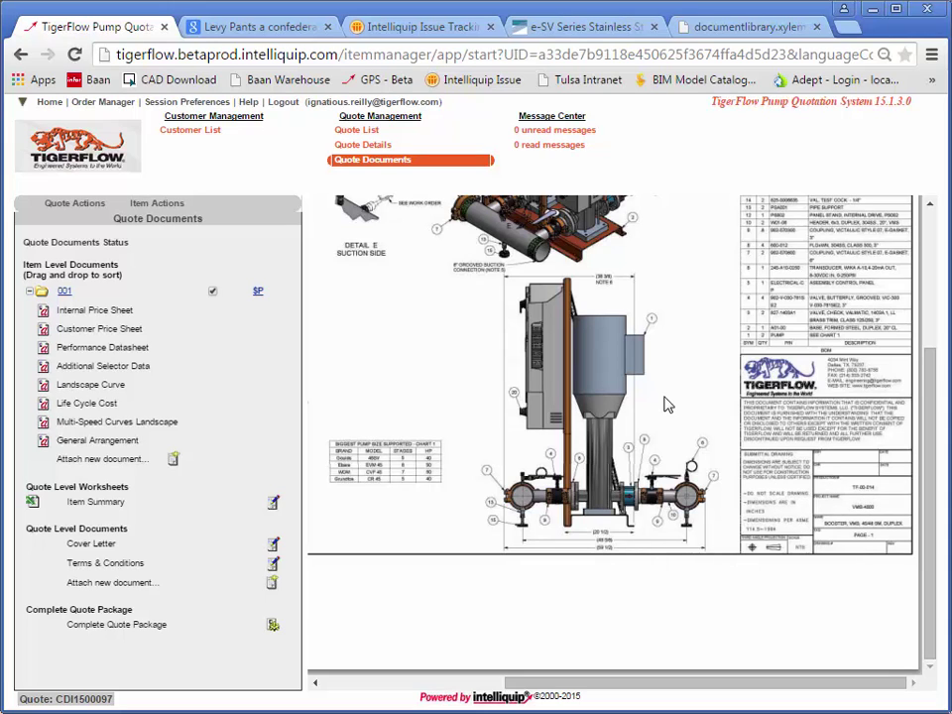
Attach TF-00-014.pdf from the TF-00-014 library folder to item 001.
{"action": "left_click", "coordinate": [174, 460]}
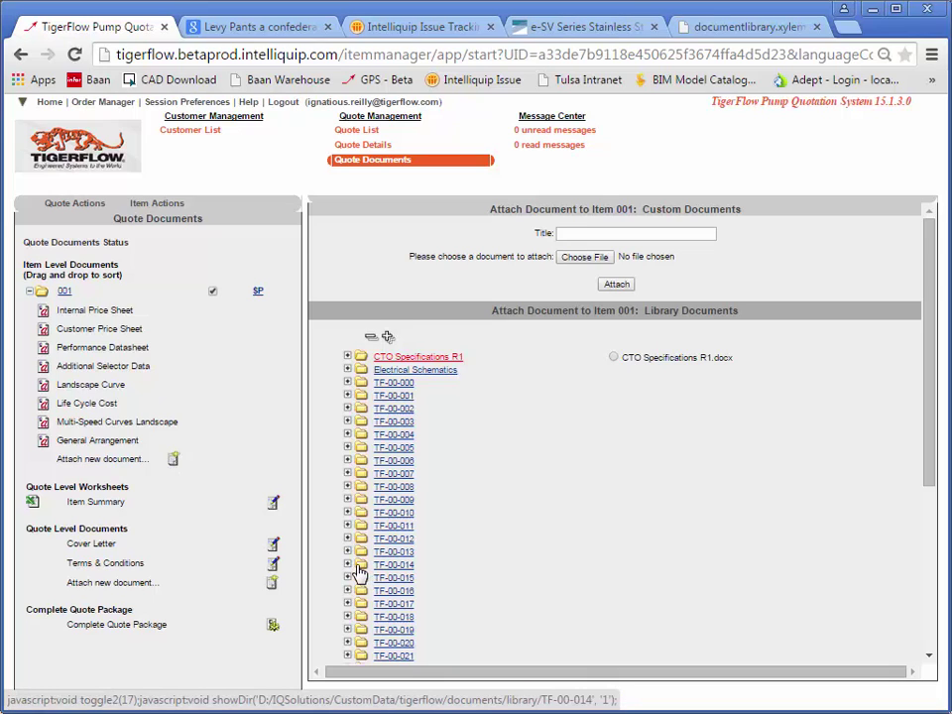
{"action": "left_click", "coordinate": [360, 573]}
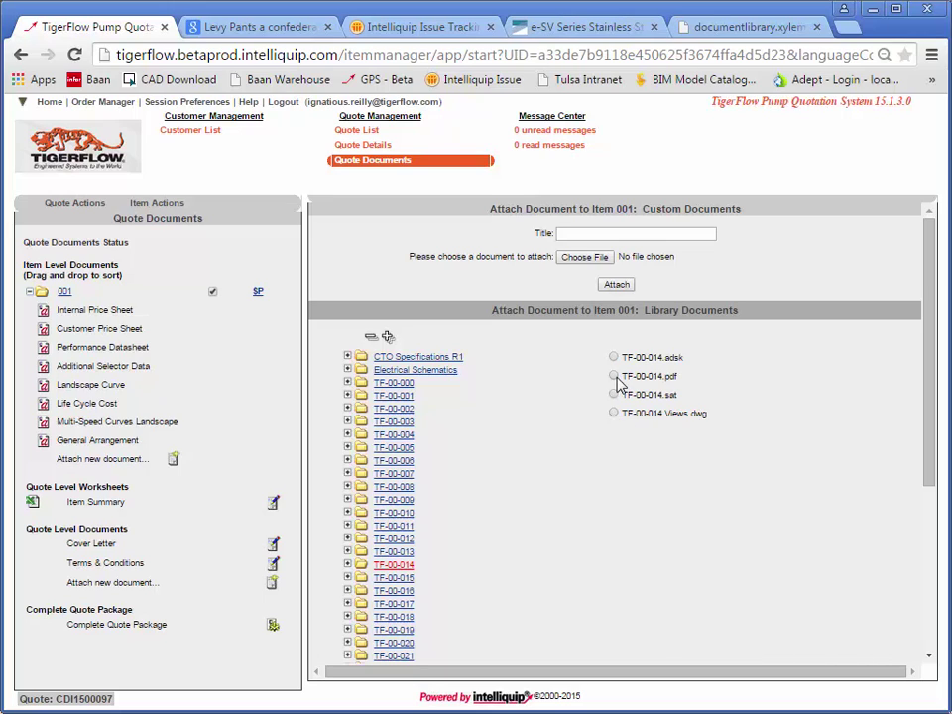
{"action": "left_click", "coordinate": [614, 377]}
{"action": "left_click_drag", "start_coordinate": [927, 368], "coordinate": [922, 594]}
{"action": "left_click", "coordinate": [618, 648]}
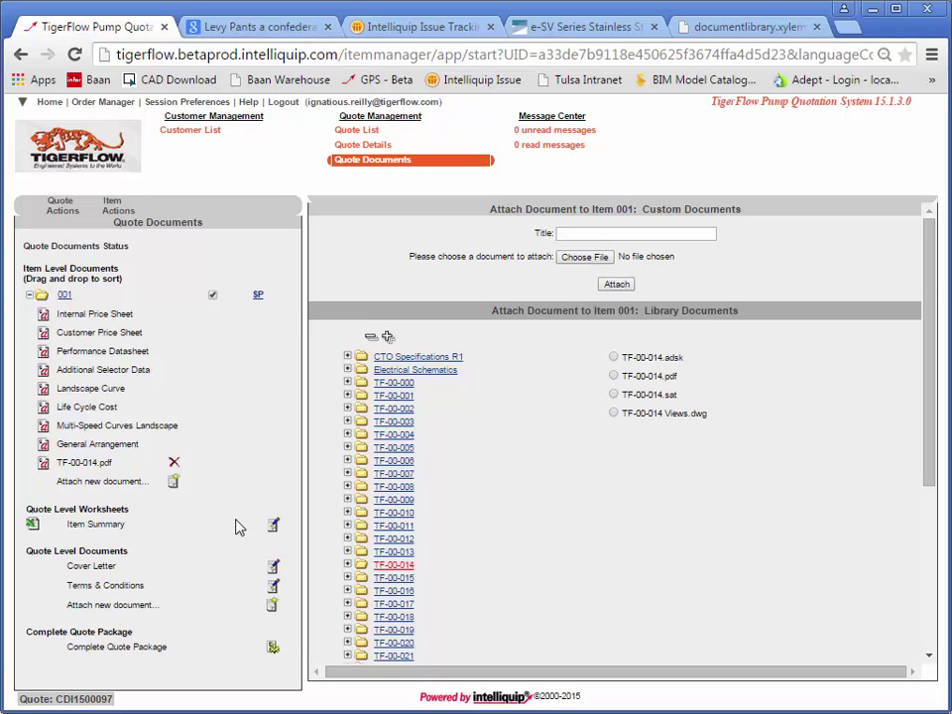
View the attached TF-00-014.pdf drawing, then return to the Quote List.
{"action": "left_click", "coordinate": [44, 463]}
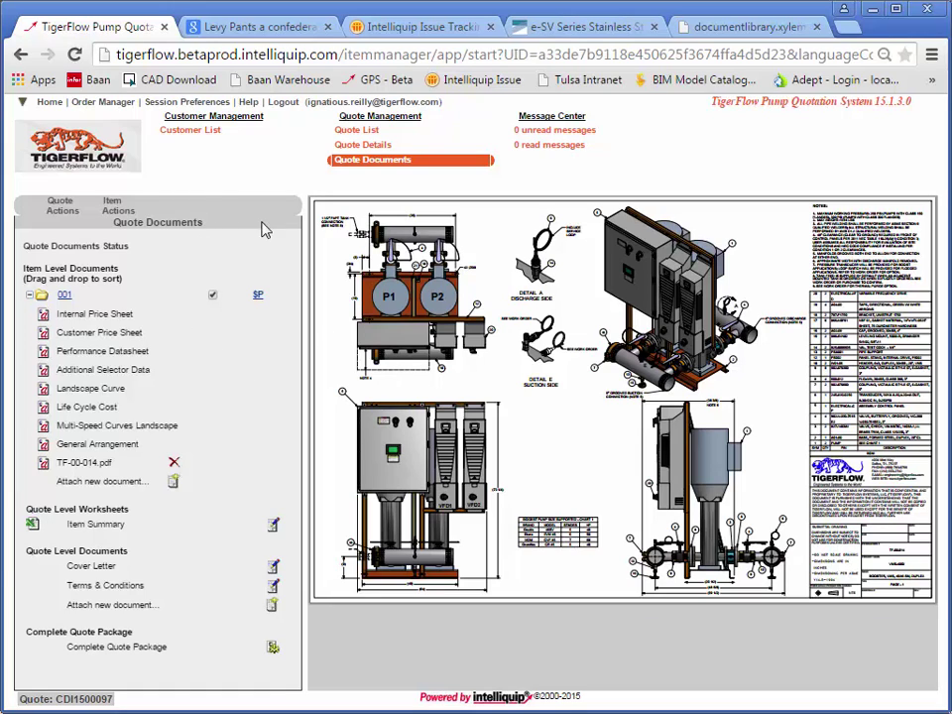
{"action": "left_click", "coordinate": [373, 135]}
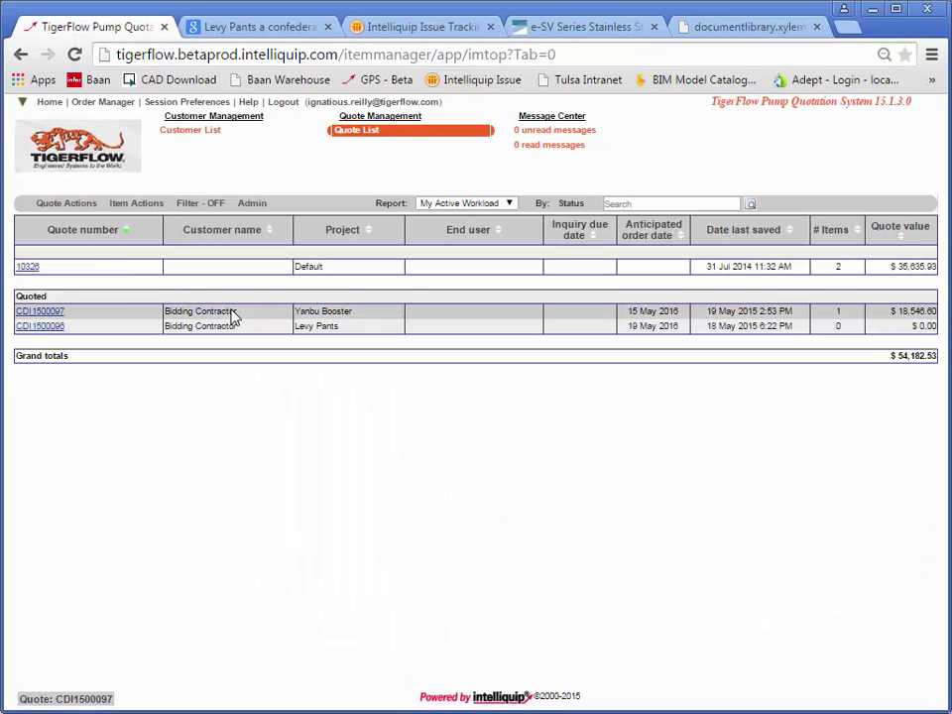
Open quote CDI1500097's Quote Details from the Quote List.
{"action": "left_click", "coordinate": [57, 312]}
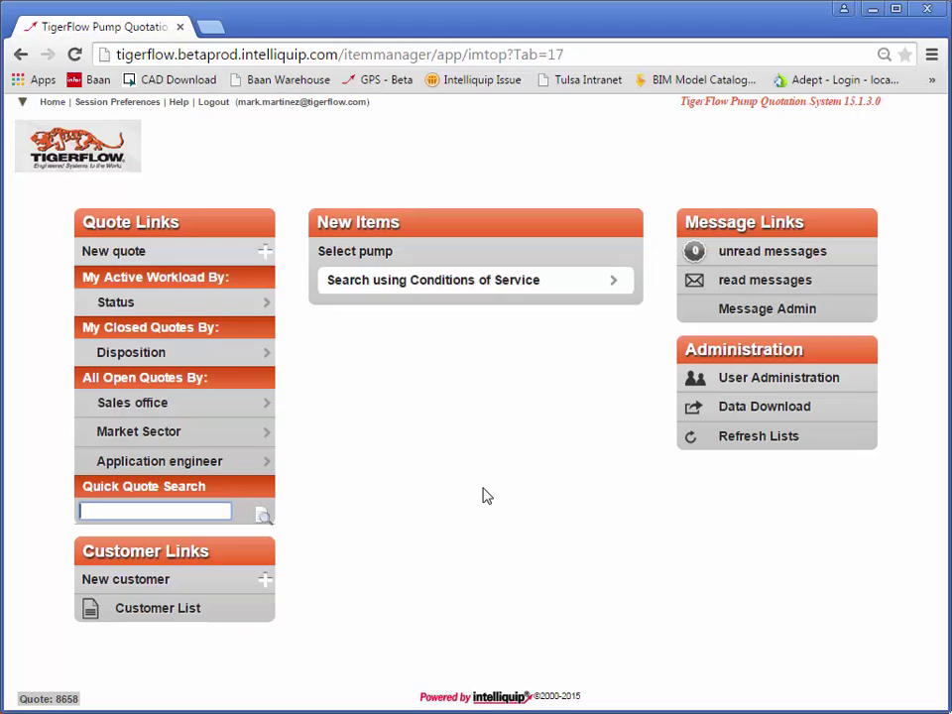
List my active quotes grouped by status, with a grand total of $465,222.31.
{"action": "left_click", "coordinate": [197, 316]}
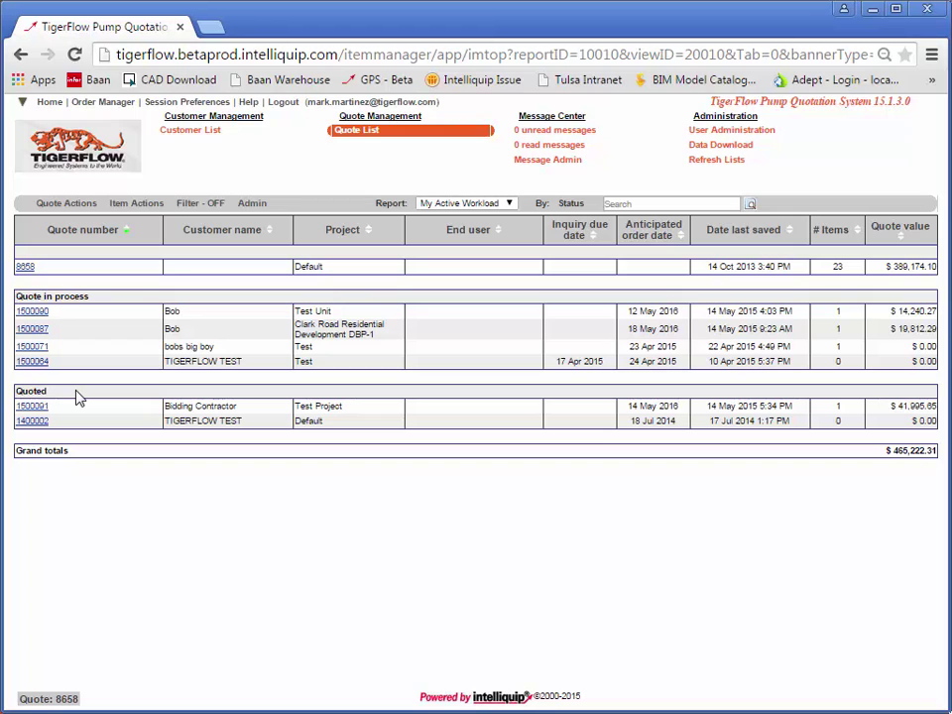
Review all of quote 8658's items, then return home and start a new Conditions of Service search.
{"action": "left_click", "coordinate": [24, 268]}
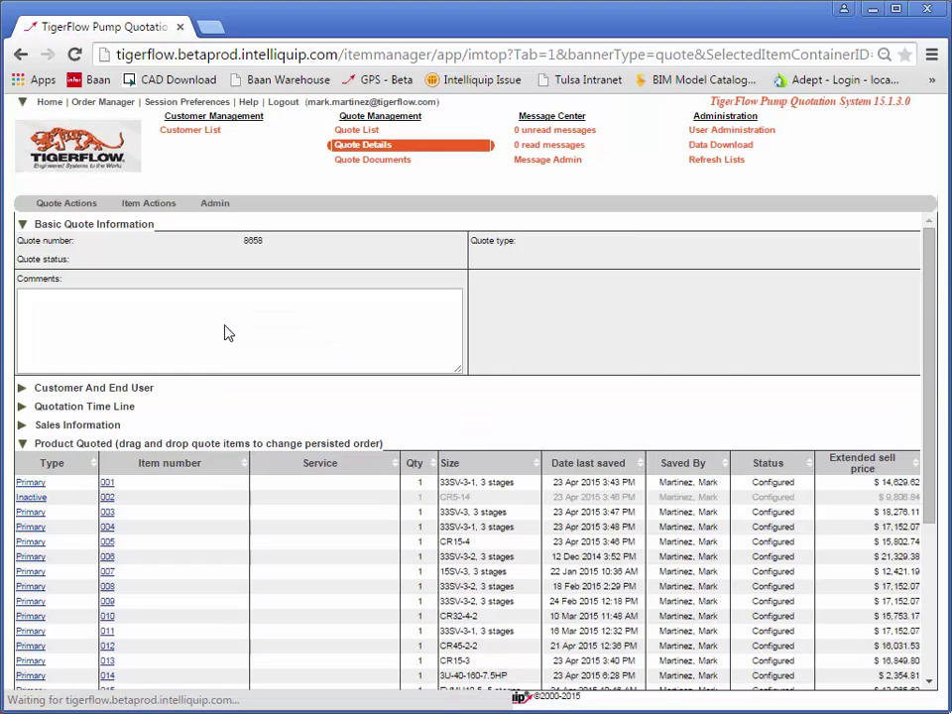
{"action": "scroll", "coordinate": [295, 421], "scroll_direction": "down", "scroll_amount": 5}
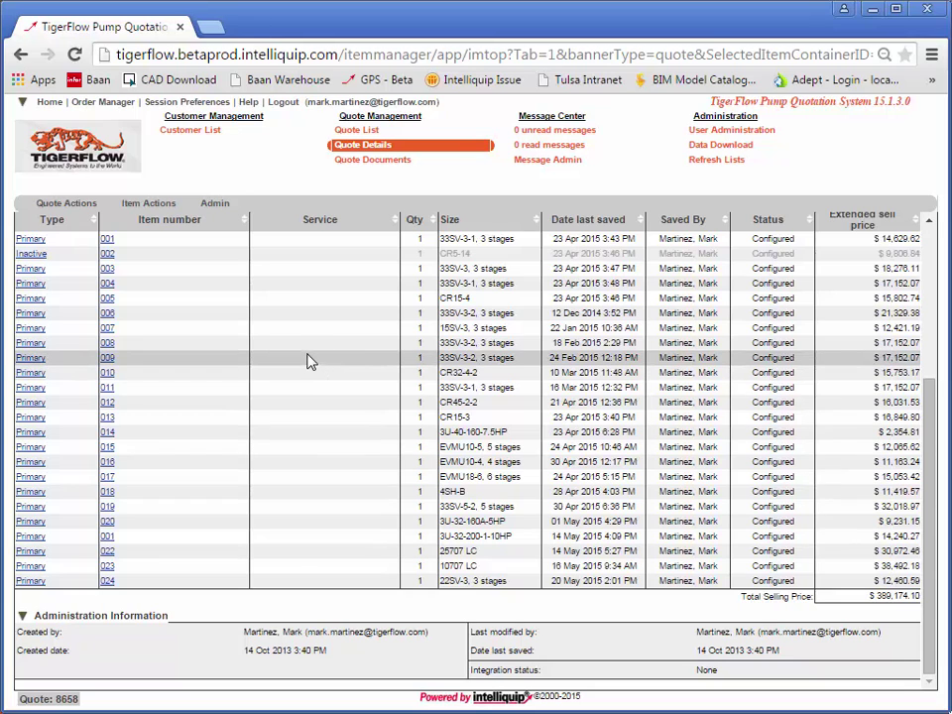
{"action": "left_click", "coordinate": [55, 104]}
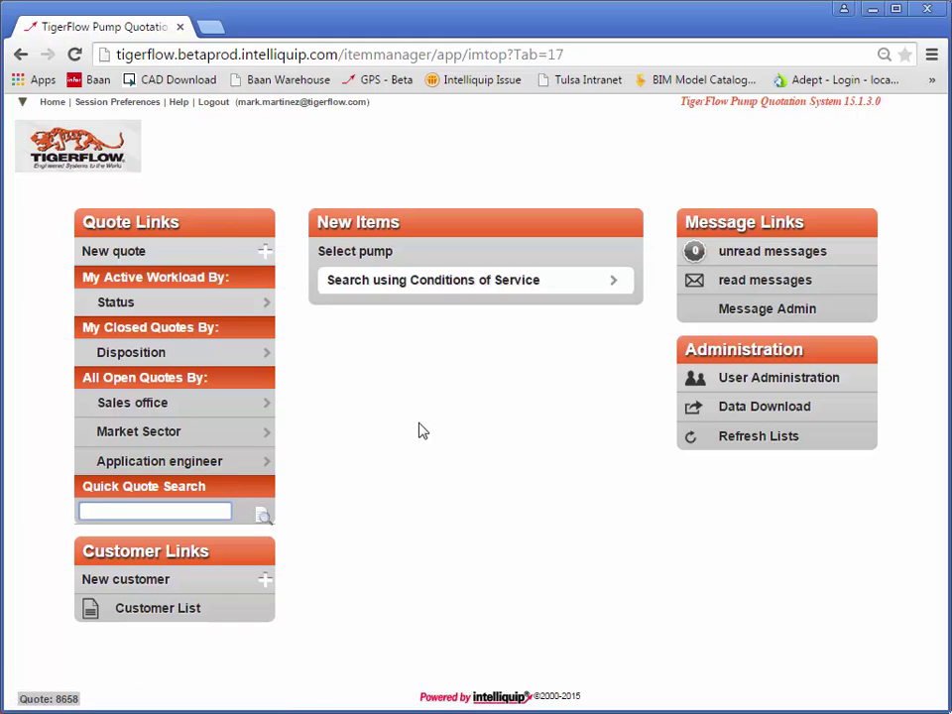
{"action": "left_click", "coordinate": [459, 289]}
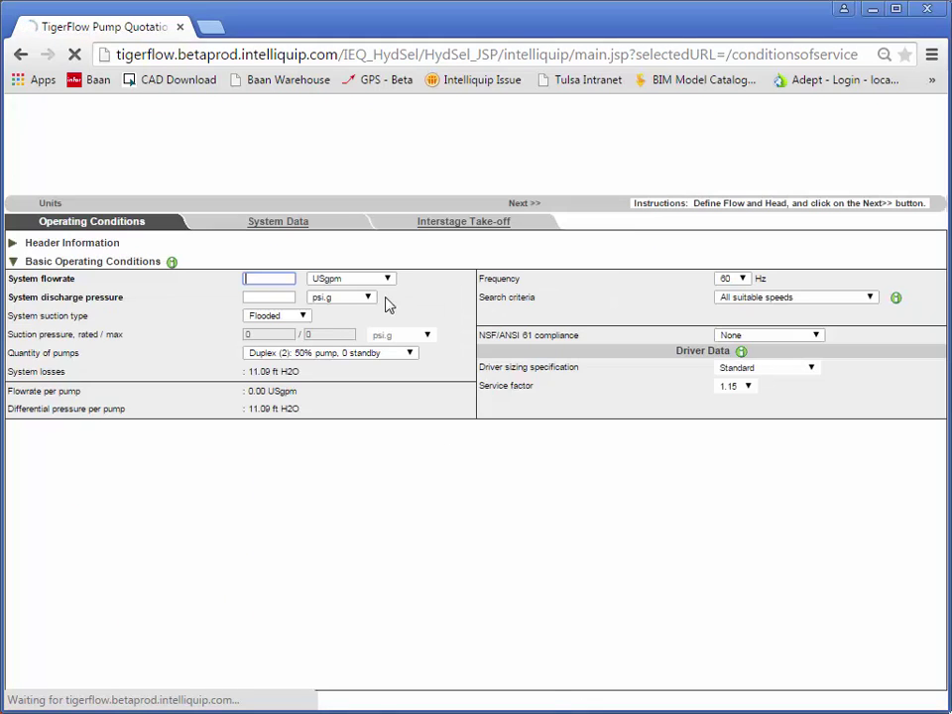
Enter 200 USgpm flowrate, 80 psi.g discharge, and Boost suction with 20 psi.g rated suction pressure.
{"action": "type", "text": "22"}
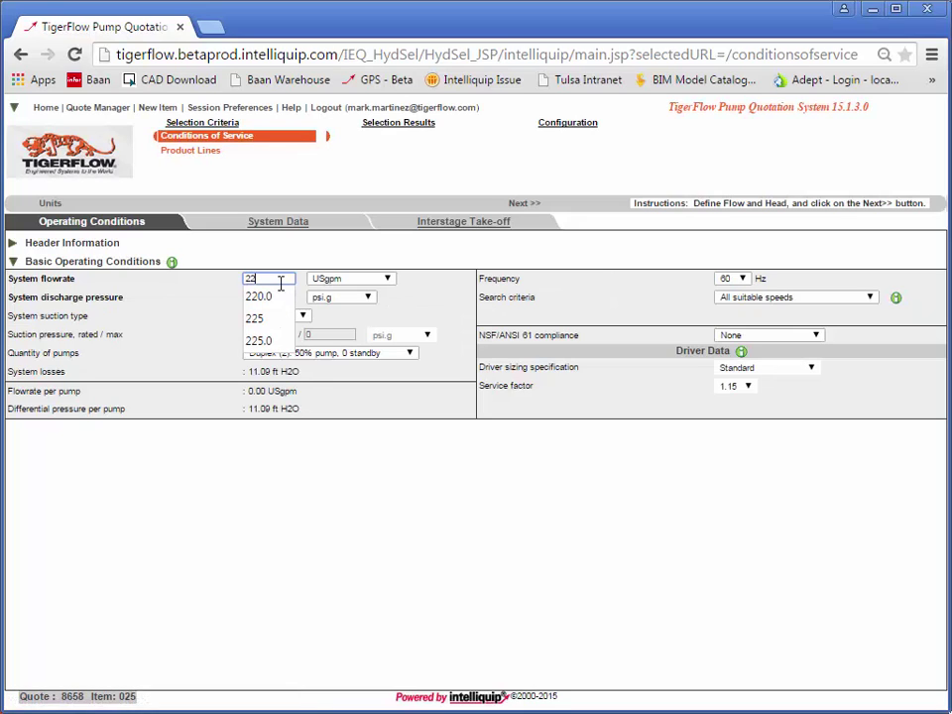
{"action": "key", "text": "BackSpace"}
{"action": "type", "text": "00"}
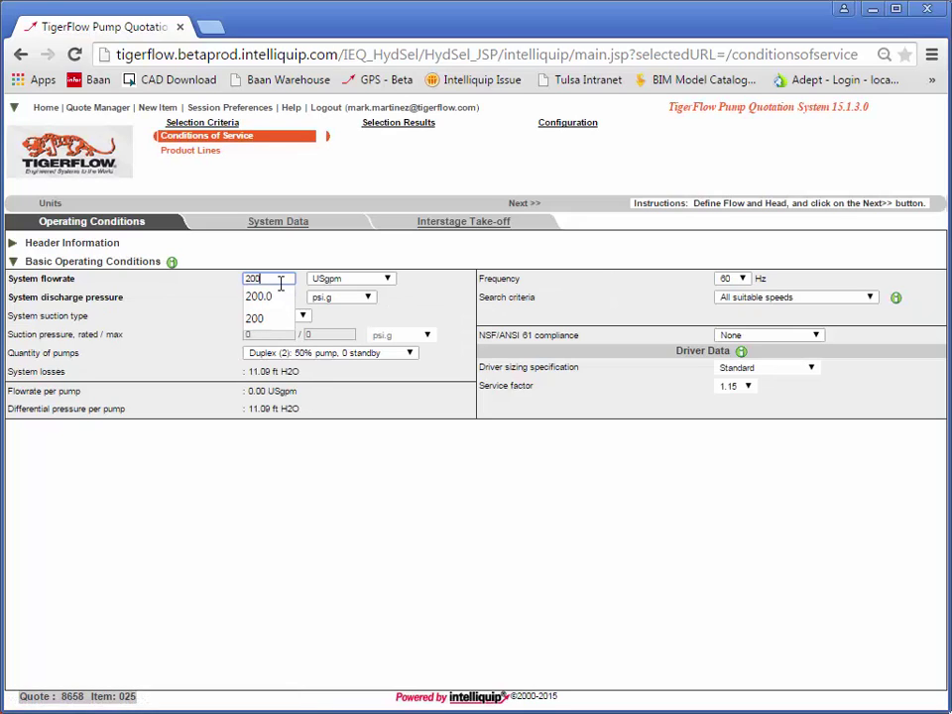
{"action": "left_click", "coordinate": [208, 305]}
{"action": "left_click", "coordinate": [270, 297]}
{"action": "type", "text": "80"}
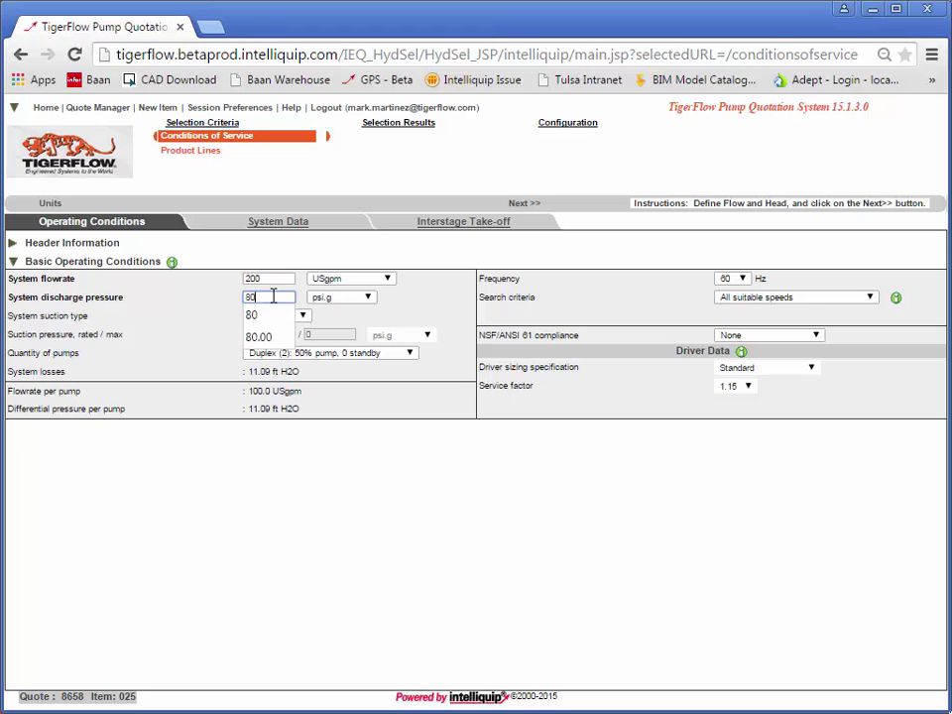
{"action": "left_click", "coordinate": [305, 317]}
{"action": "left_click", "coordinate": [305, 317]}
{"action": "left_click", "coordinate": [274, 340]}
{"action": "double_click", "coordinate": [247, 336]}
{"action": "type", "text": "20"}
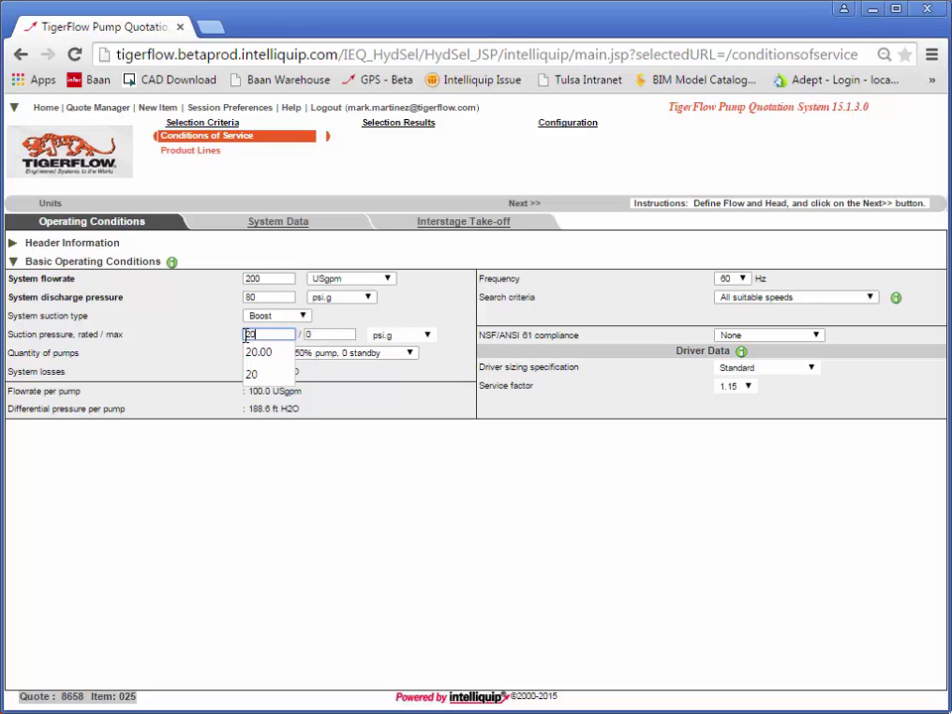
{"action": "key", "text": "Tab"}
Set the maximum suction pressure to 20 psi.g and continue to product line selection.
{"action": "type", "text": "20"}
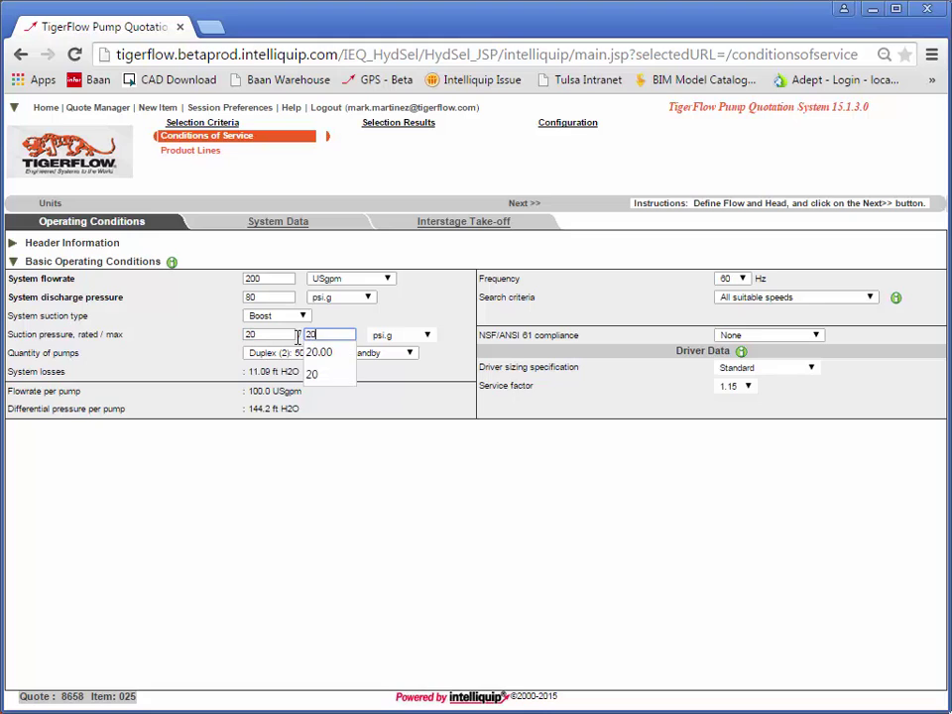
{"action": "key", "text": "Tab"}
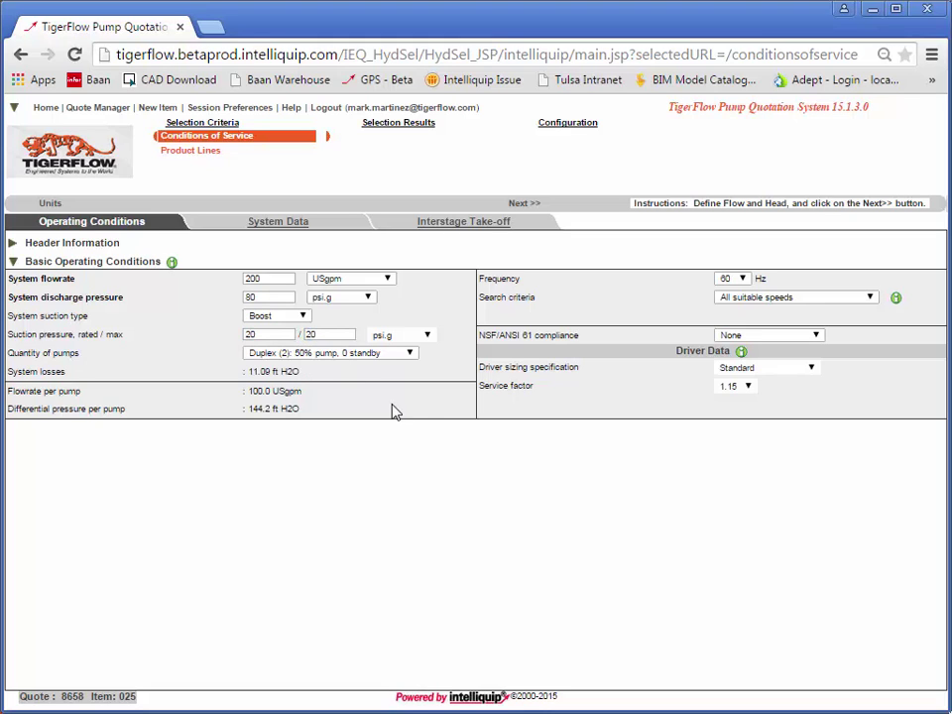
{"action": "left_click", "coordinate": [529, 205]}
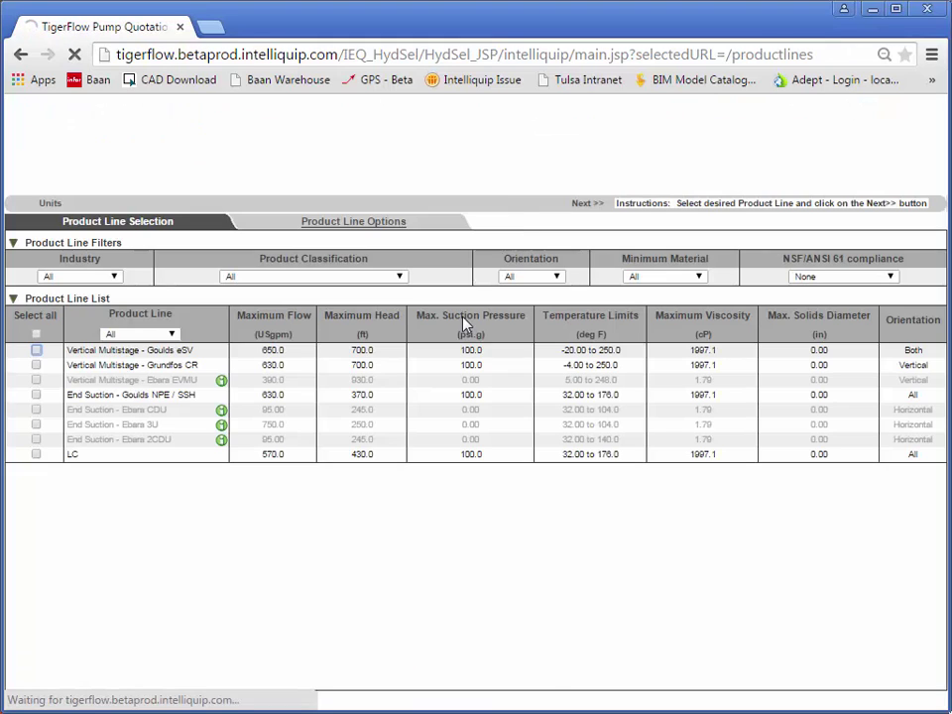
Select the Goulds eSV, Grundfos CR and Ebara EVMU vertical multistage product lines.
{"action": "left_click", "coordinate": [37, 352]}
{"action": "left_click", "coordinate": [36, 364]}
{"action": "left_click", "coordinate": [36, 380]}
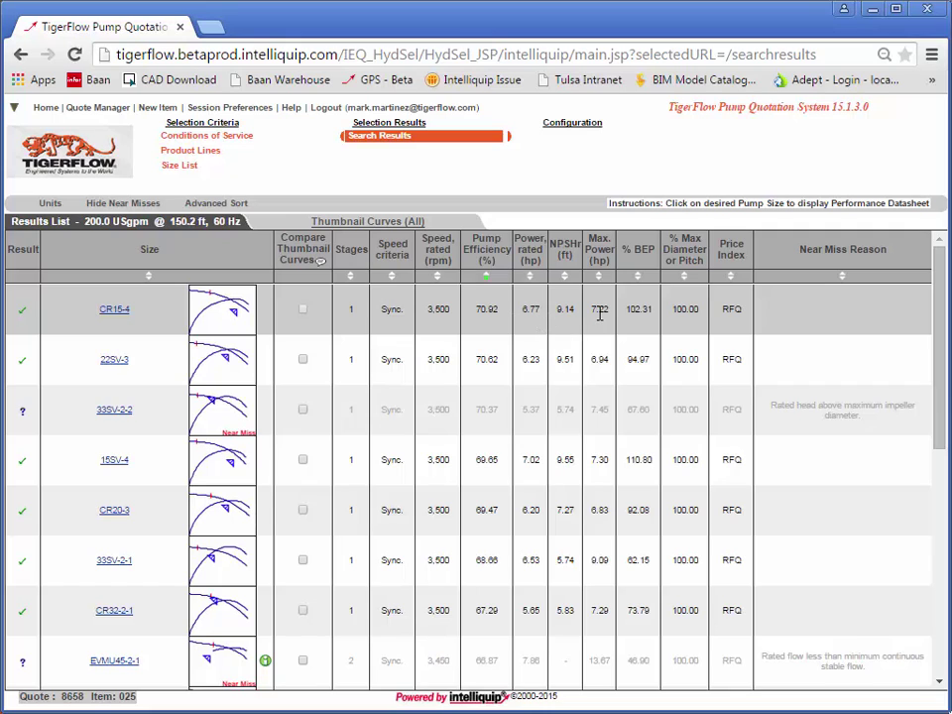
Pick the CR15-4 pump and open its duplex booster Option Selection page, priced at $13,014.63.
{"action": "left_click", "coordinate": [238, 315]}
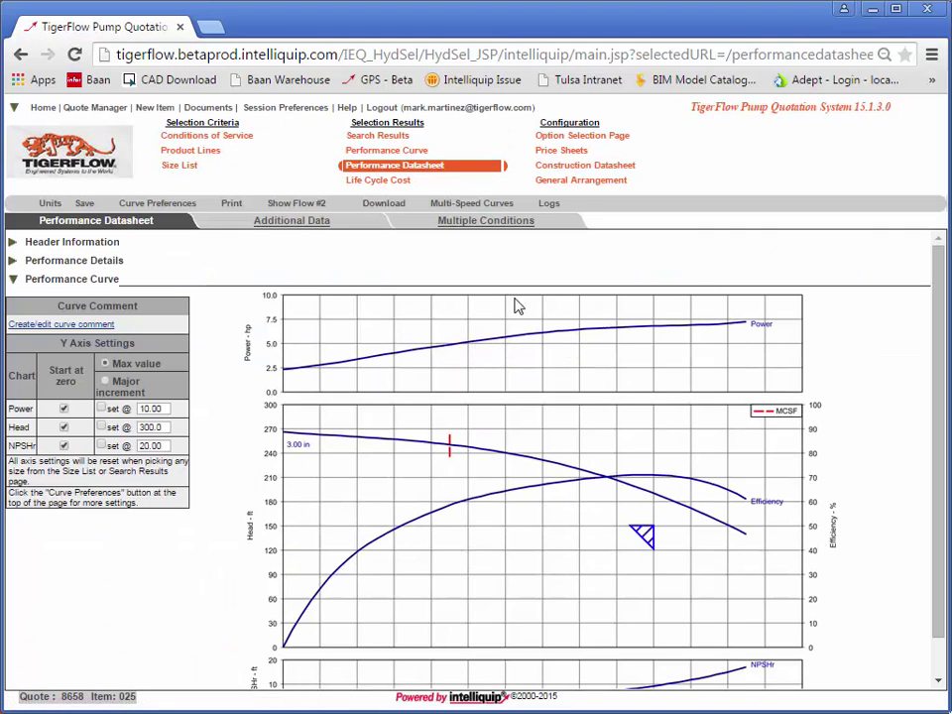
{"action": "left_click", "coordinate": [583, 139]}
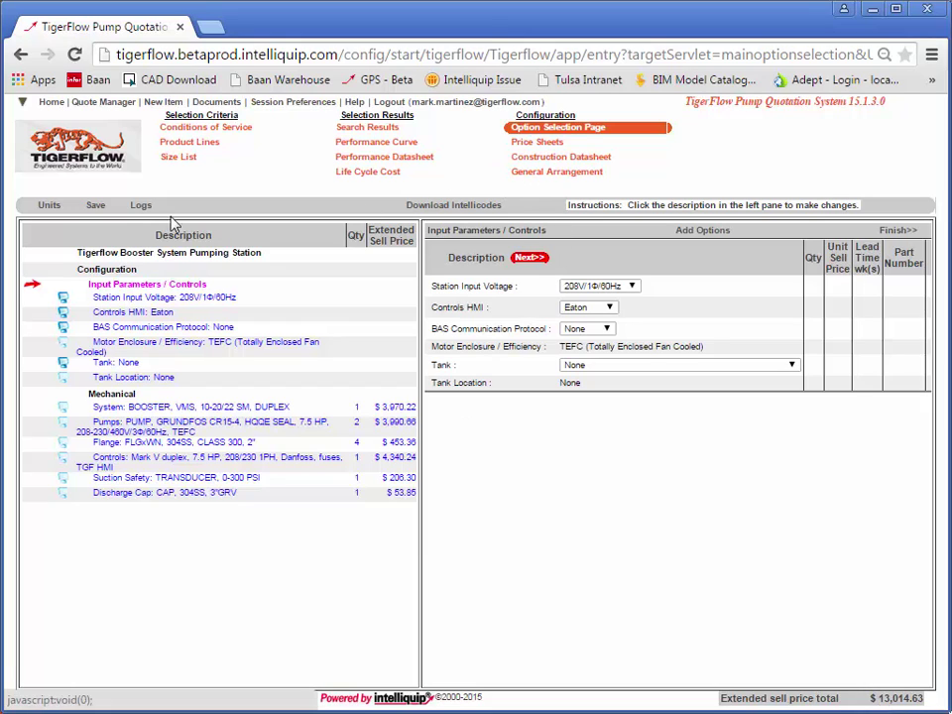
Quick-save the CR15-4 booster item, then go Home and confirm saving with Yes.
{"action": "left_click", "coordinate": [95, 205]}
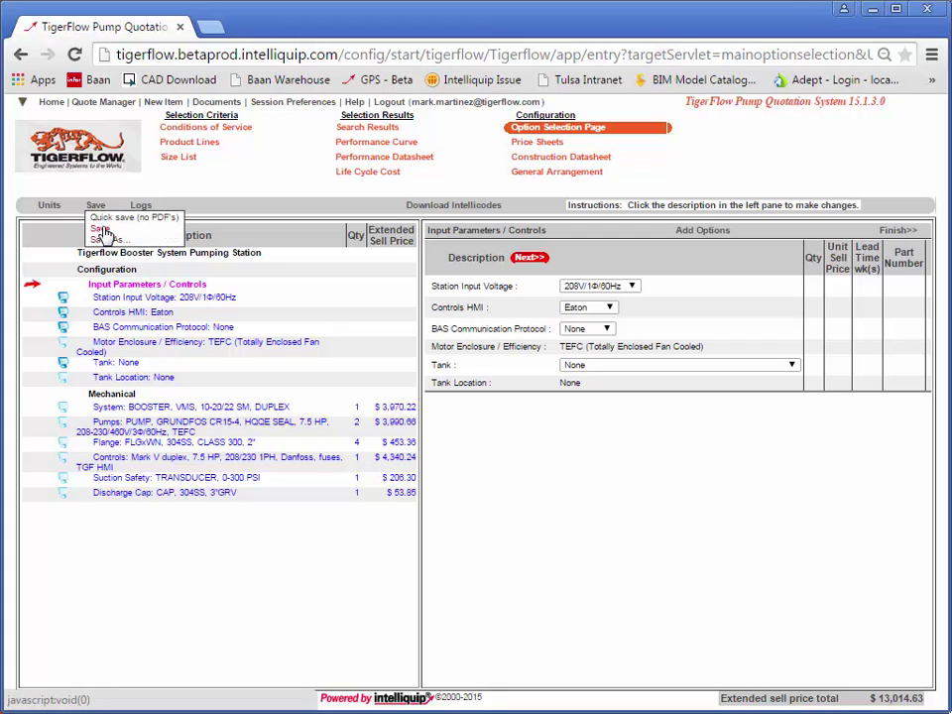
{"action": "left_click", "coordinate": [109, 217]}
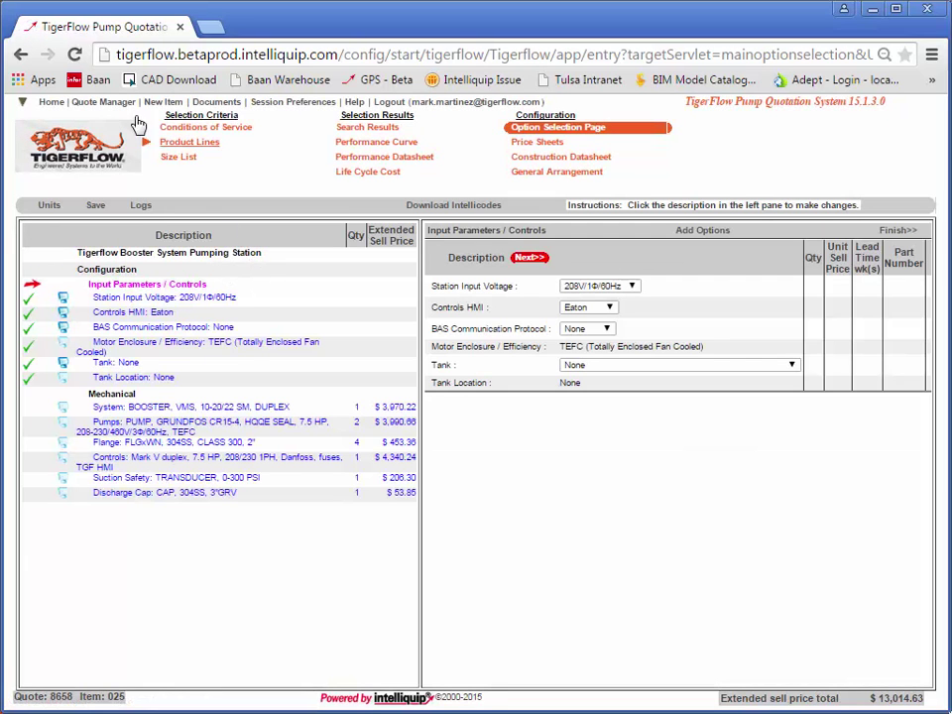
{"action": "left_click", "coordinate": [51, 103]}
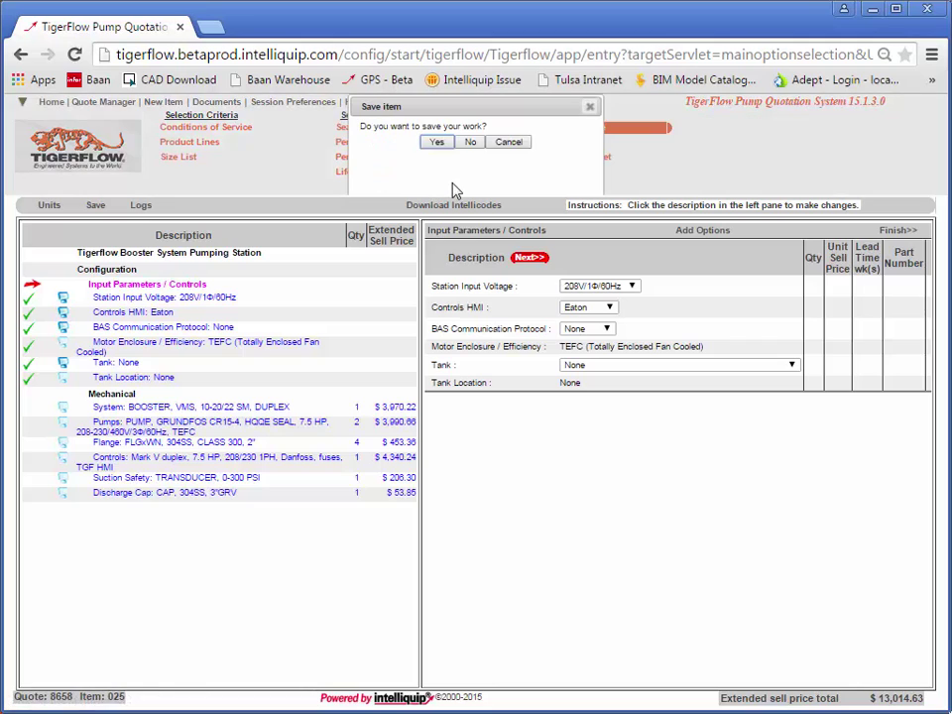
{"action": "left_click", "coordinate": [437, 143]}
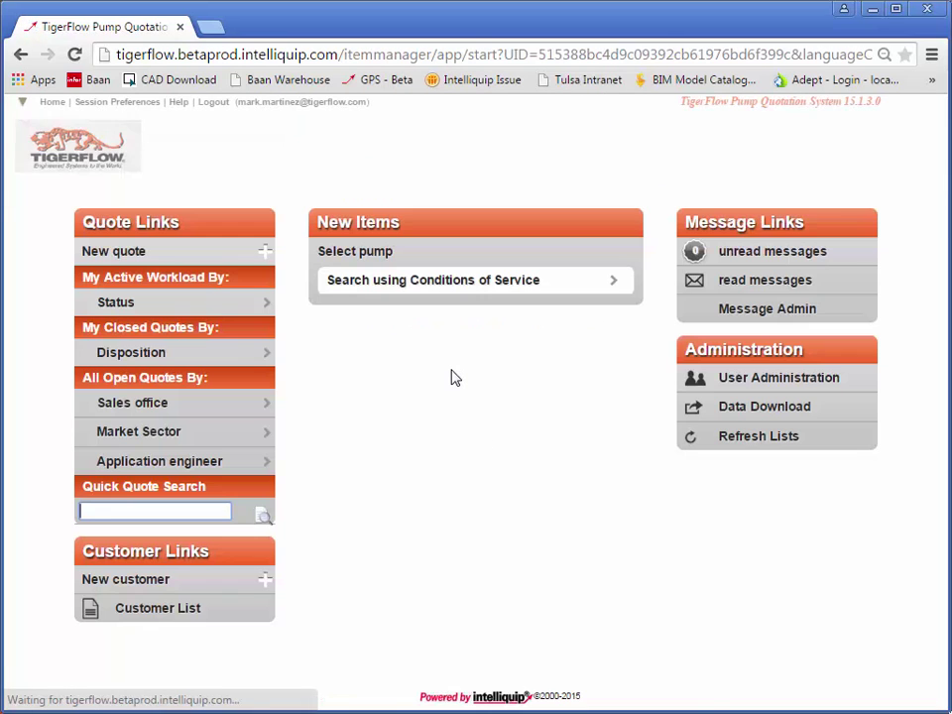
Start a new Conditions of Service search with 200 USgpm flowrate and 80 psi discharge pressure.
{"action": "left_click", "coordinate": [499, 287]}
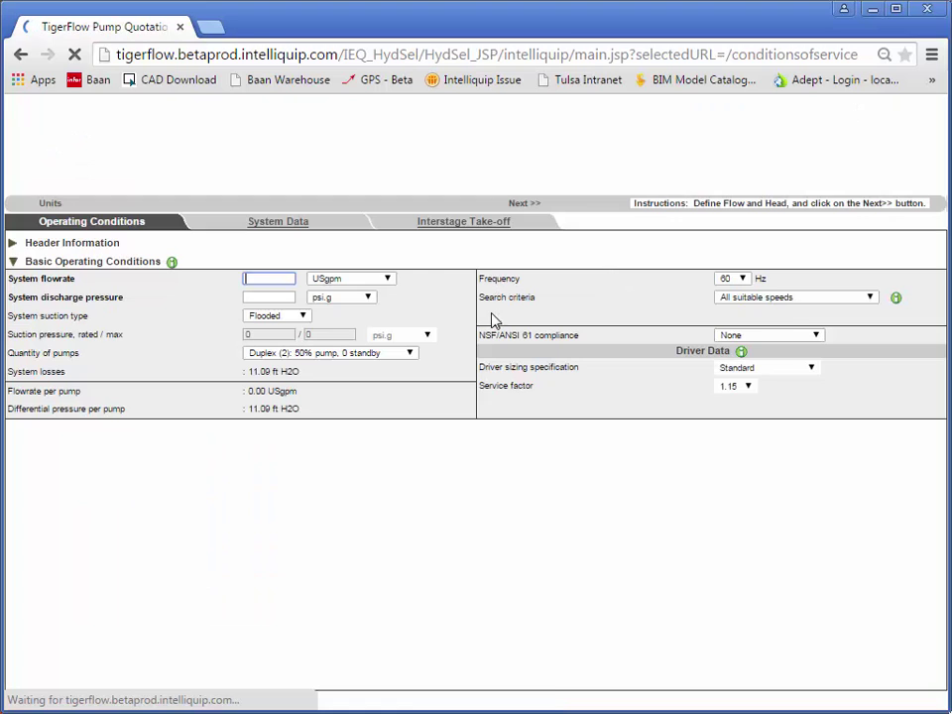
{"action": "type", "text": "200"}
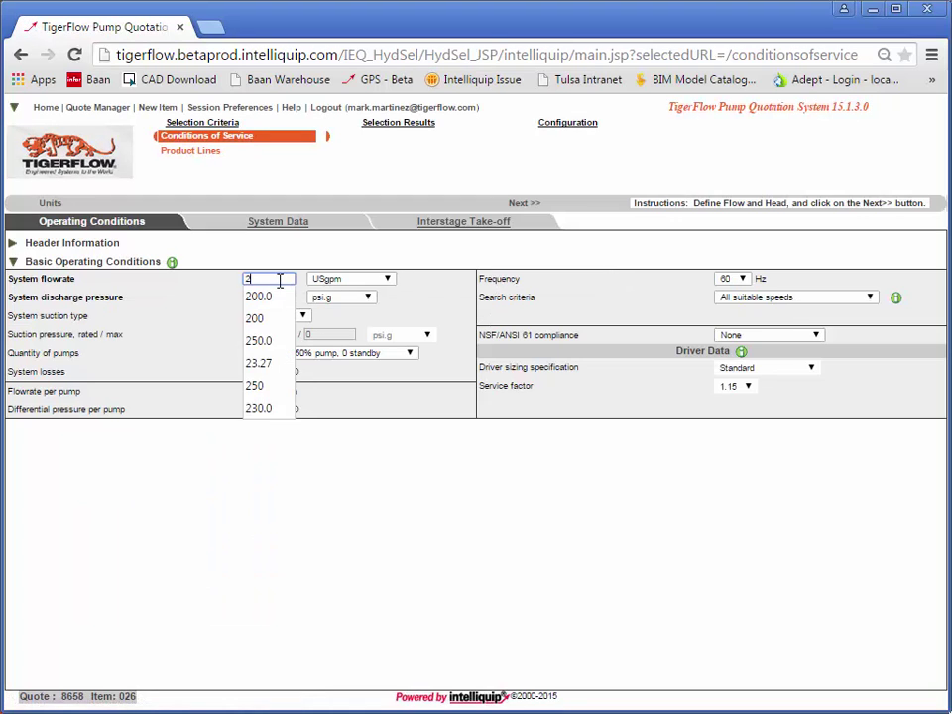
{"action": "left_click", "coordinate": [276, 296]}
{"action": "left_click", "coordinate": [274, 298]}
{"action": "type", "text": "80"}
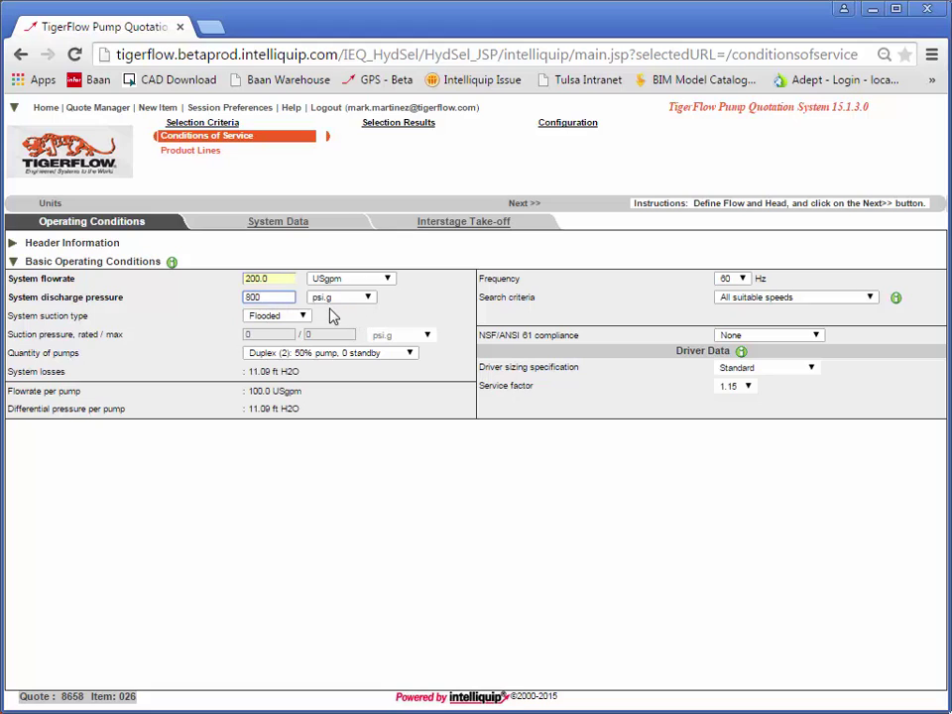
{"action": "left_click", "coordinate": [314, 333]}
Set Boost suction with 20 psi rated and 20 psi maximum pressure, then continue to product lines.
{"action": "left_click", "coordinate": [283, 317]}
{"action": "left_click", "coordinate": [260, 339]}
{"action": "left_click", "coordinate": [248, 334]}
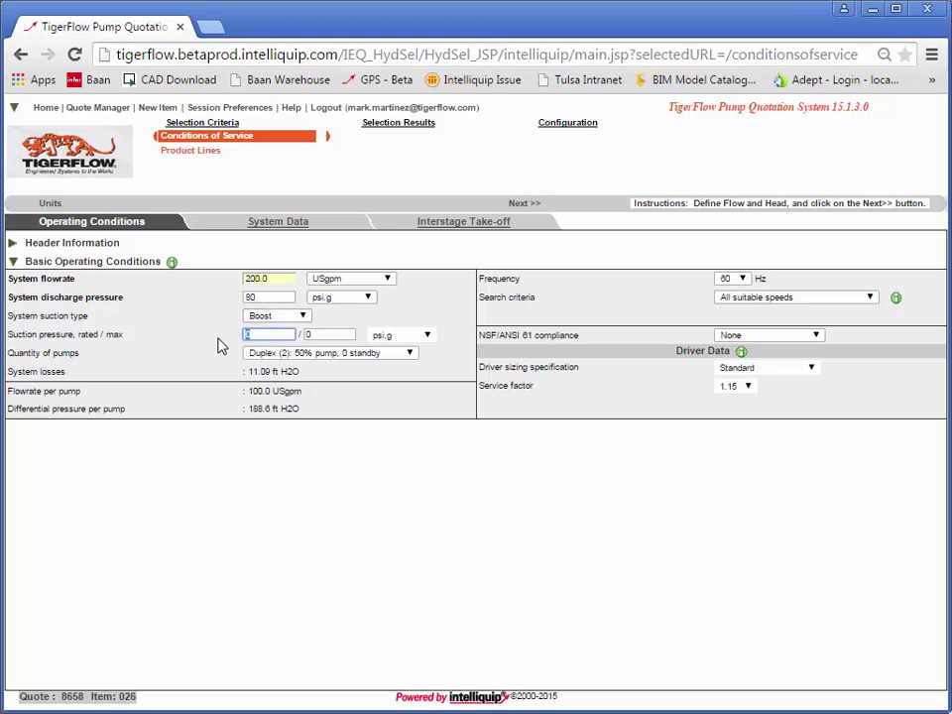
{"action": "type", "text": "20"}
{"action": "left_click", "coordinate": [307, 335]}
{"action": "type", "text": "20"}
{"action": "left_click", "coordinate": [411, 411]}
{"action": "left_click", "coordinate": [532, 206]}
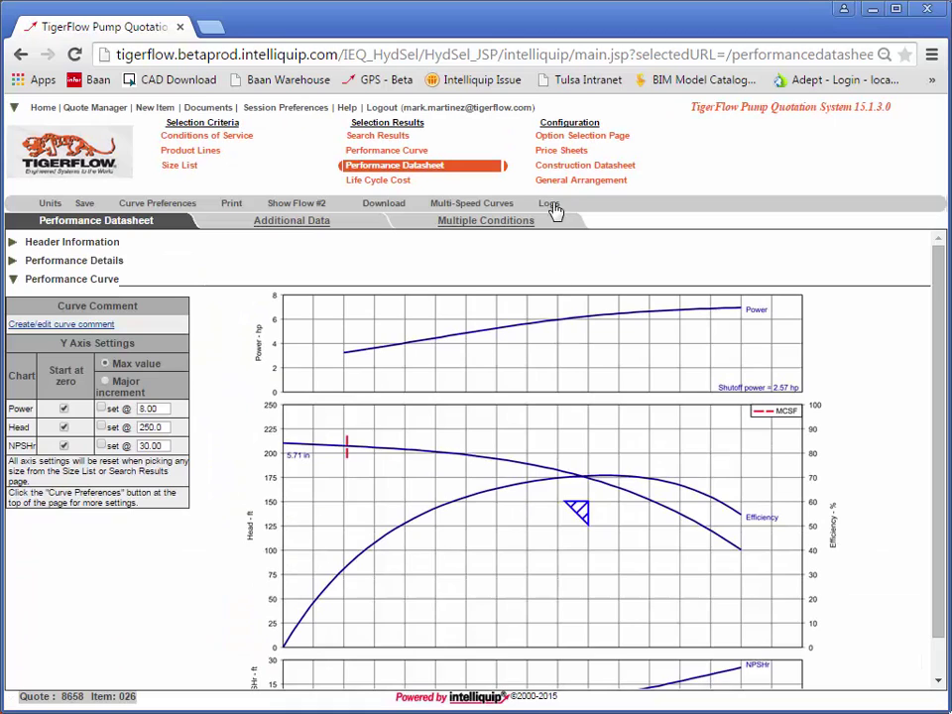
Open item 026's booster Option Selection page, save it at $12,460.59, and return Home confirming the save.
{"action": "left_click", "coordinate": [573, 145]}
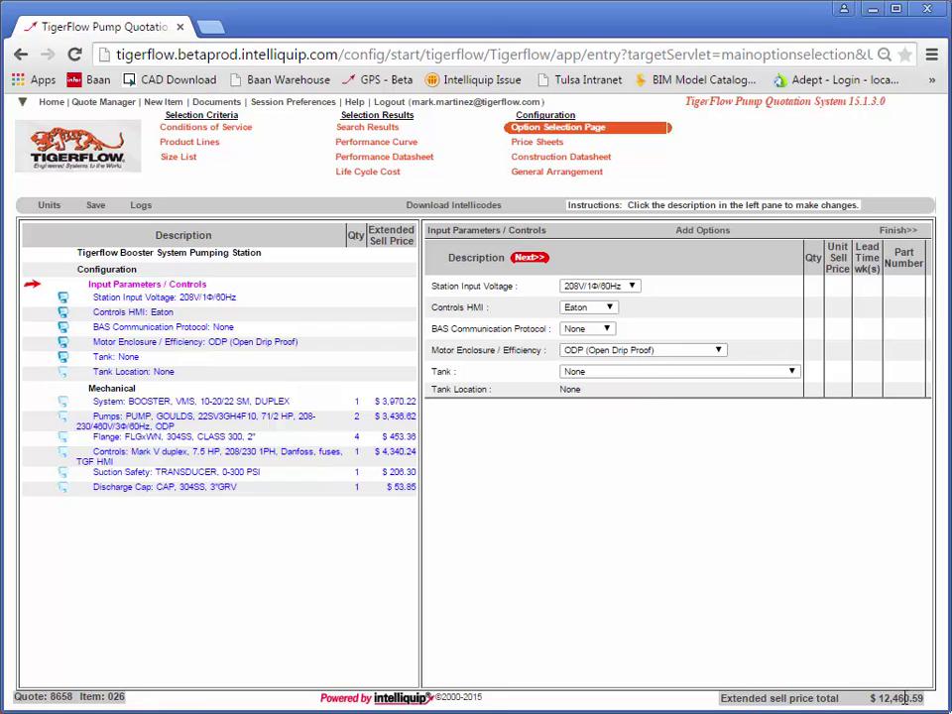
{"action": "left_click", "coordinate": [95, 205]}
{"action": "left_click", "coordinate": [100, 230]}
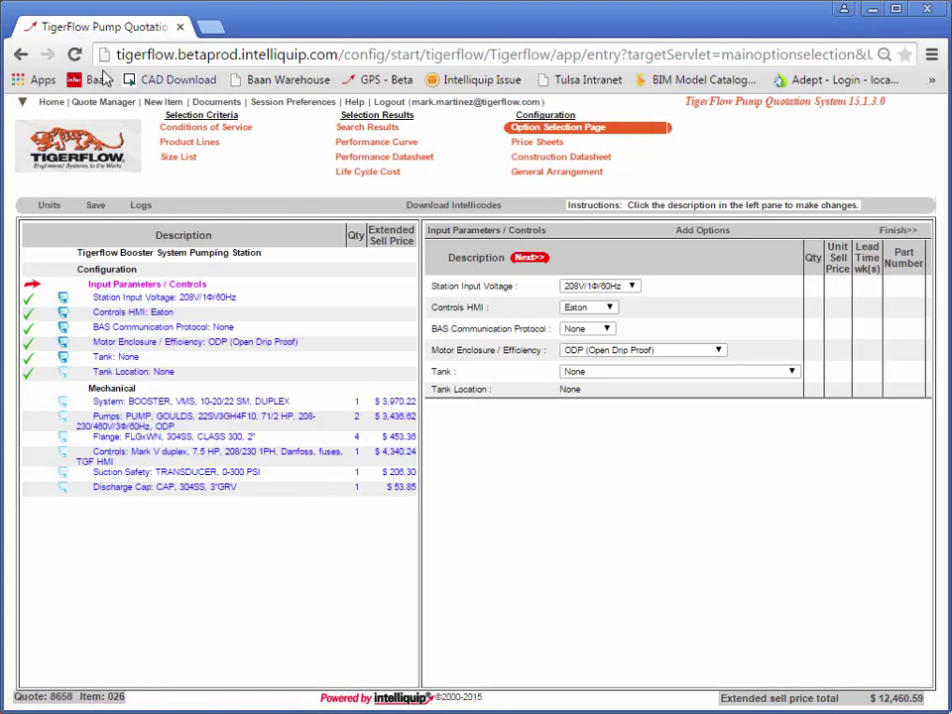
{"action": "left_click", "coordinate": [45, 101]}
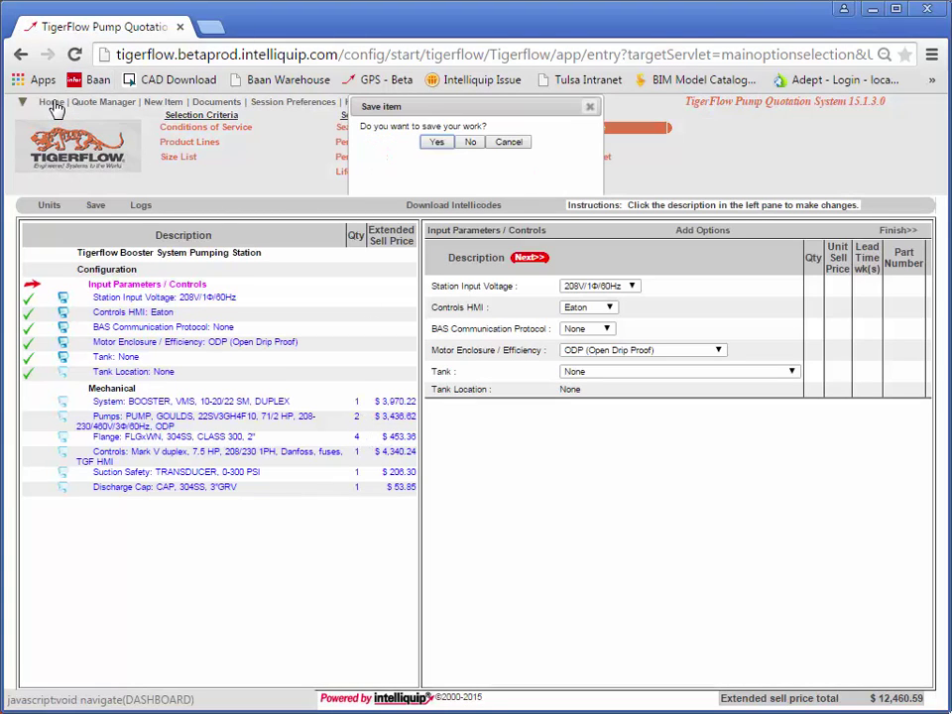
{"action": "left_click", "coordinate": [437, 142]}
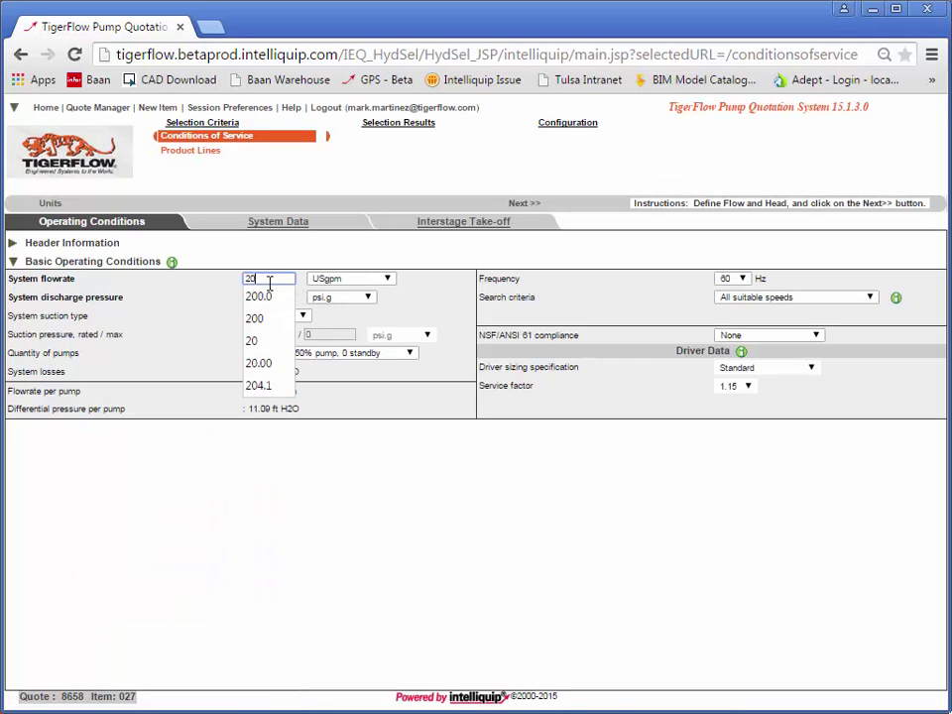
Enter 80 psi discharge and Boost suction at 20/20 psi for item 027.
{"action": "left_click", "coordinate": [268, 297]}
{"action": "type", "text": "80"}
{"action": "left_click", "coordinate": [264, 316]}
{"action": "left_click", "coordinate": [269, 315]}
{"action": "left_click", "coordinate": [268, 337]}
{"action": "left_click", "coordinate": [244, 334]}
{"action": "type", "text": "20"}
{"action": "key", "text": "Tab"}
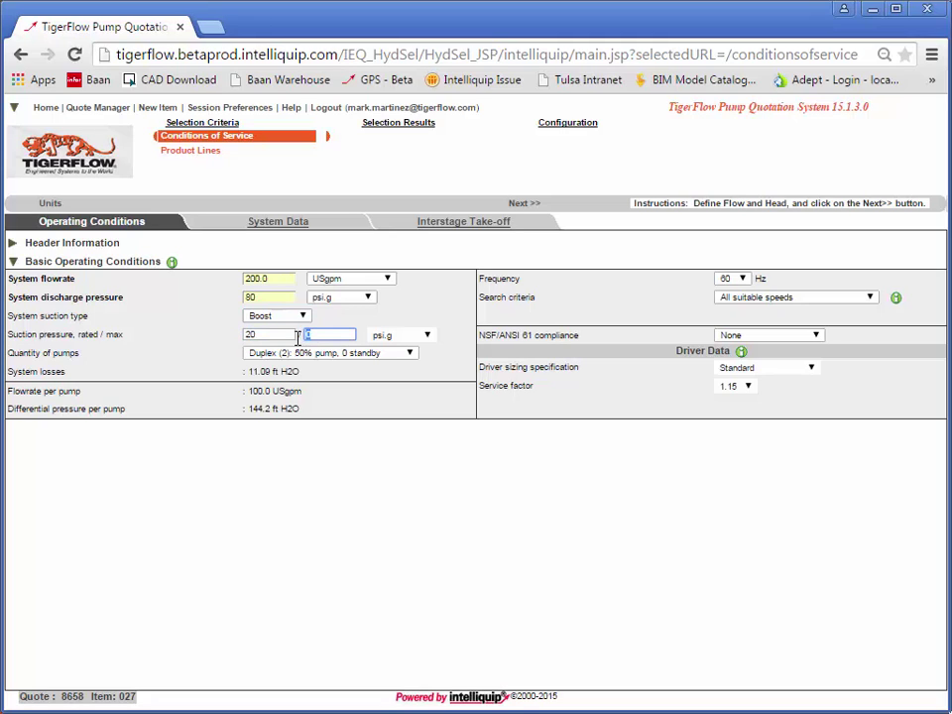
{"action": "type", "text": "20"}
Restrict the search to the Ebara EVMU line and open the EVMU18-4 pump's datasheet.
{"action": "left_click", "coordinate": [532, 206]}
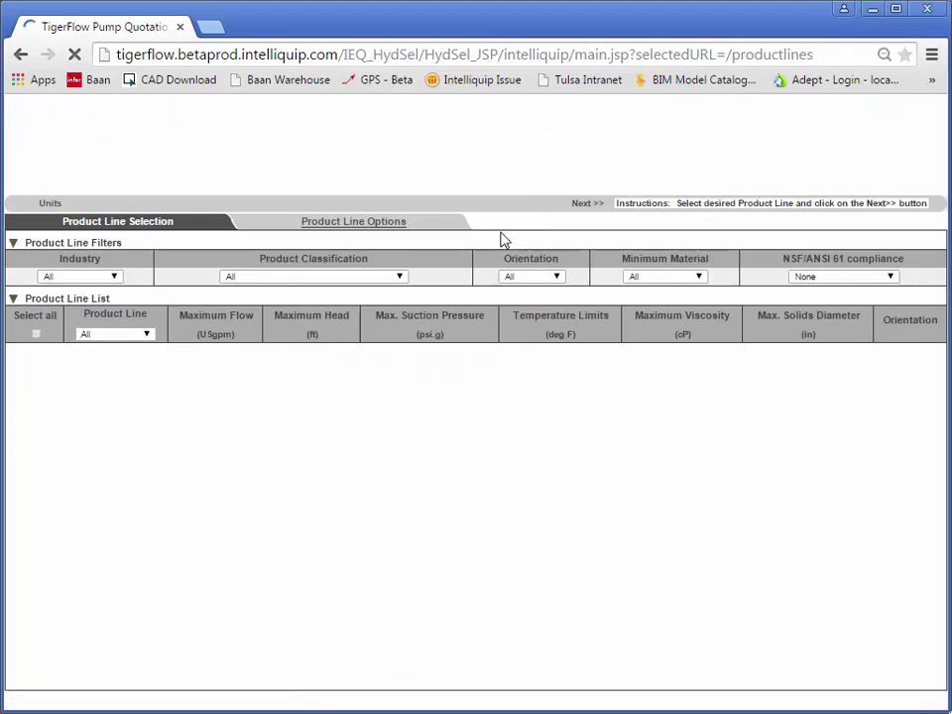
{"action": "left_click", "coordinate": [36, 380]}
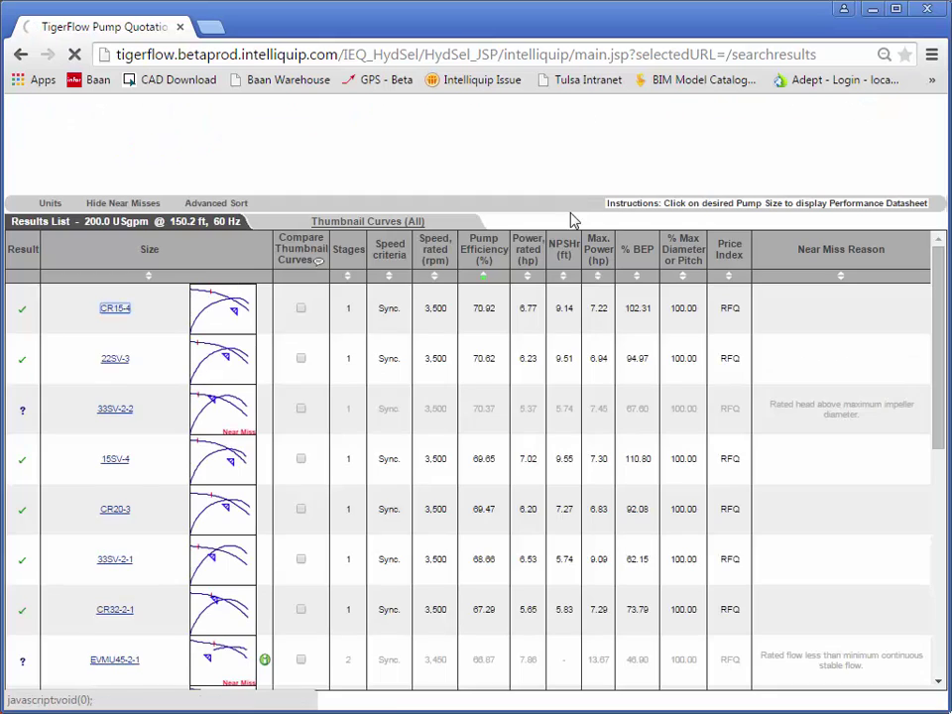
{"action": "scroll", "coordinate": [149, 595], "scroll_direction": "down", "scroll_amount": 3}
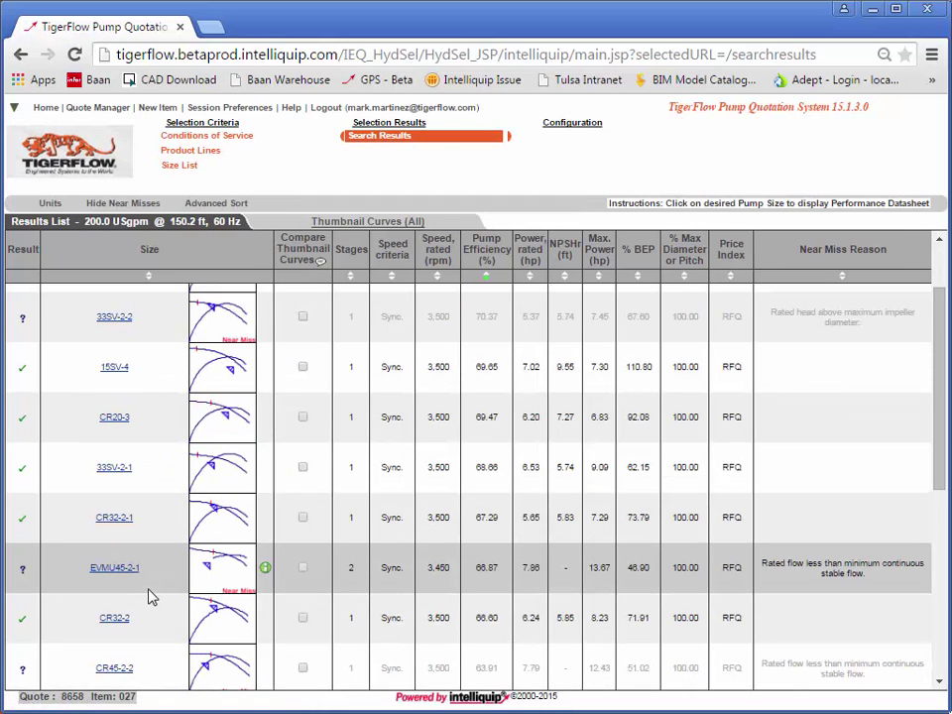
{"action": "scroll", "coordinate": [150, 595], "scroll_direction": "down", "scroll_amount": 2}
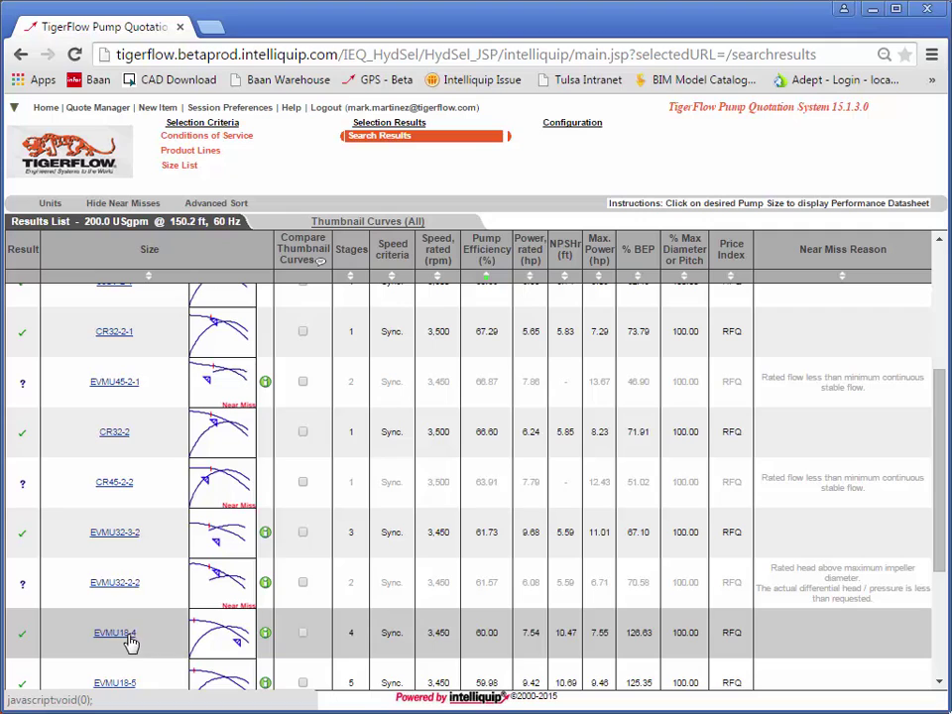
{"action": "left_click", "coordinate": [115, 632]}
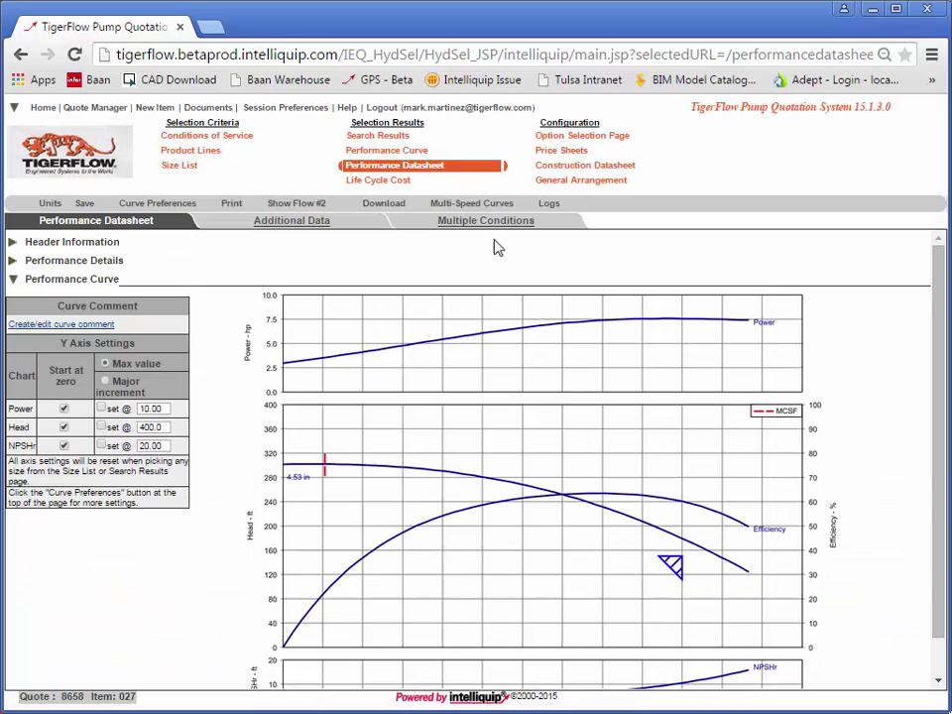
Save booster item 027 (EVMU18-4, $13,016.91) and return to quote 8658's details.
{"action": "left_click", "coordinate": [574, 141]}
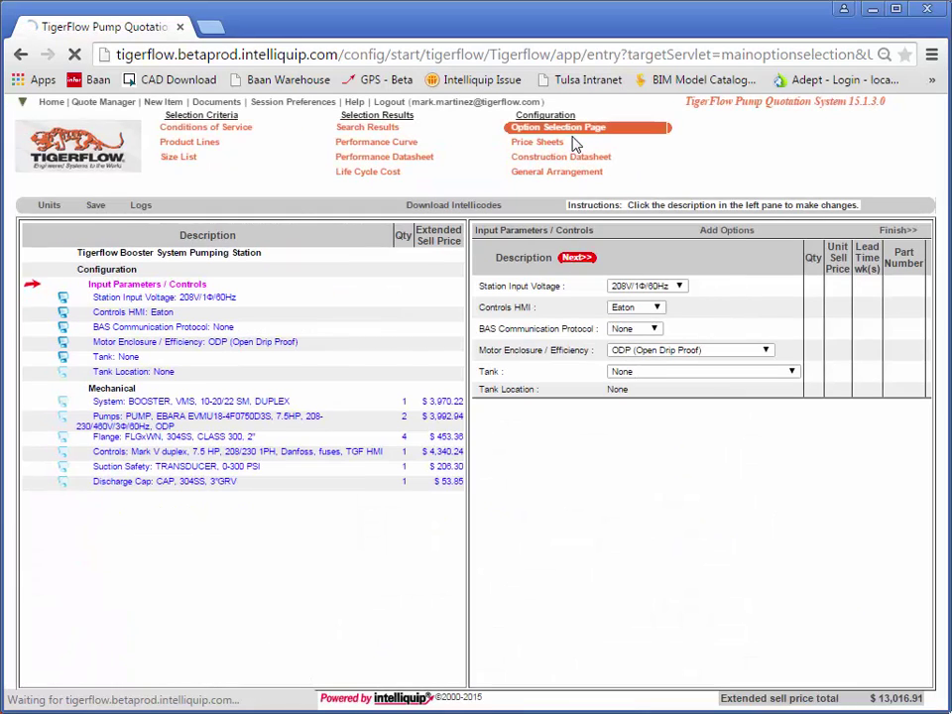
{"action": "left_click", "coordinate": [97, 208]}
{"action": "left_click", "coordinate": [99, 229]}
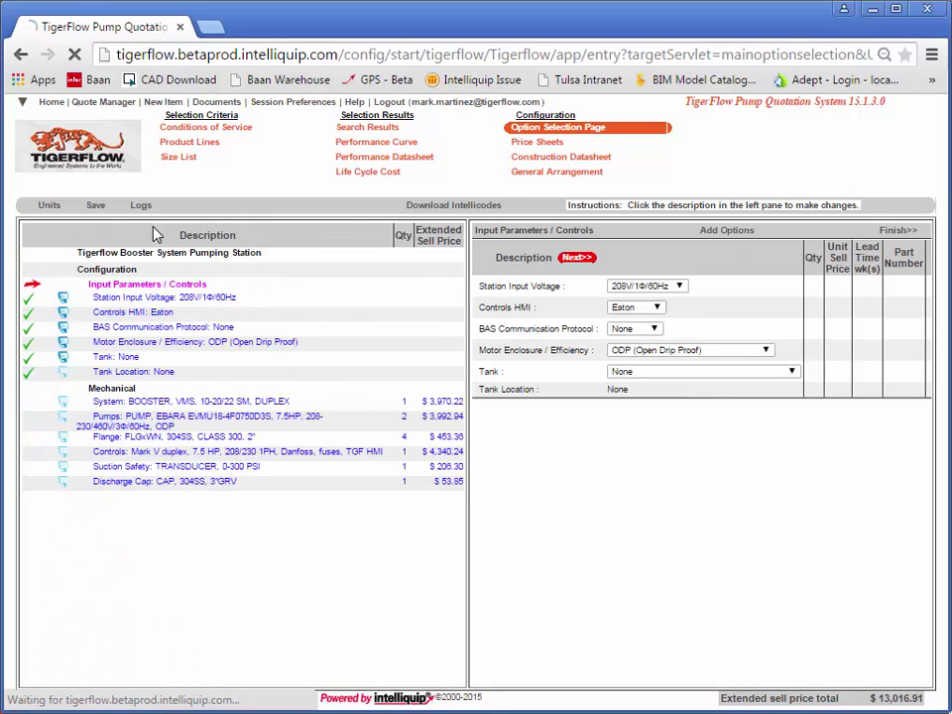
{"action": "left_click", "coordinate": [118, 109]}
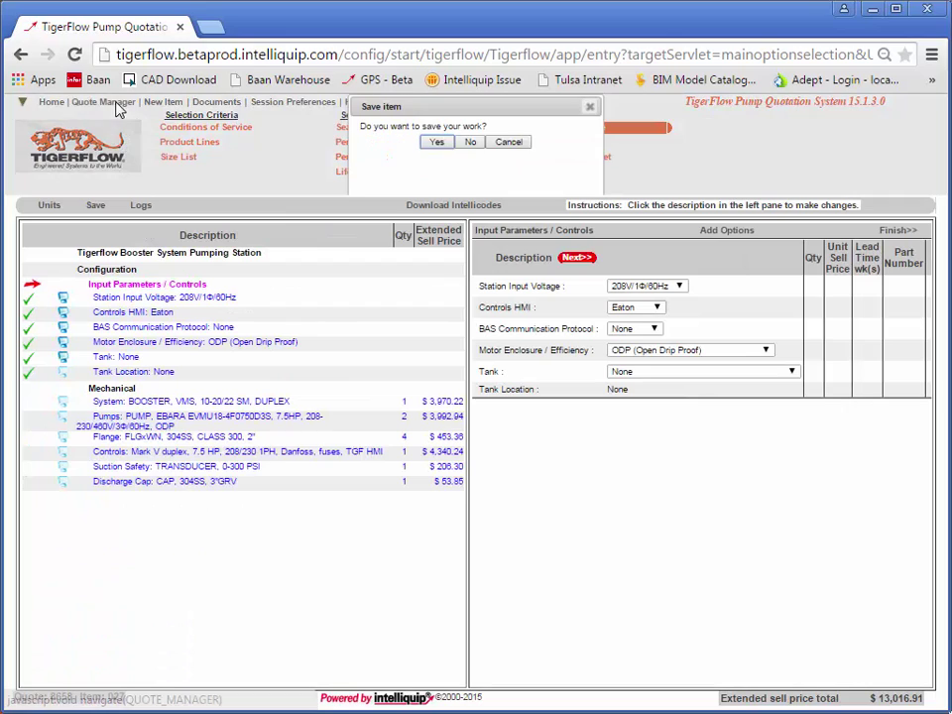
{"action": "left_click", "coordinate": [436, 142]}
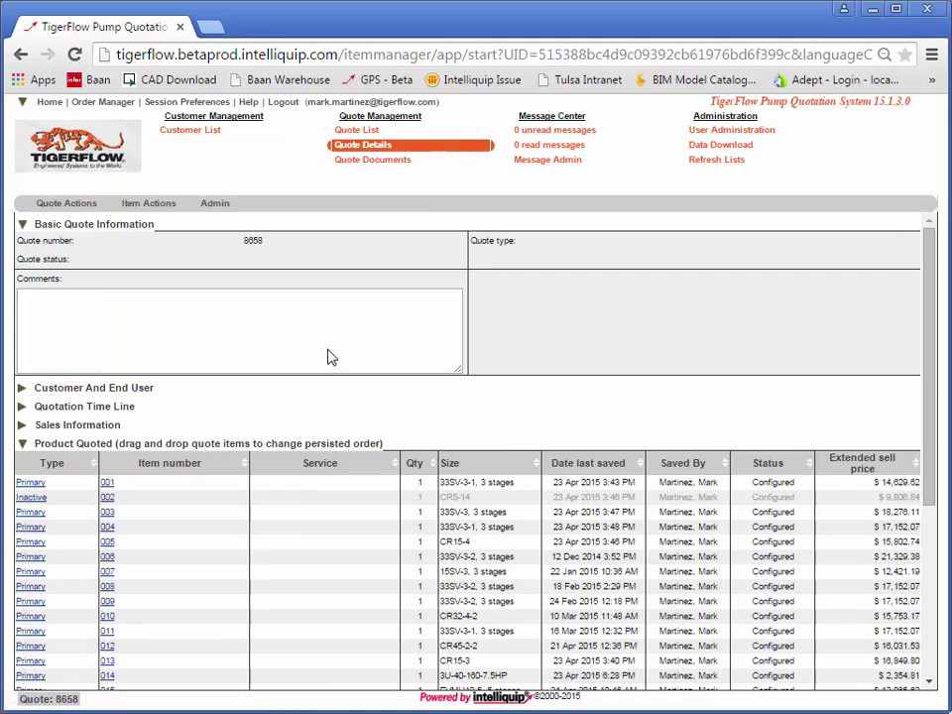
Compare the sell prices of booster items 025–027 in quote 8658, then bring up Quote Actions.
{"action": "scroll", "coordinate": [330, 357], "scroll_direction": "down", "scroll_amount": 3}
{"action": "scroll", "coordinate": [329, 357], "scroll_direction": "down", "scroll_amount": 1}
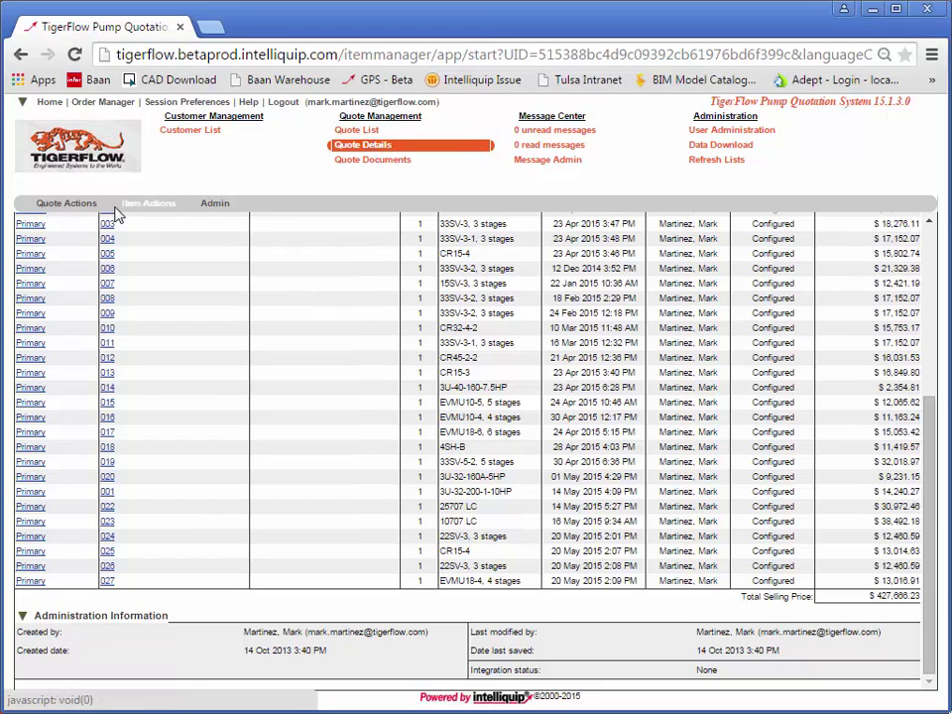
{"action": "left_click", "coordinate": [82, 209]}
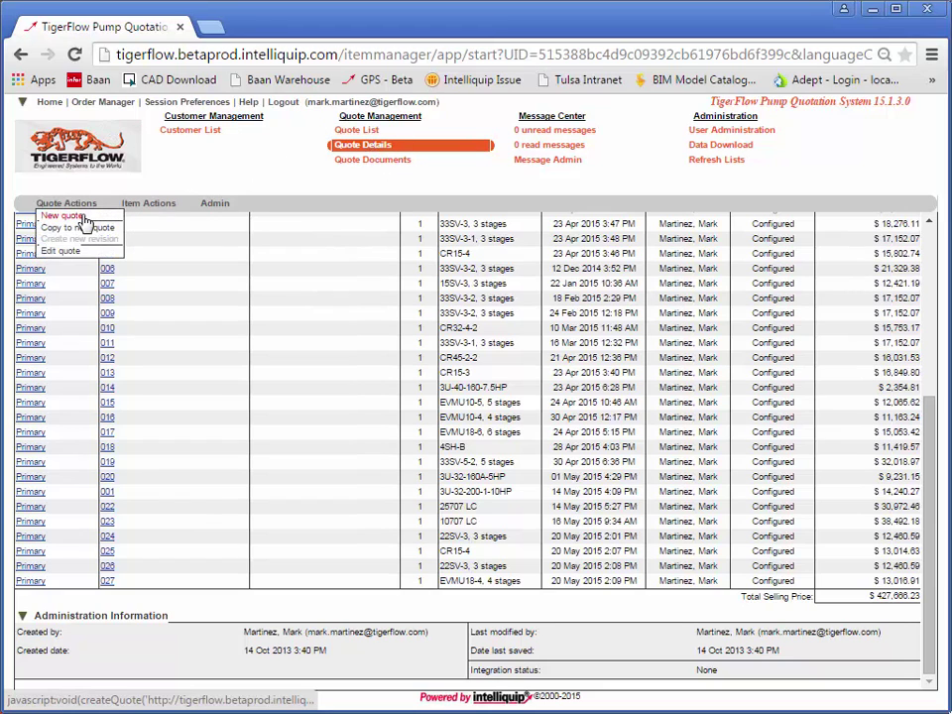
Start a new quote with status Quoted, type Firm, Domestic, and comment 'Cheapest of the bunch'.
{"action": "left_click", "coordinate": [84, 220]}
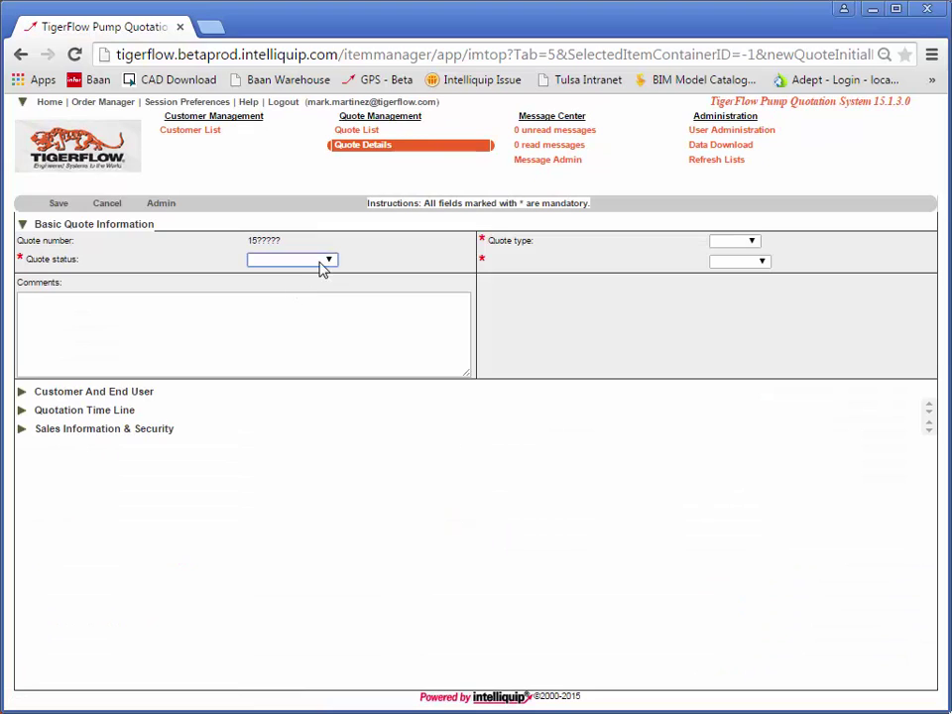
{"action": "left_click", "coordinate": [327, 261]}
{"action": "left_click", "coordinate": [309, 293]}
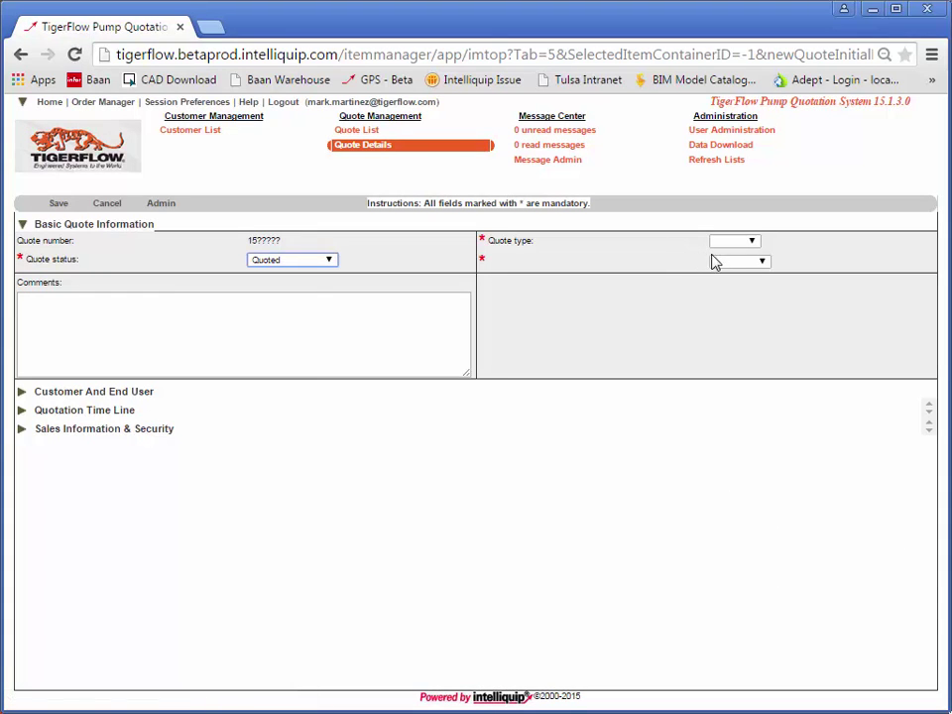
{"action": "left_click", "coordinate": [742, 242]}
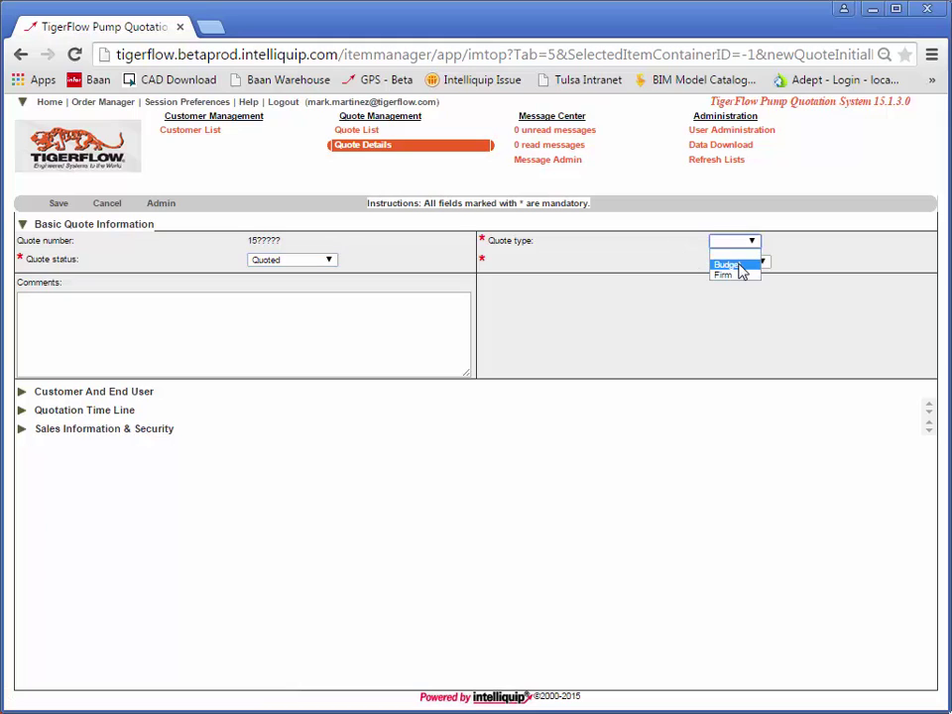
{"action": "left_click", "coordinate": [735, 276]}
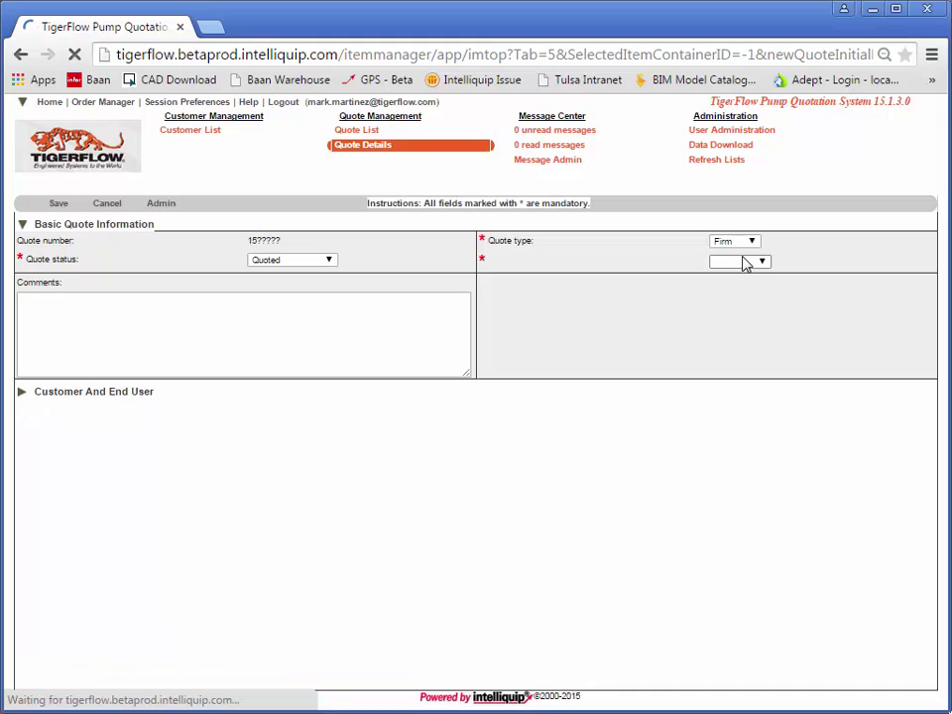
{"action": "left_click", "coordinate": [744, 264]}
{"action": "left_click", "coordinate": [738, 286]}
{"action": "left_click", "coordinate": [42, 317]}
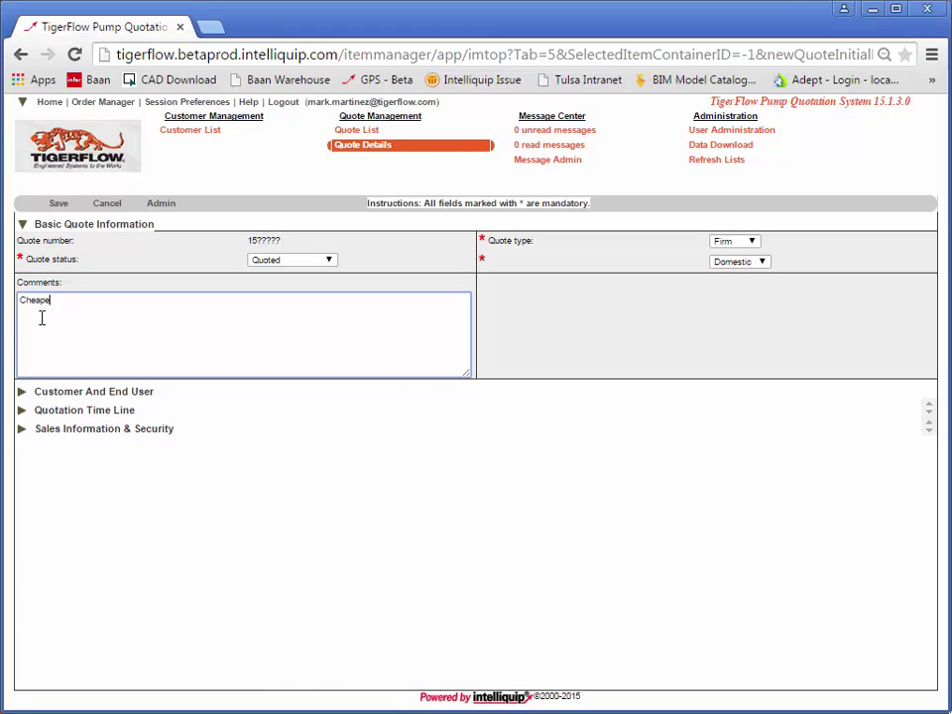
{"action": "type", "text": "of the bunch"}
Choose the customer ID from suggestions and name the project 'La Quinta Hot Tub Booster'.
{"action": "left_click", "coordinate": [27, 394]}
{"action": "left_click", "coordinate": [311, 412]}
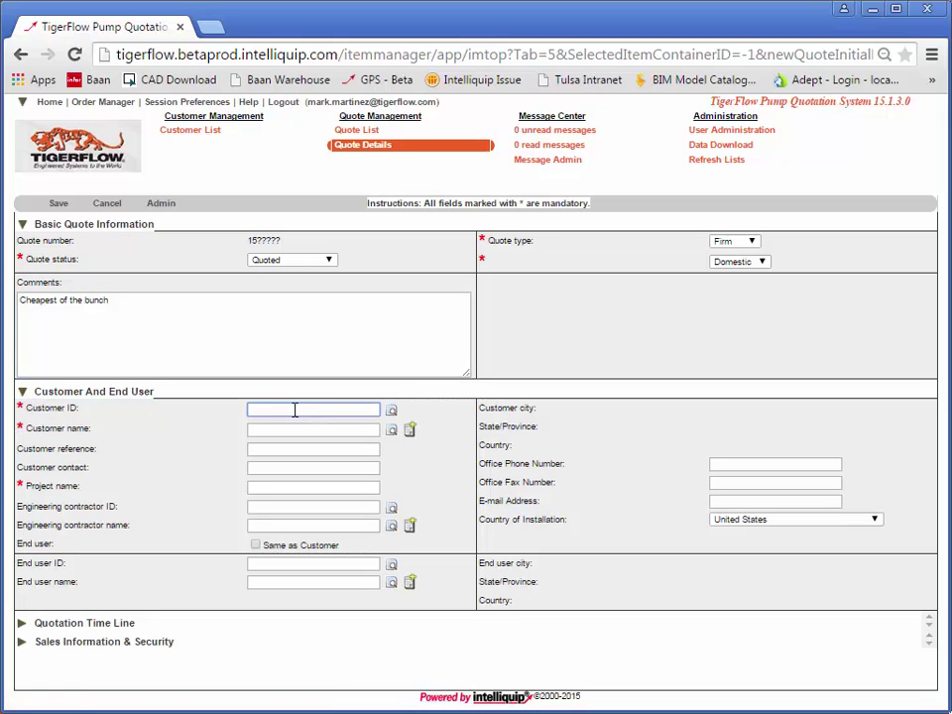
{"action": "type", "text": "22"}
{"action": "key", "text": "BackSpace"}
{"action": "key", "text": "BackSpace"}
{"action": "type", "text": "20114"}
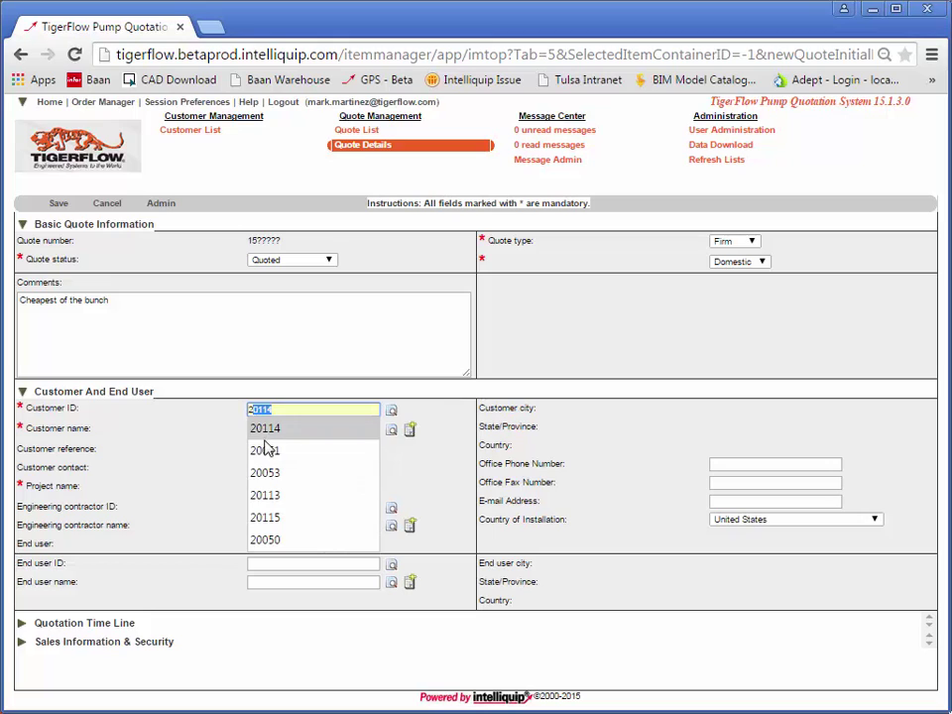
{"action": "left_click", "coordinate": [266, 429]}
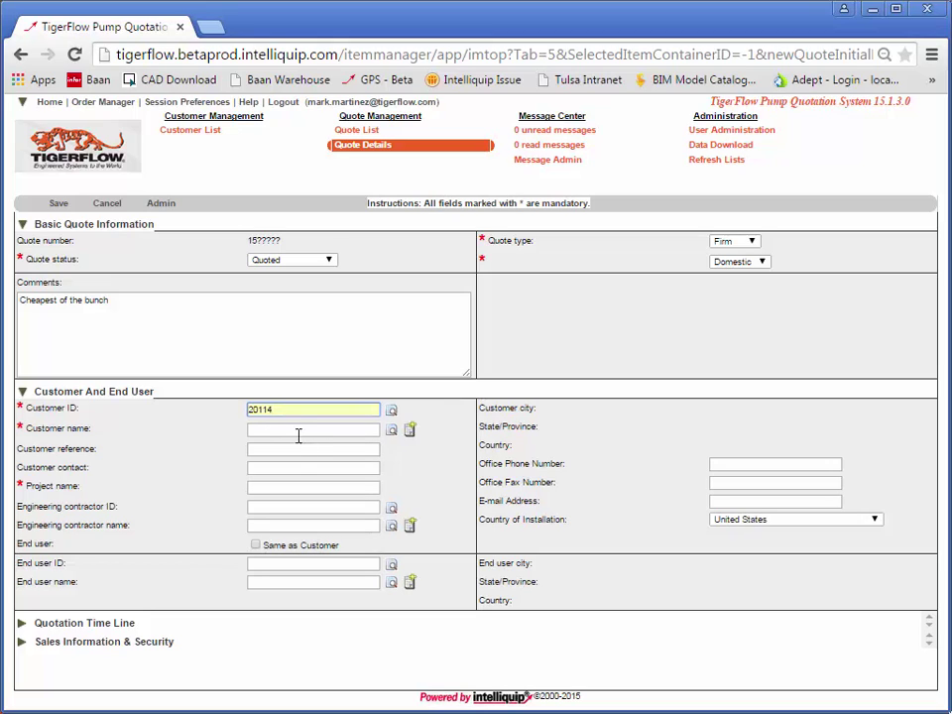
{"action": "left_click", "coordinate": [298, 487]}
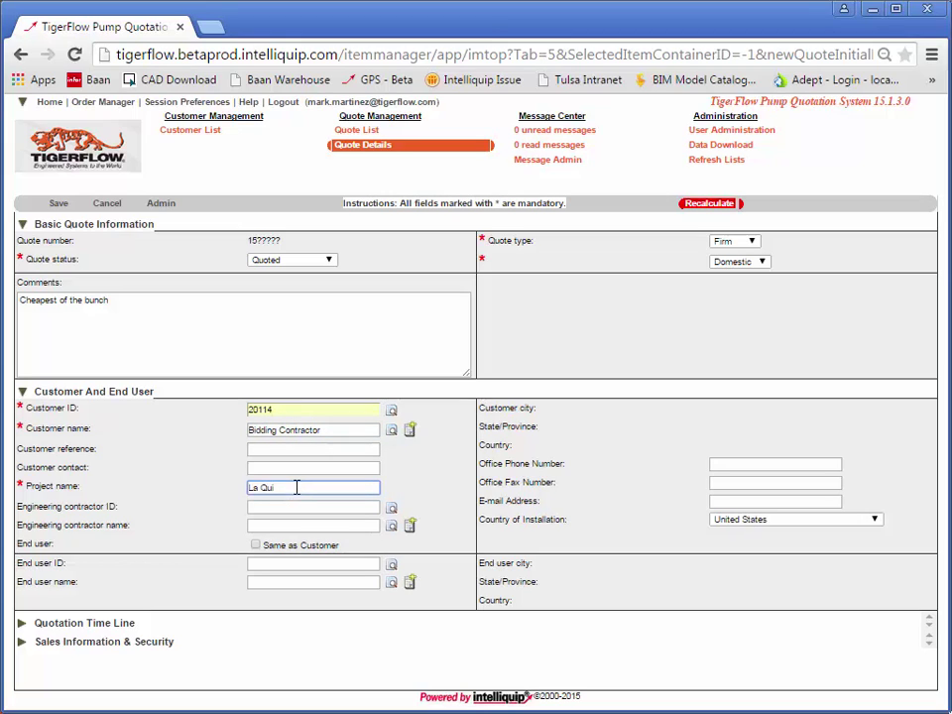
{"action": "type", "text": "La Quinta"}
{"action": "type", "text": "Hot Tub Booster"}
{"action": "left_click", "coordinate": [344, 545]}
Set the anticipated order date to 27 May 2015 in the Quotation Time Line.
{"action": "left_click", "coordinate": [22, 622]}
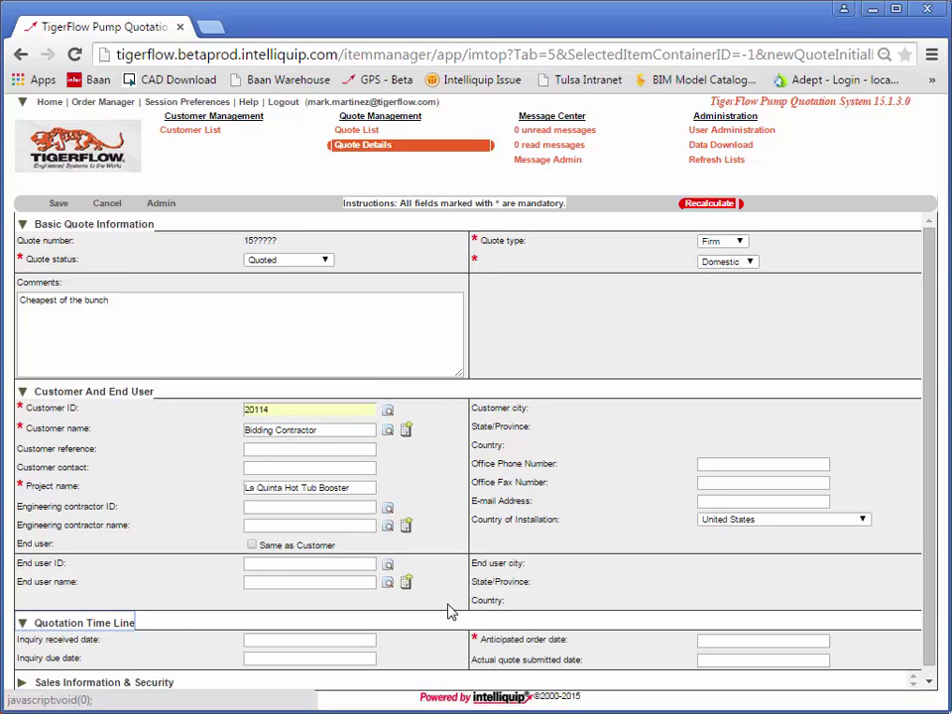
{"action": "left_click", "coordinate": [738, 633]}
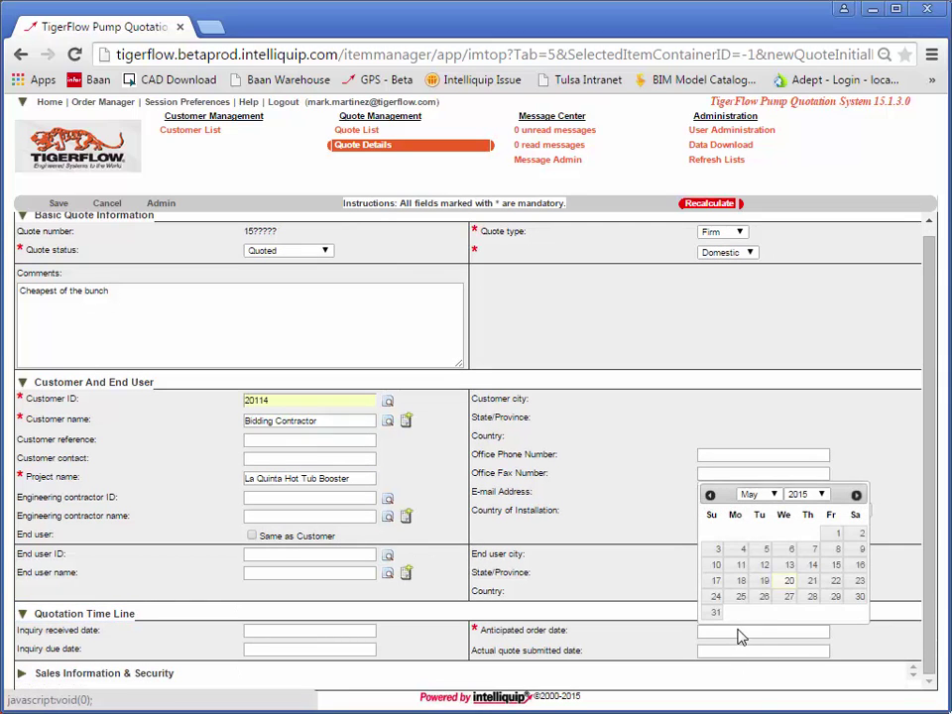
{"action": "left_click", "coordinate": [790, 607]}
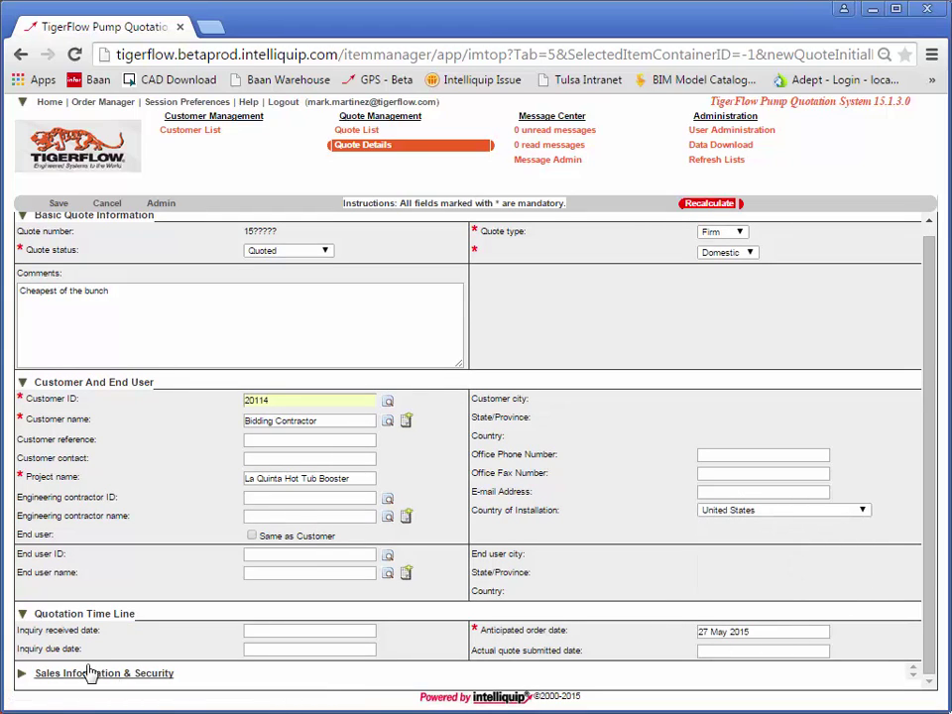
{"action": "left_click", "coordinate": [60, 673]}
Set the market sector to Plumbing and the win probability to 100%.
{"action": "scroll", "coordinate": [255, 599], "scroll_direction": "down", "scroll_amount": 2}
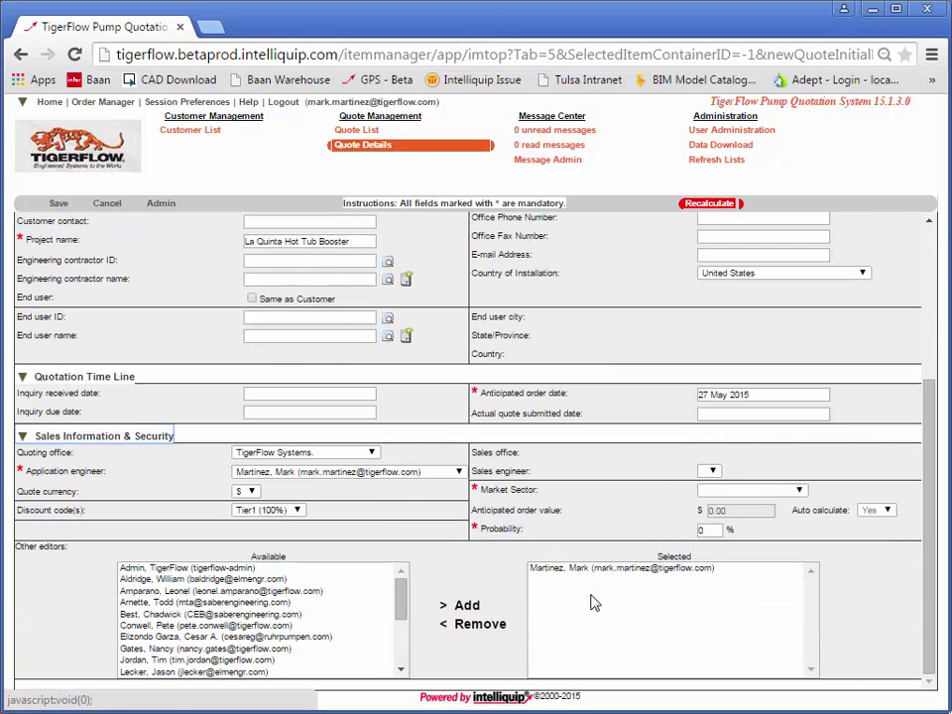
{"action": "left_click", "coordinate": [798, 490]}
{"action": "left_click", "coordinate": [778, 515]}
{"action": "left_click", "coordinate": [699, 531]}
{"action": "type", "text": "100"}
{"action": "left_click", "coordinate": [803, 589]}
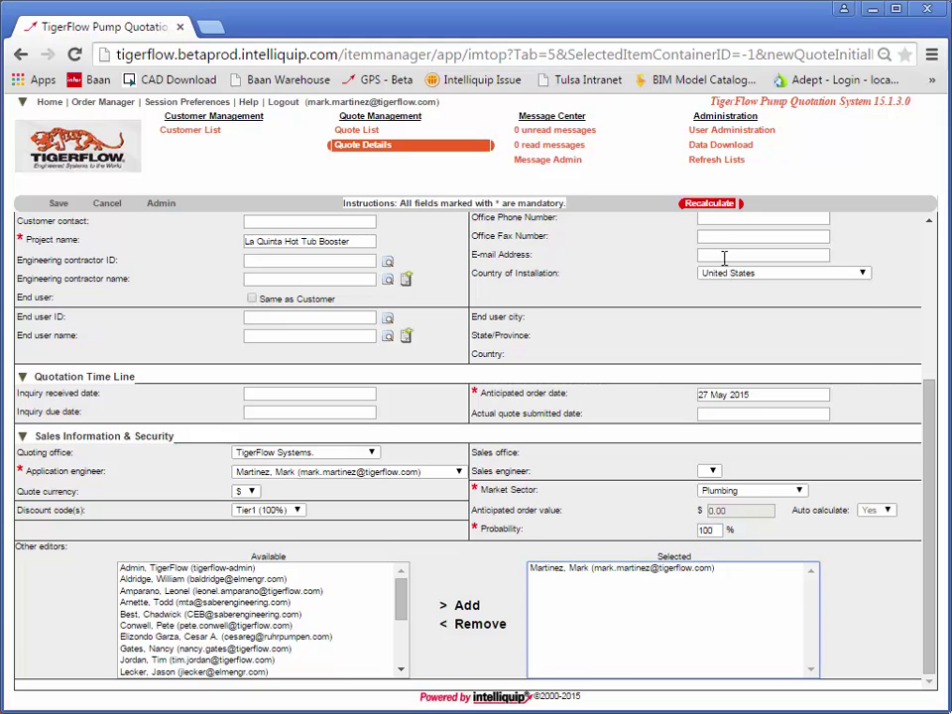
Recalculate the La Quinta quote and save it as 1500102.
{"action": "scroll", "coordinate": [711, 226], "scroll_direction": "up", "scroll_amount": 4}
{"action": "left_click", "coordinate": [712, 205]}
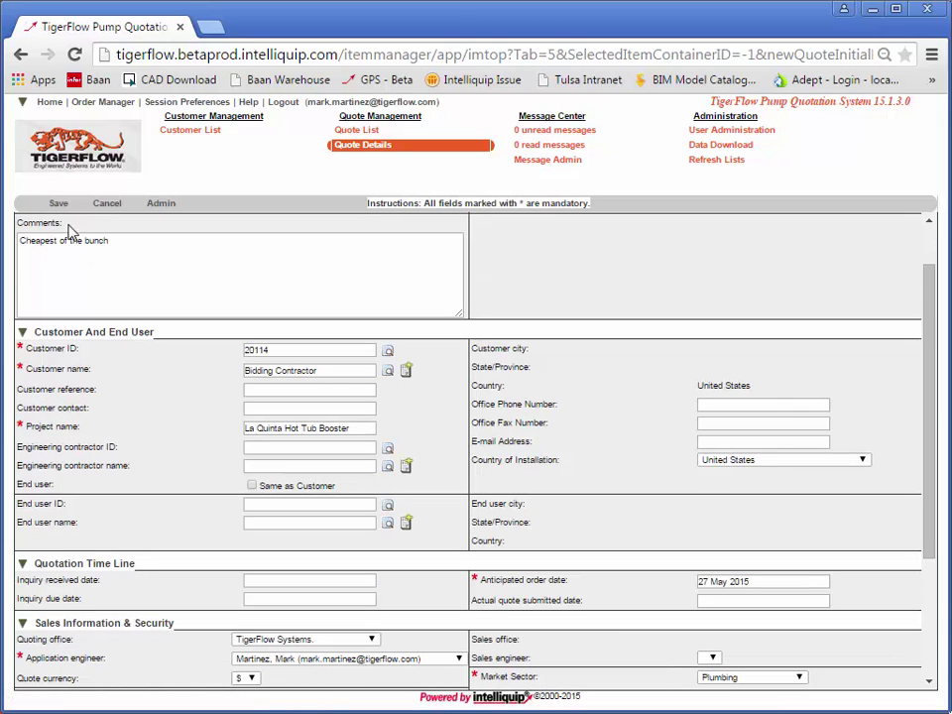
{"action": "left_click", "coordinate": [62, 206]}
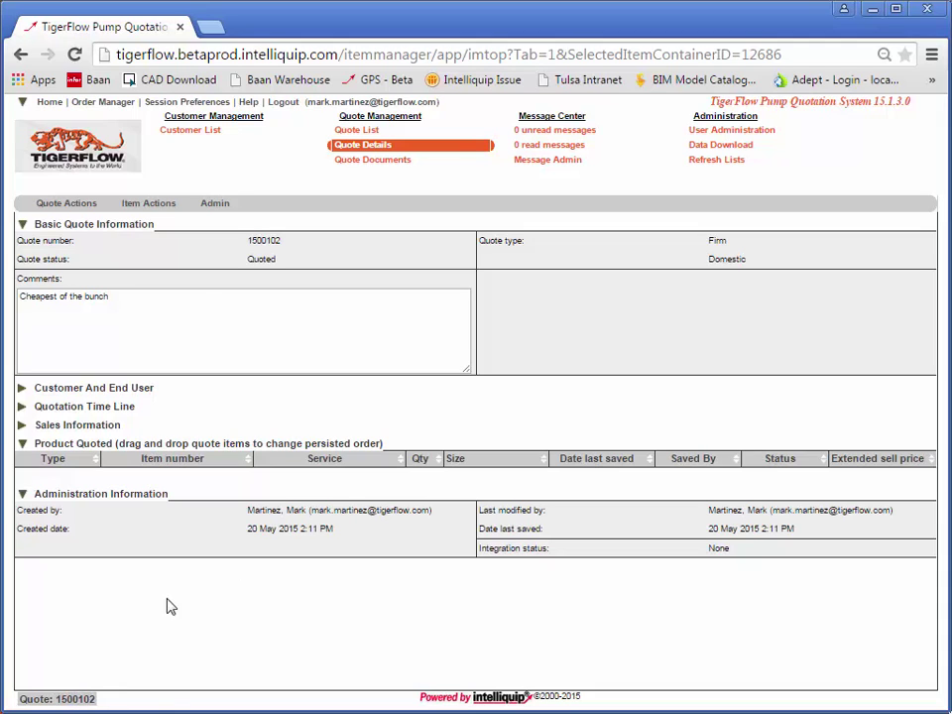
Open quote 8658 and copy item 026, the 3-stage 22SV-3 booster at $12,460.59.
{"action": "left_click", "coordinate": [365, 133]}
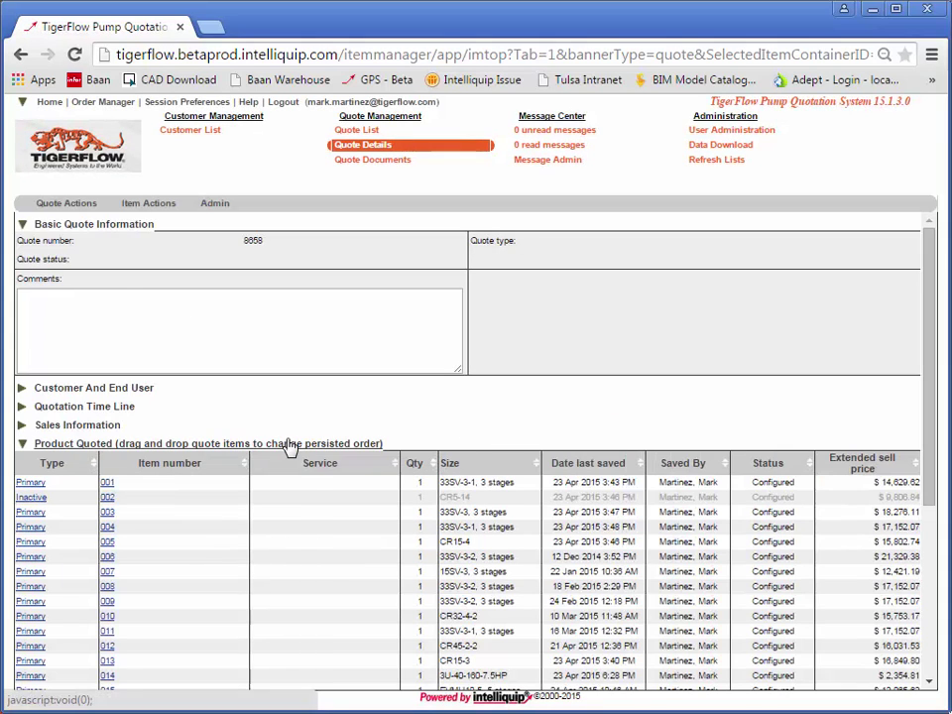
{"action": "scroll", "coordinate": [291, 445], "scroll_direction": "down", "scroll_amount": 5}
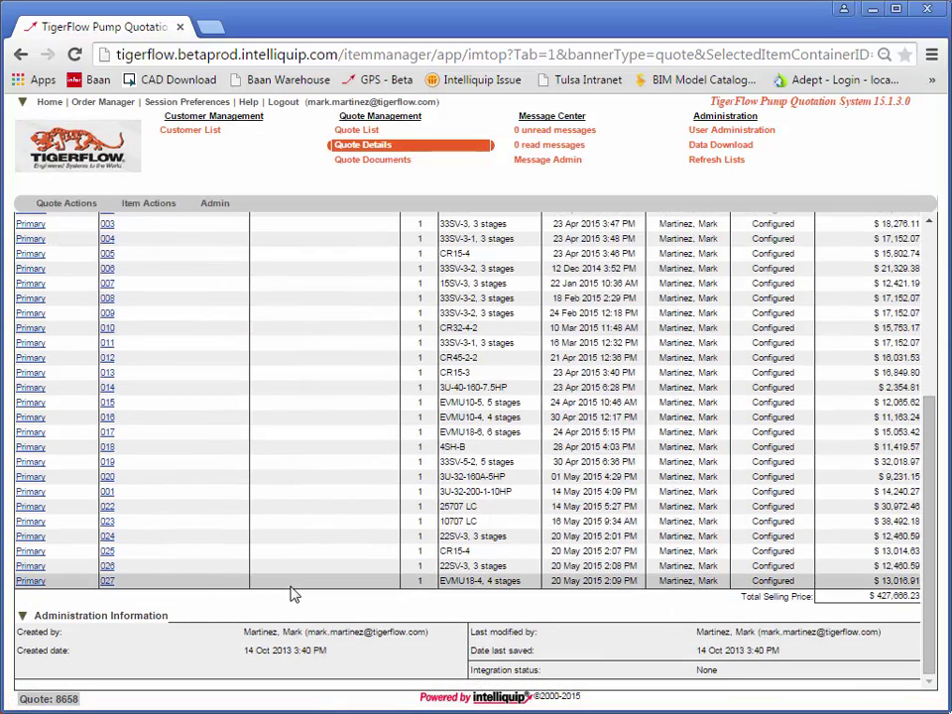
{"action": "left_click", "coordinate": [198, 573]}
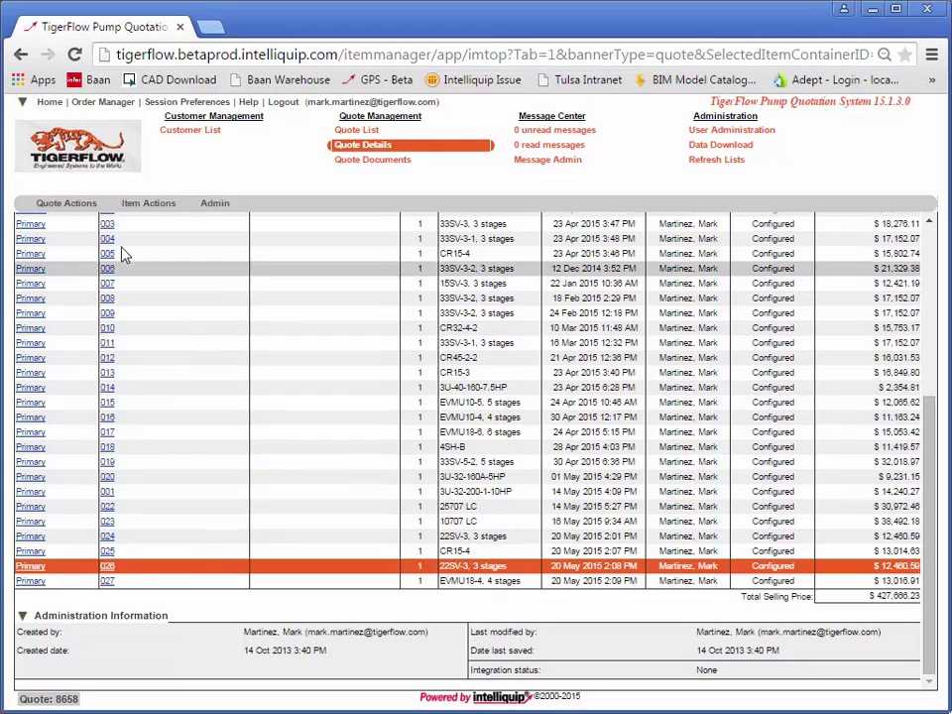
{"action": "left_click", "coordinate": [144, 206]}
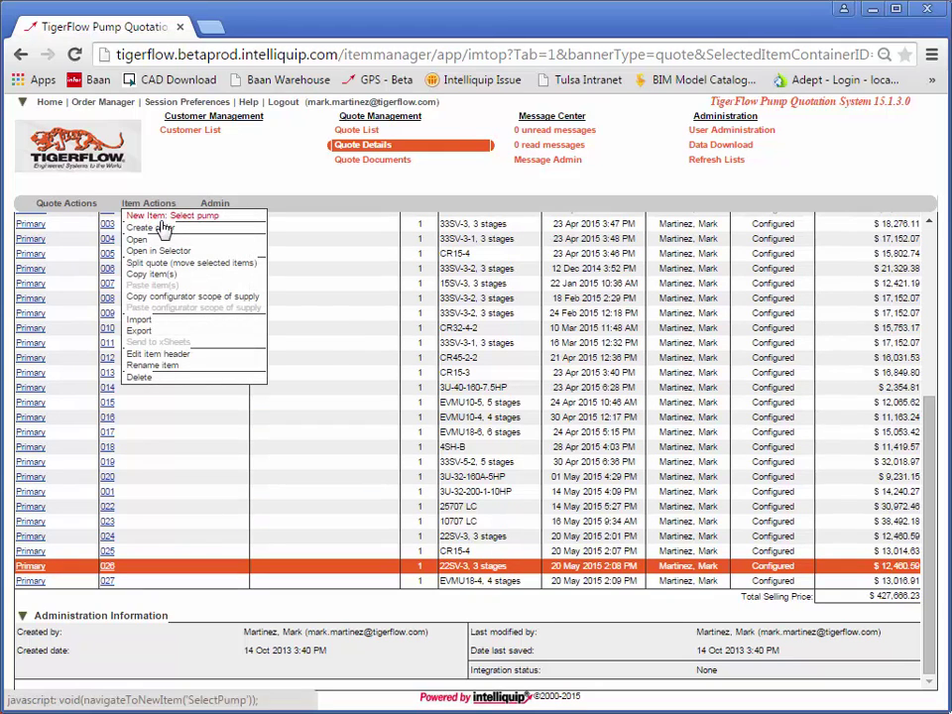
{"action": "left_click", "coordinate": [171, 277]}
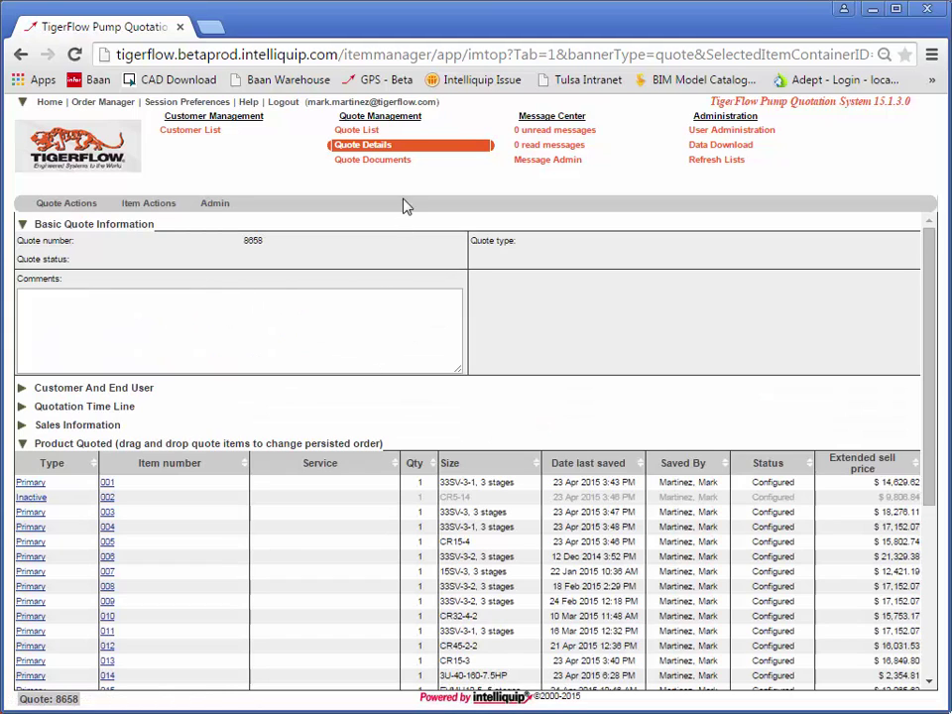
Open quote 1500102 from the Quote List and paste item 026 with the latest configuration.
{"action": "left_click", "coordinate": [375, 132]}
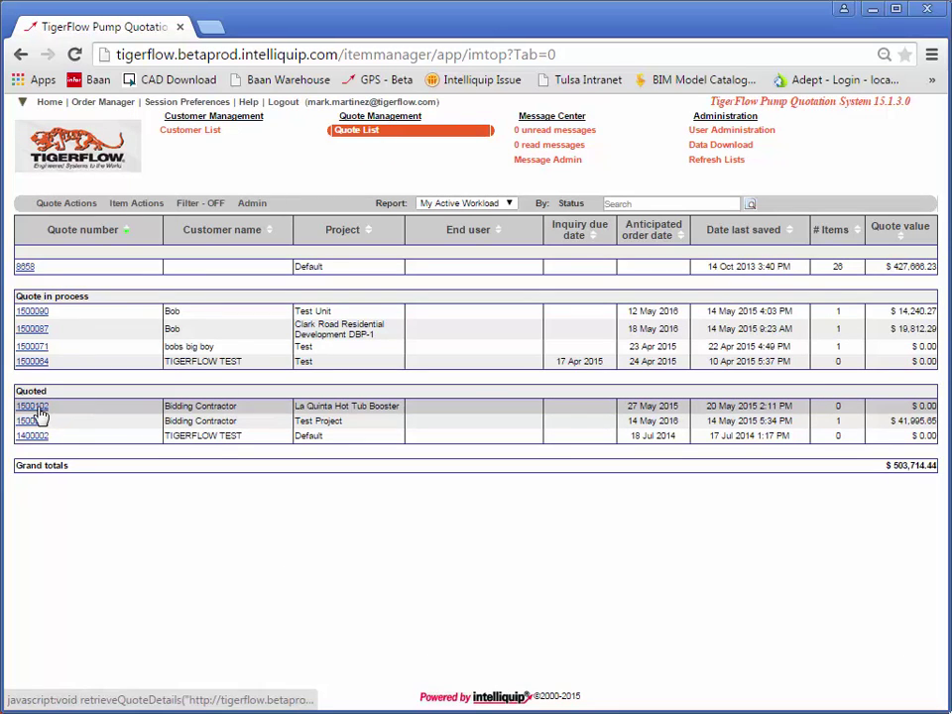
{"action": "left_click", "coordinate": [35, 406]}
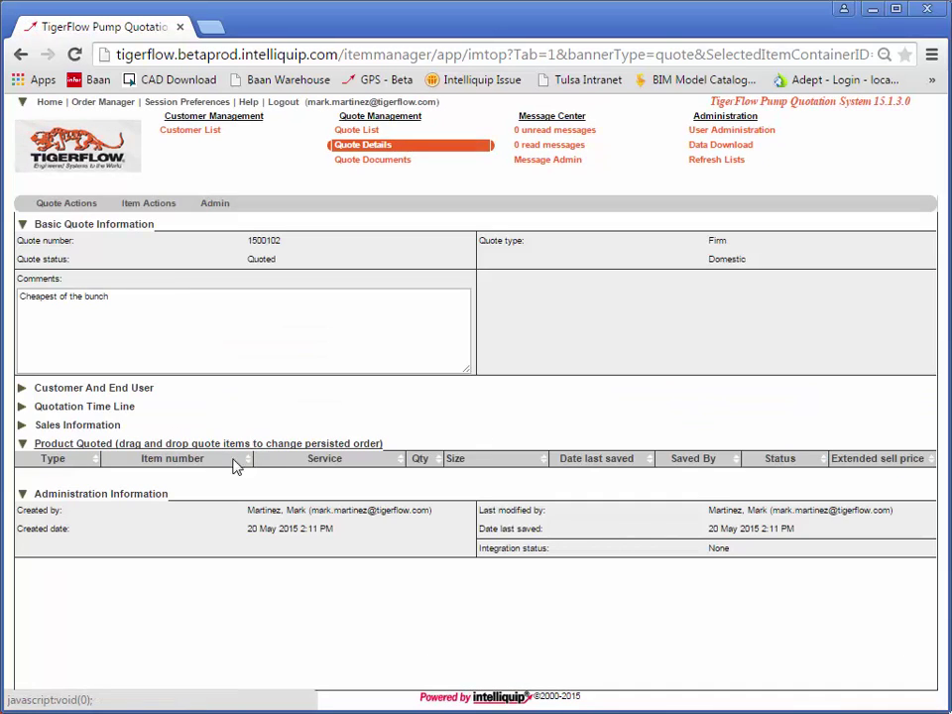
{"action": "left_click", "coordinate": [171, 209]}
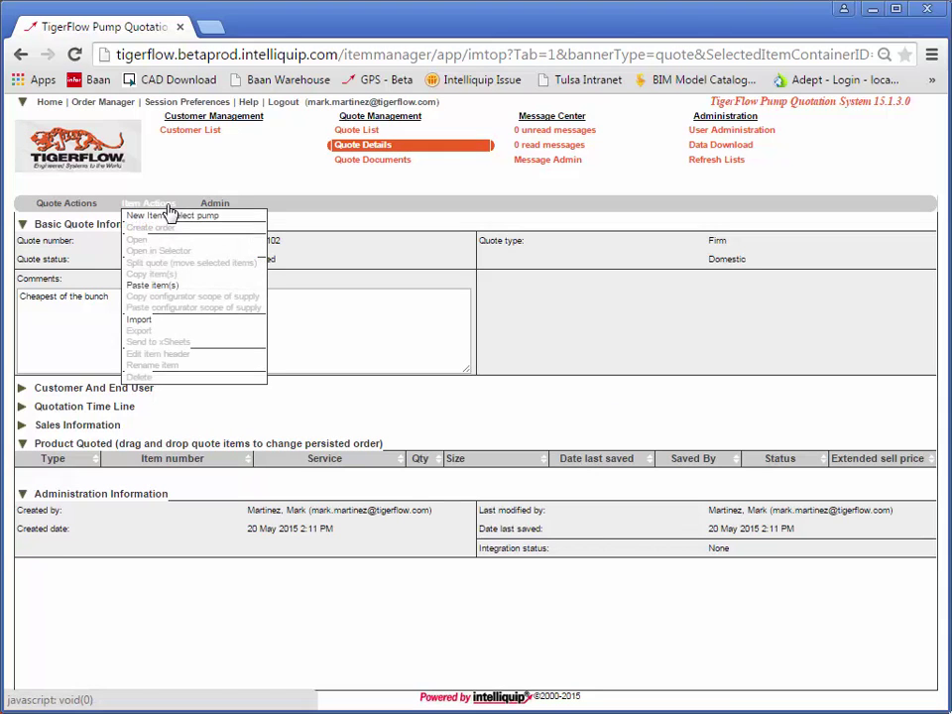
{"action": "left_click", "coordinate": [170, 288]}
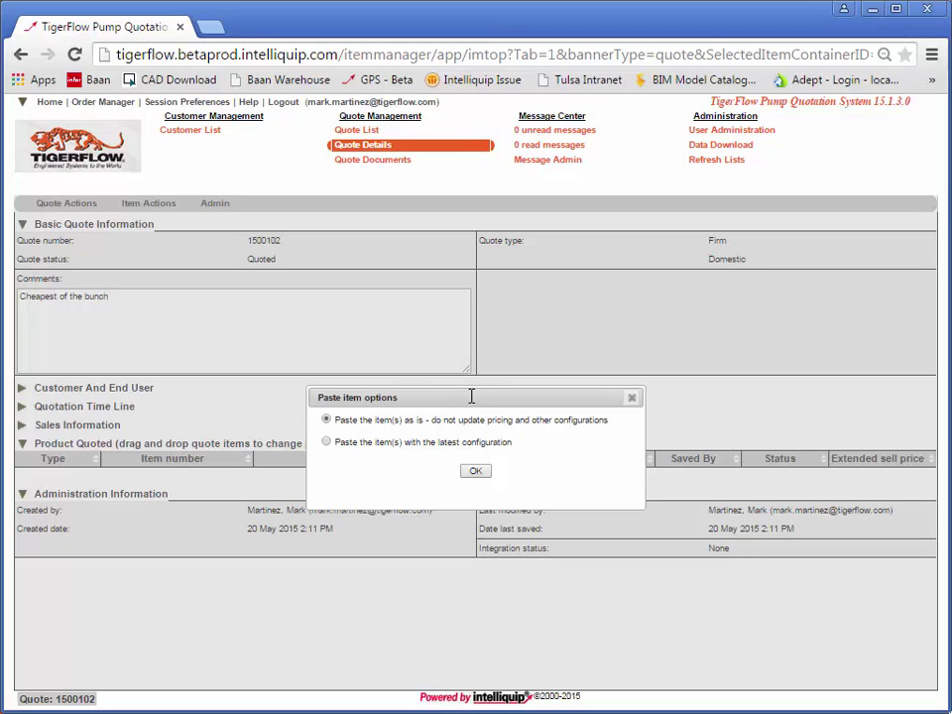
{"action": "left_click", "coordinate": [326, 441]}
{"action": "left_click", "coordinate": [483, 478]}
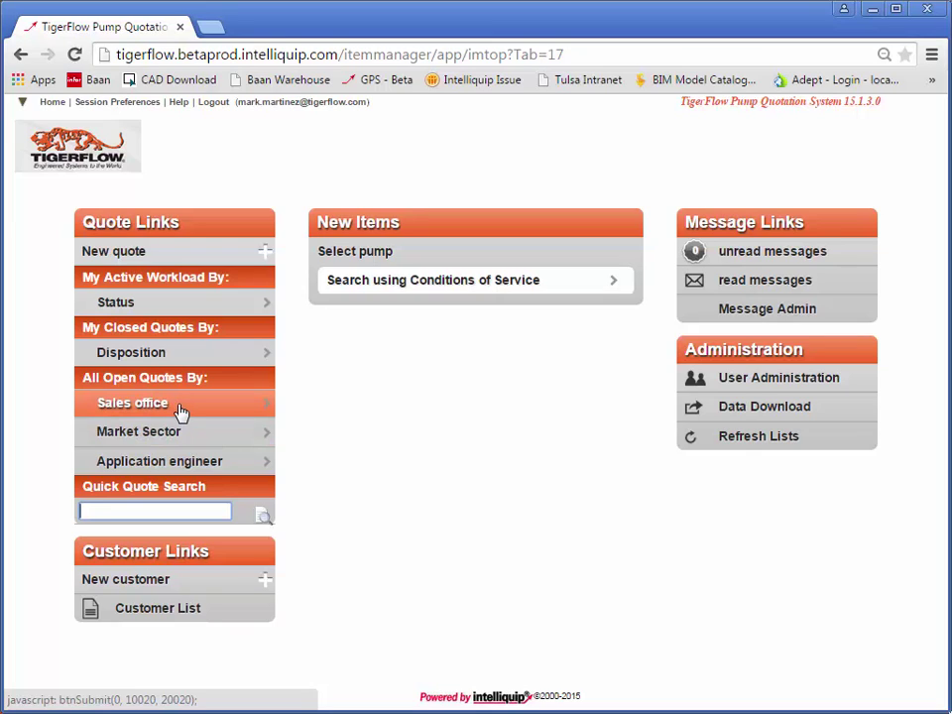
Open the Status workload list and switch the report to All Open Quotes by sales office.
{"action": "left_click", "coordinate": [147, 305]}
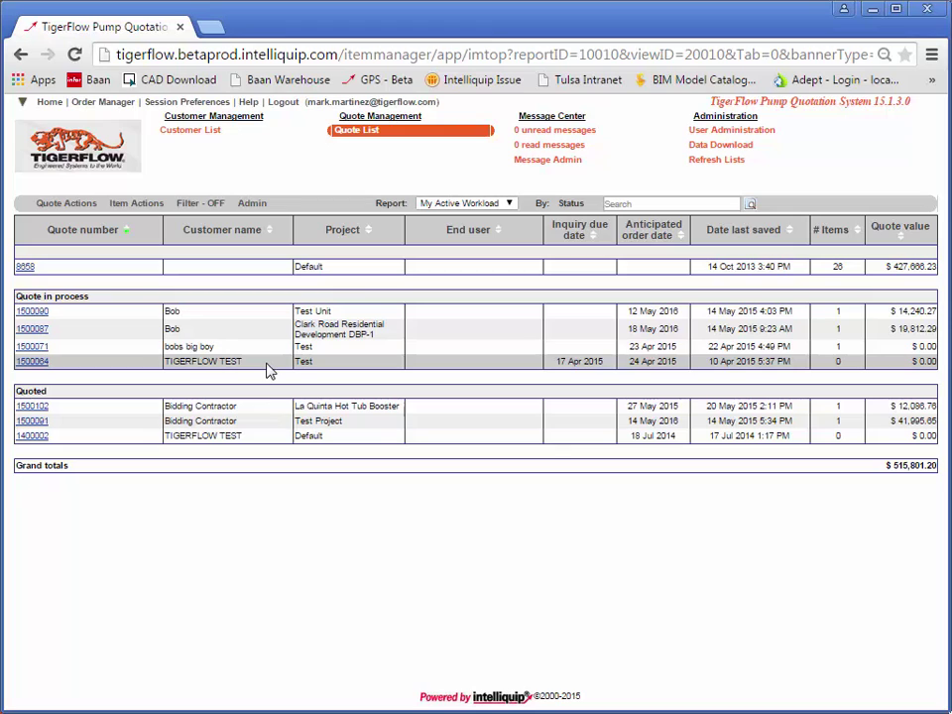
{"action": "left_click", "coordinate": [511, 204]}
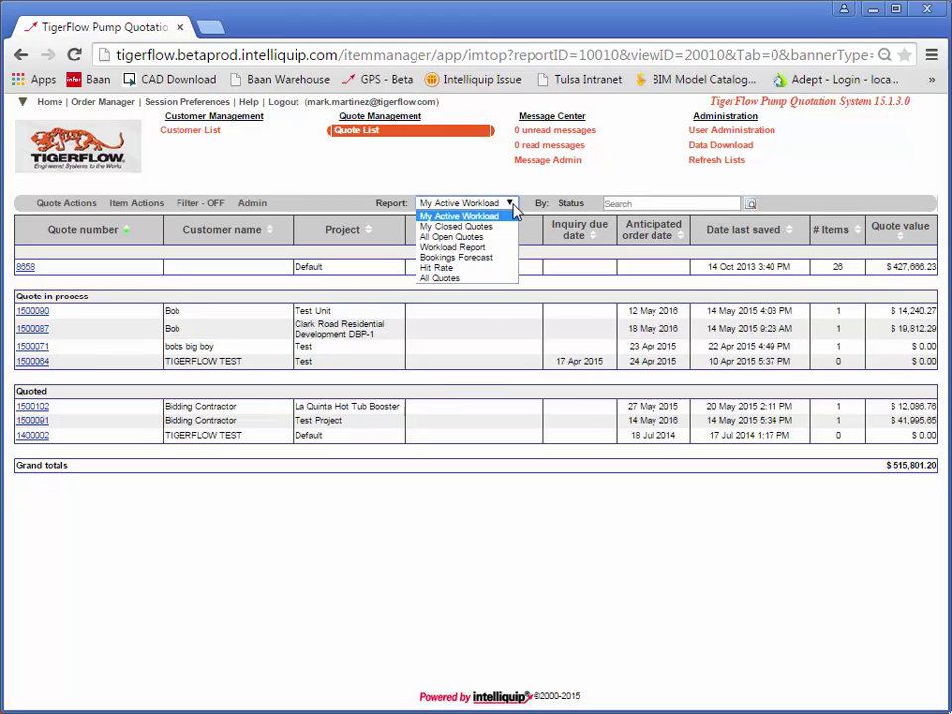
{"action": "left_click", "coordinate": [452, 237]}
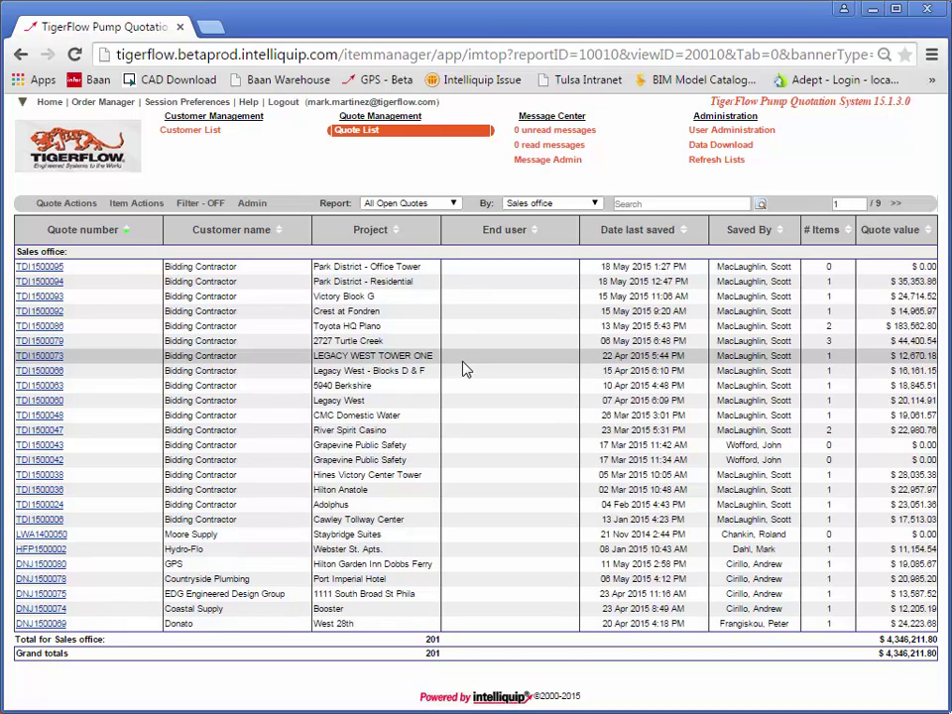
Group the All Open Quotes report by Application engineer and review the per-engineer subtotals.
{"action": "left_click", "coordinate": [598, 209]}
{"action": "left_click", "coordinate": [578, 239]}
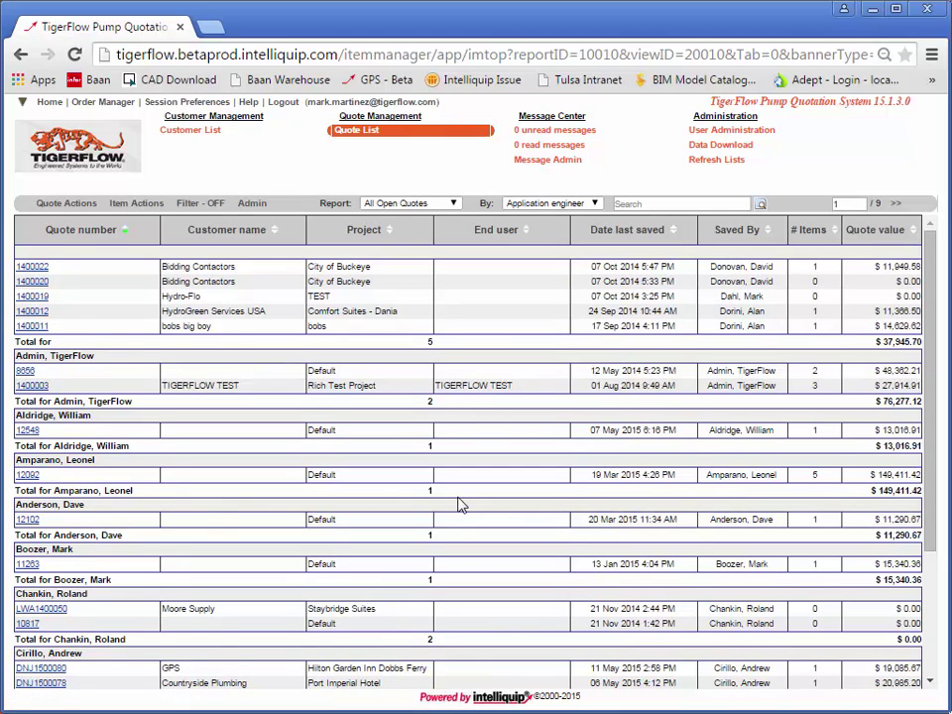
{"action": "scroll", "coordinate": [461, 562], "scroll_direction": "down", "scroll_amount": 3}
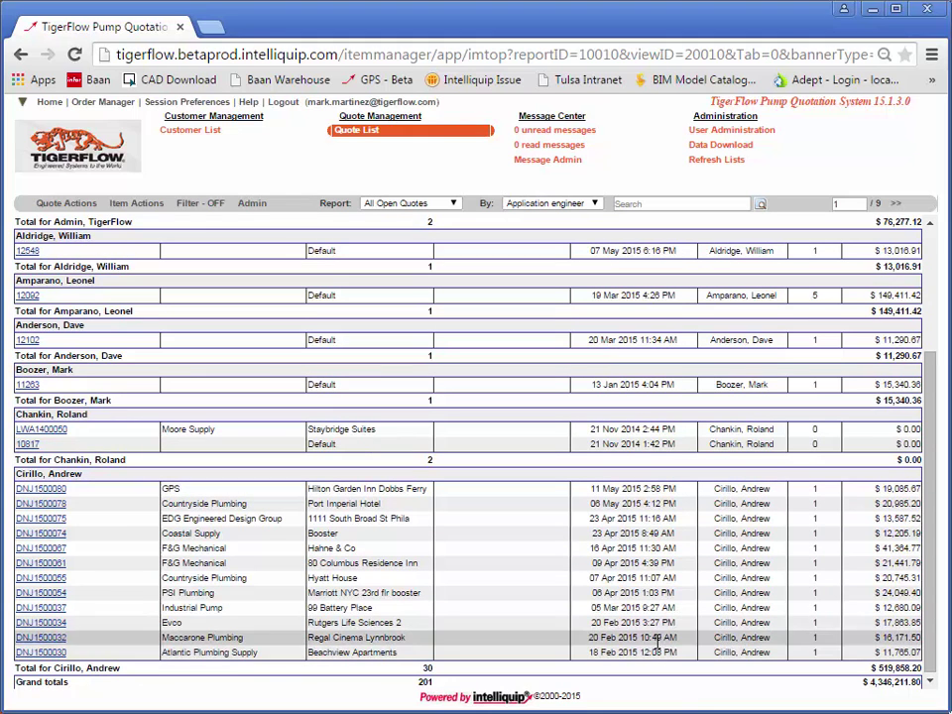
{"action": "scroll", "coordinate": [627, 310], "scroll_direction": "up", "scroll_amount": 3}
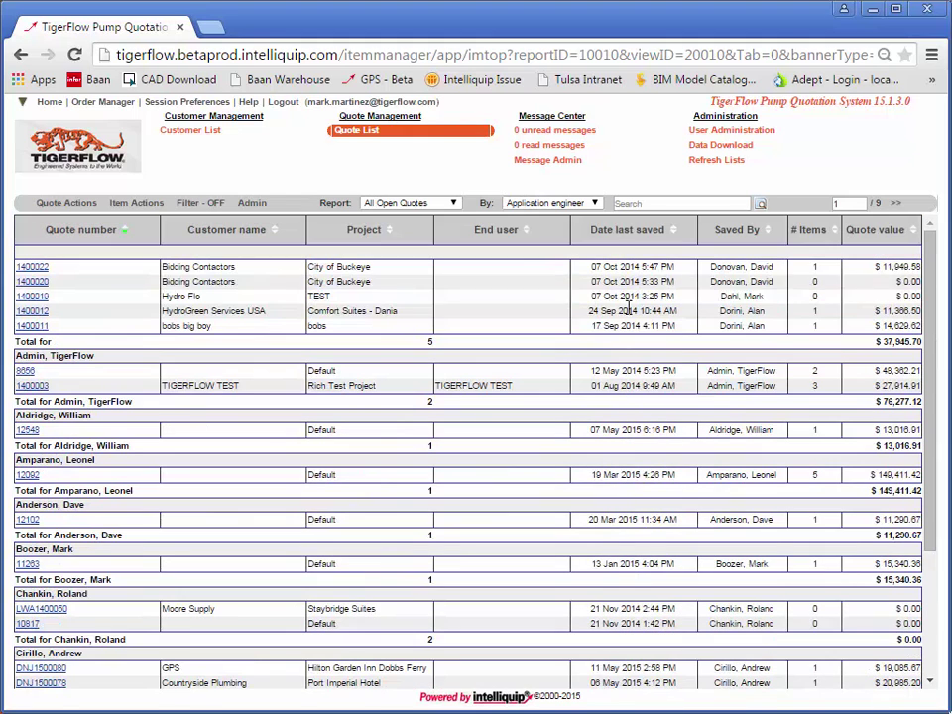
Regroup by Quoting office and select Yanbu Booster quotes CDI1500099 and CDI1500097.
{"action": "left_click", "coordinate": [594, 205]}
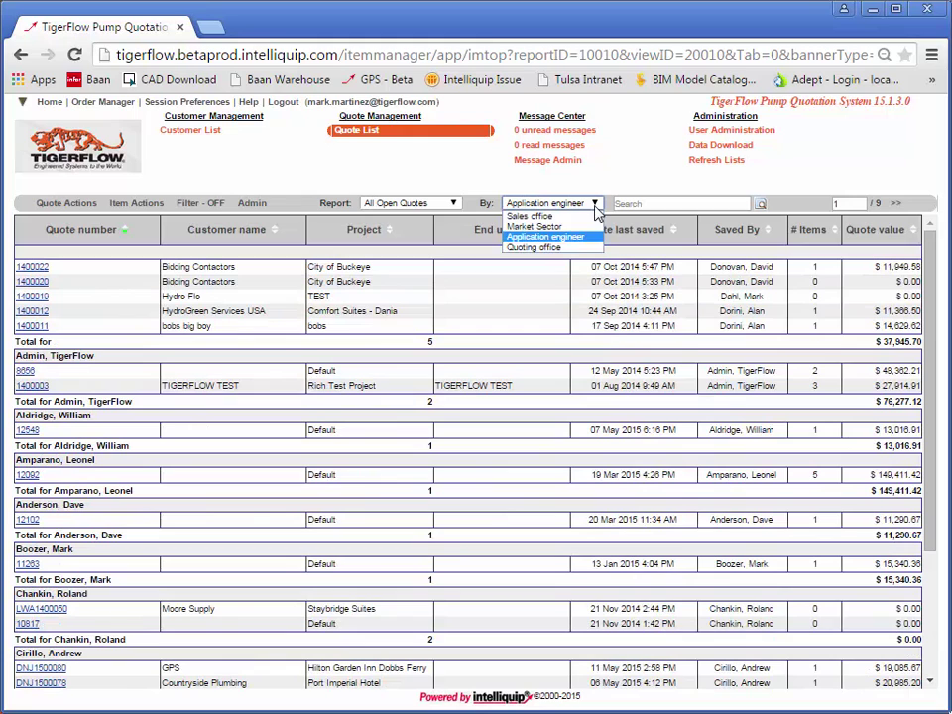
{"action": "left_click", "coordinate": [555, 250]}
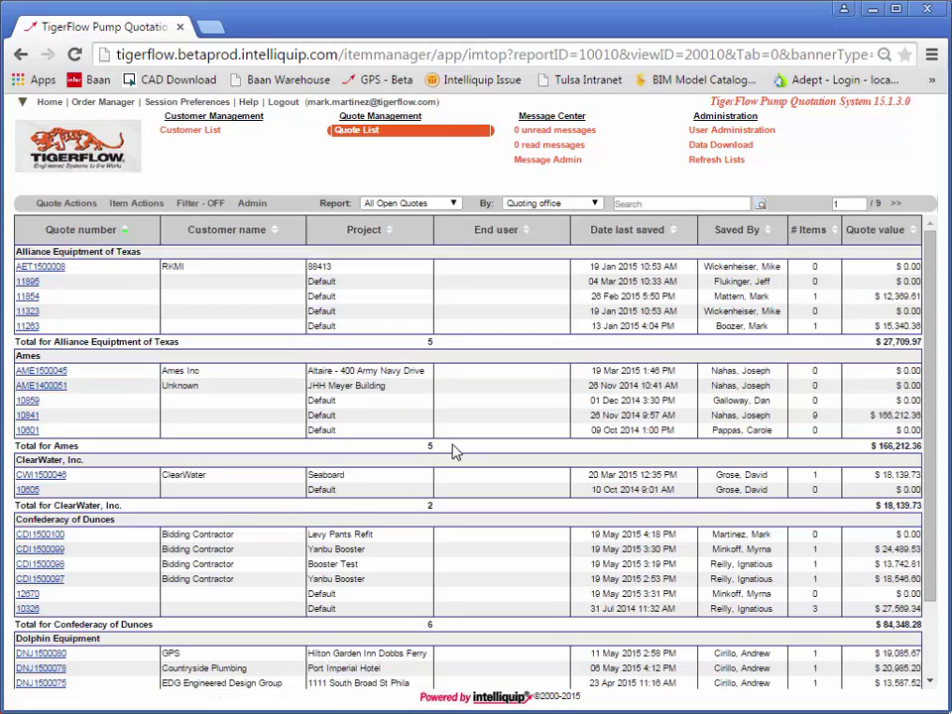
{"action": "scroll", "coordinate": [454, 448], "scroll_direction": "down", "scroll_amount": 2}
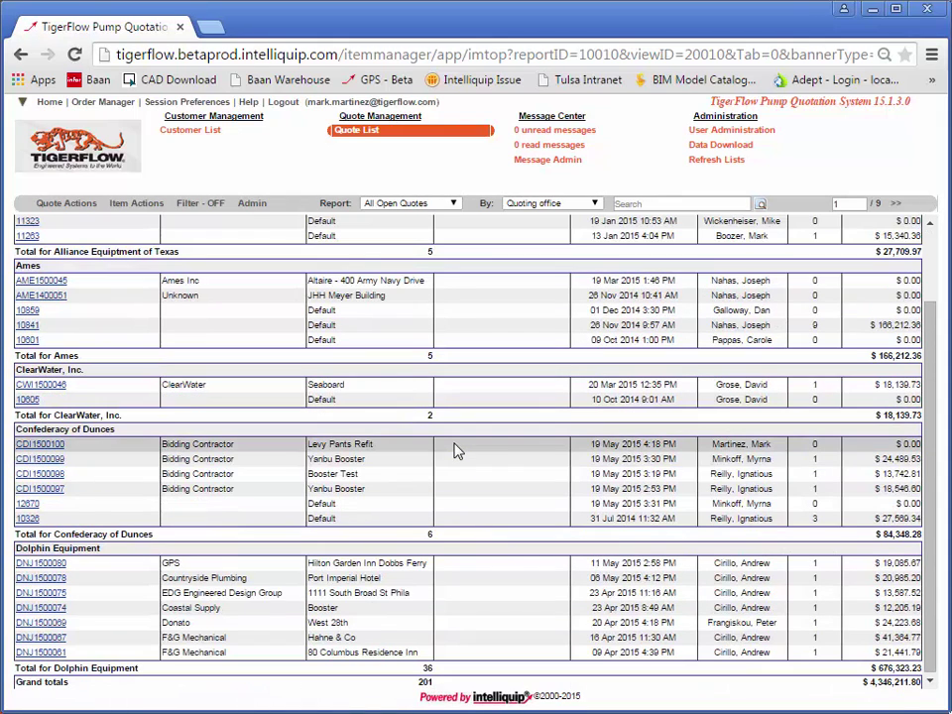
{"action": "left_click", "coordinate": [397, 463]}
{"action": "left_click", "coordinate": [390, 491], "text": "ctrl"}
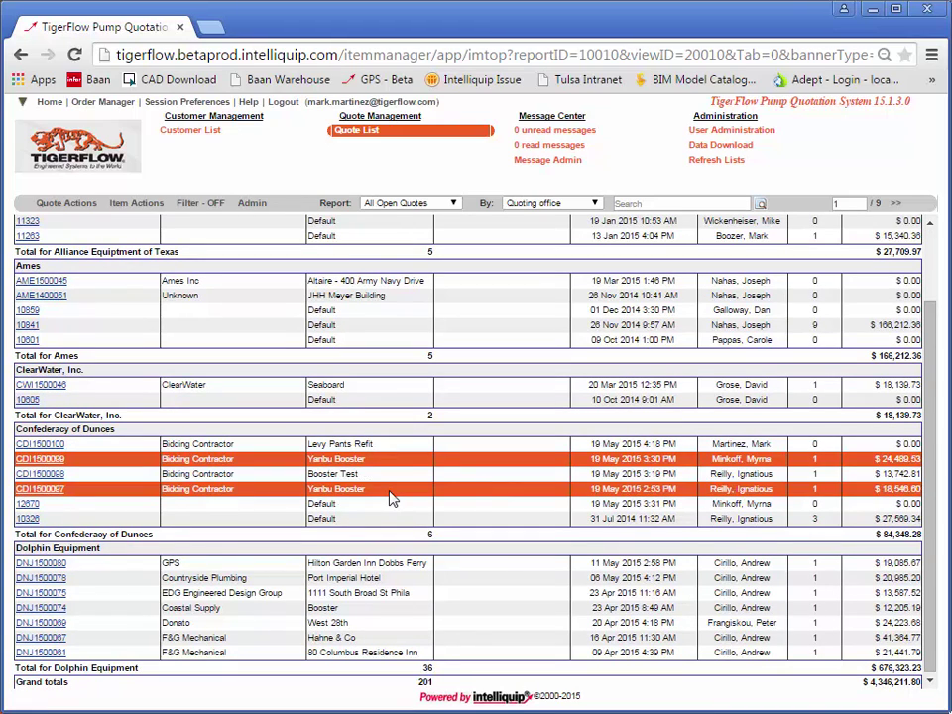